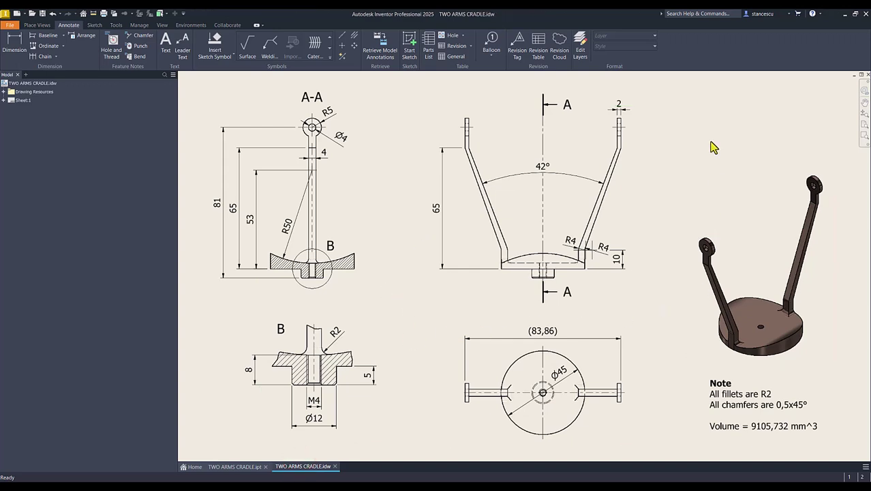
# Create a new part from the Standard (mm).ipt template and start a sketch on the XY plane
pyautogui.moveTo(287, 251); pyautogui.dragTo(272, 258)
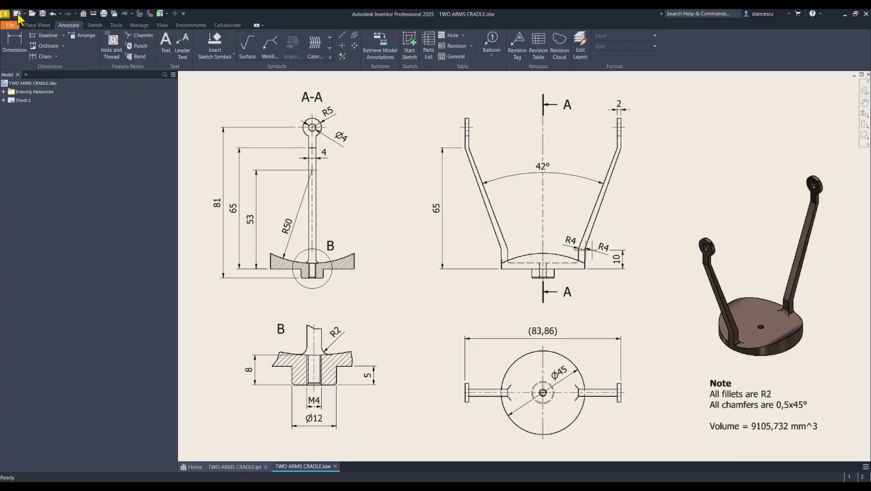
pyautogui.click(16, 13)
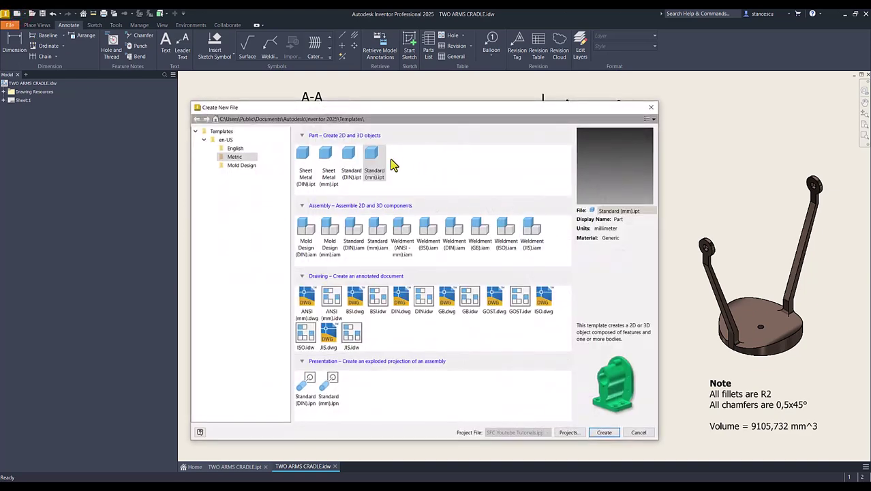
pyautogui.doubleClick(372, 163)
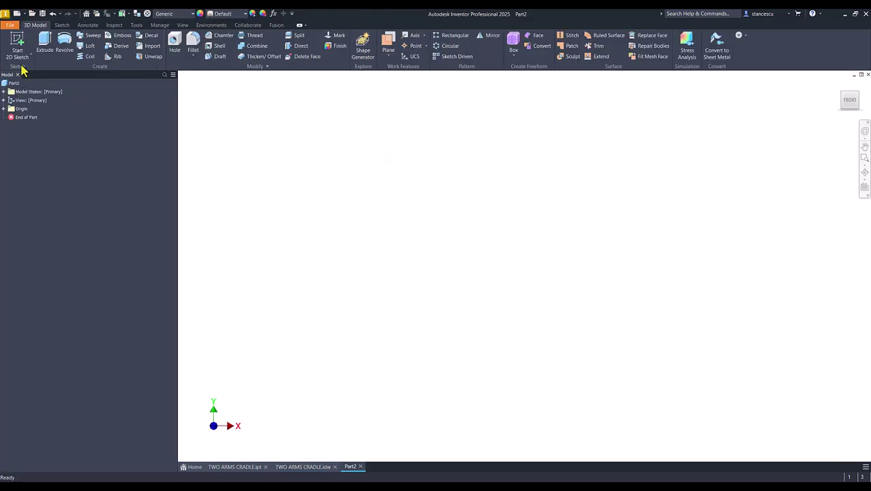
pyautogui.click(16, 49)
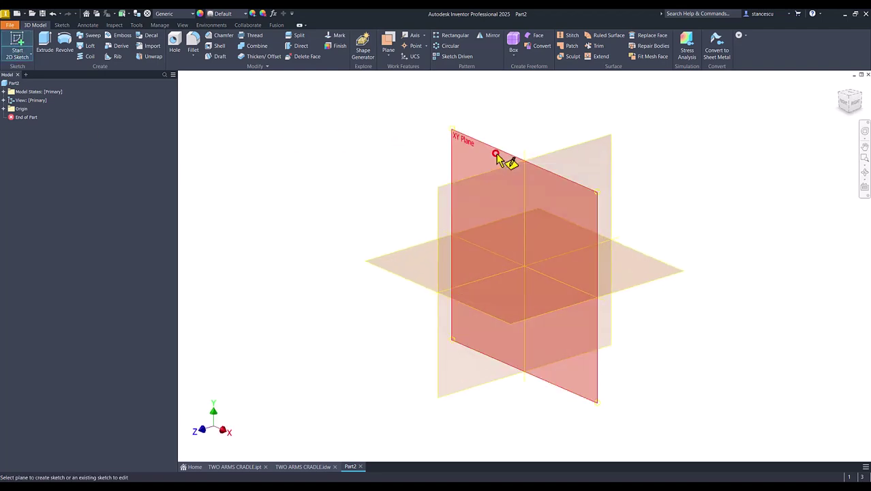
pyautogui.click(496, 154)
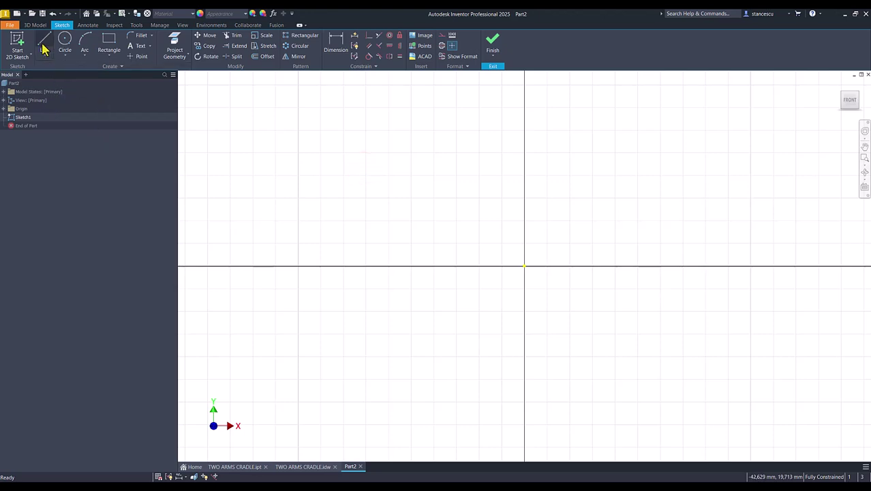
# Sketch a closed stepped half-profile beside the origin, about 4.5 mm wide and 8 mm tall, with a narrower lower portion adjoining the straight side nearest the origin
pyautogui.click(43, 49)
pyautogui.click(492, 235)
pyautogui.click(490, 325)
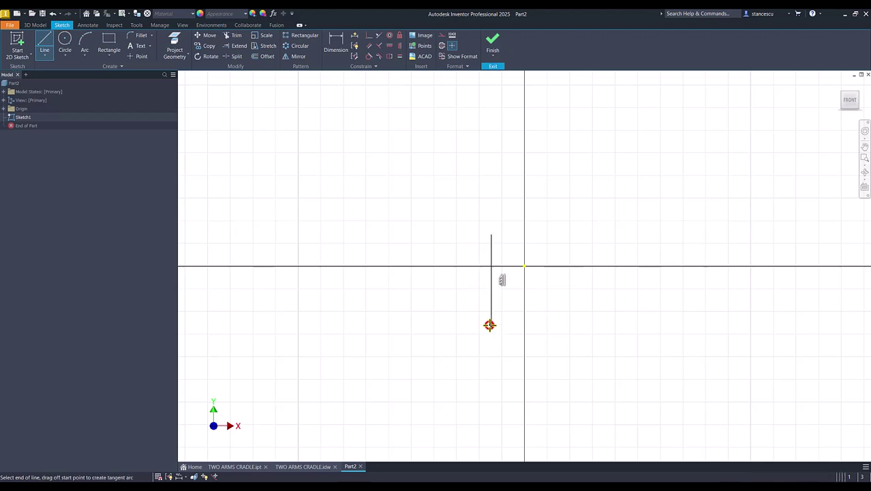
pyautogui.click(465, 324)
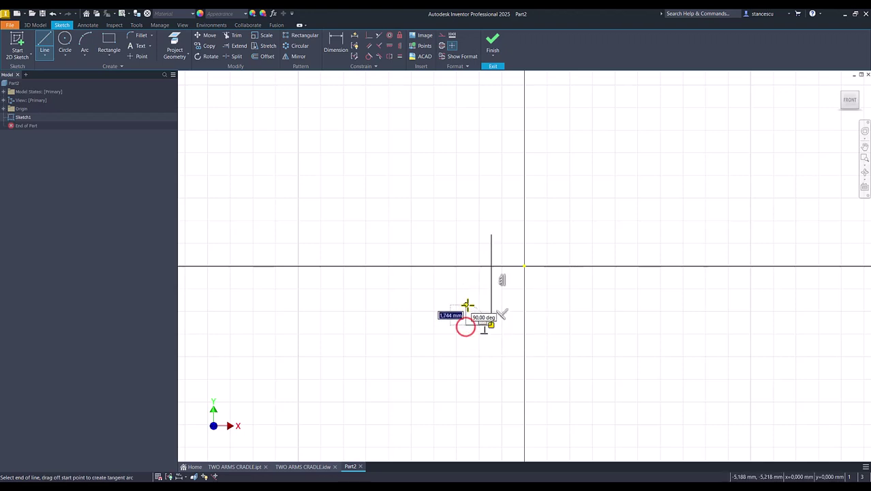
pyautogui.click(467, 300)
pyautogui.click(441, 301)
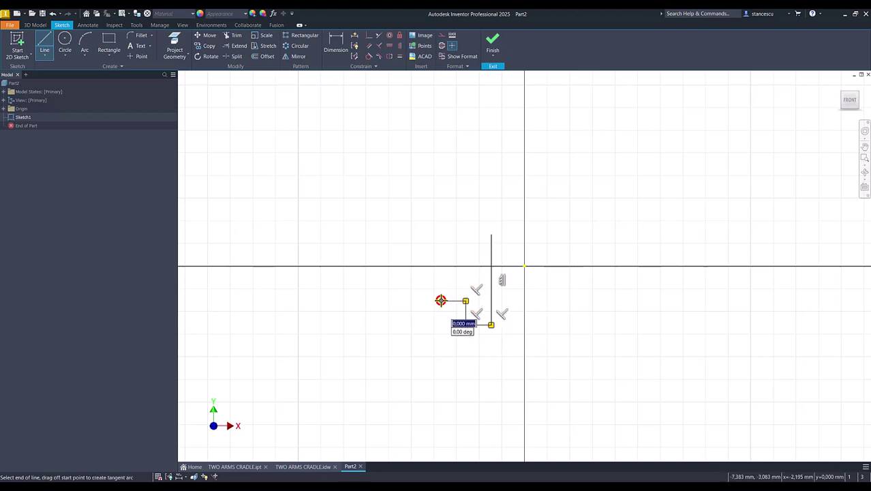
pyautogui.click(440, 233)
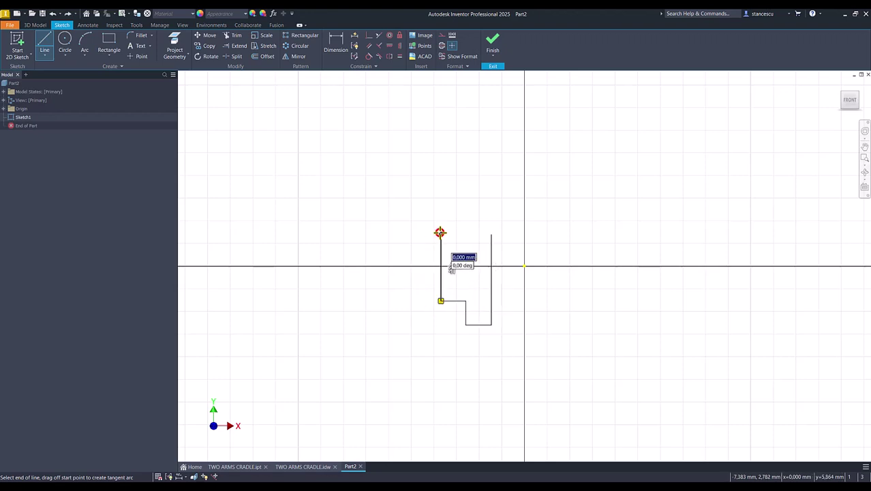
pyautogui.click(491, 235)
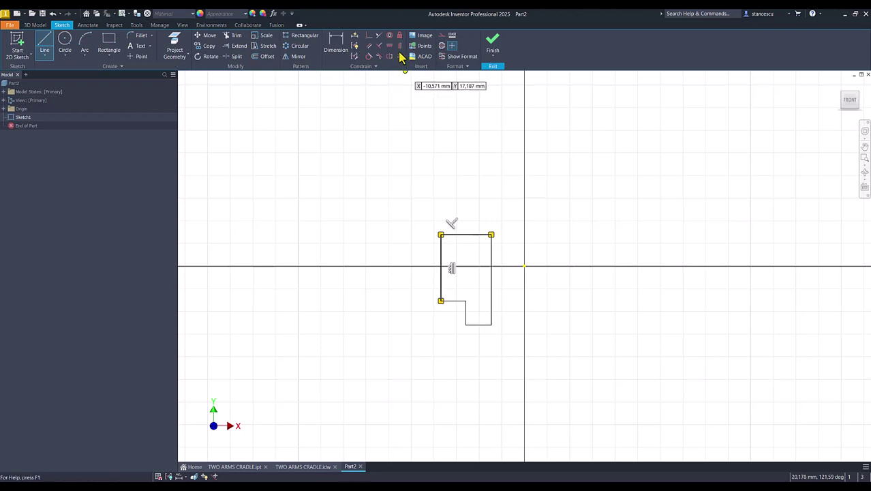
pyautogui.press('Escape')
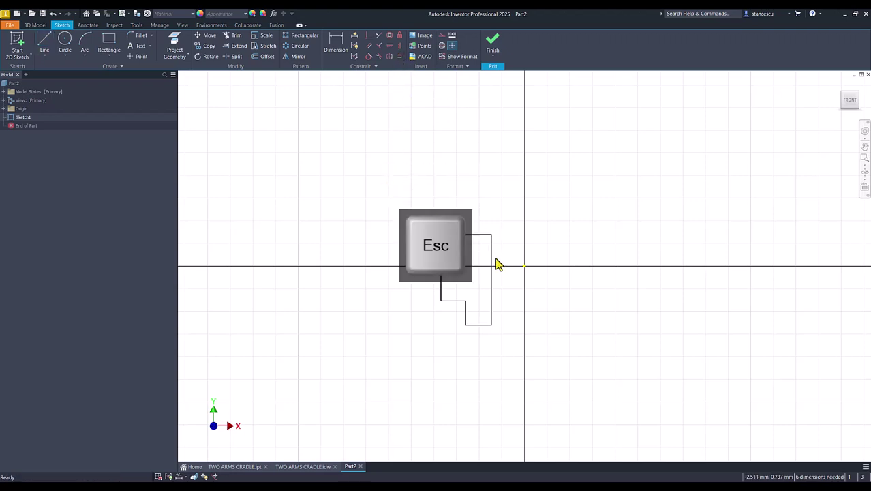
# Convert the profile's long vertical line nearest the origin to a centerline and constrain it coincident with the origin
pyautogui.click(492, 255)
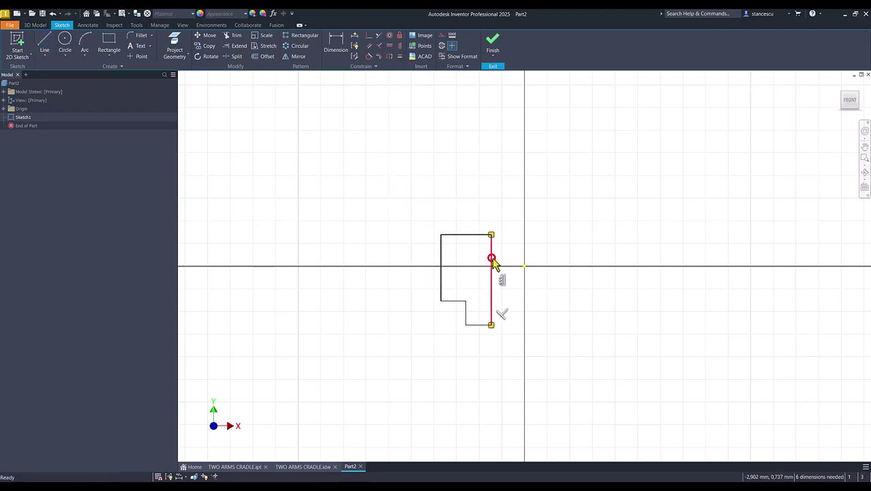
pyautogui.click(441, 46)
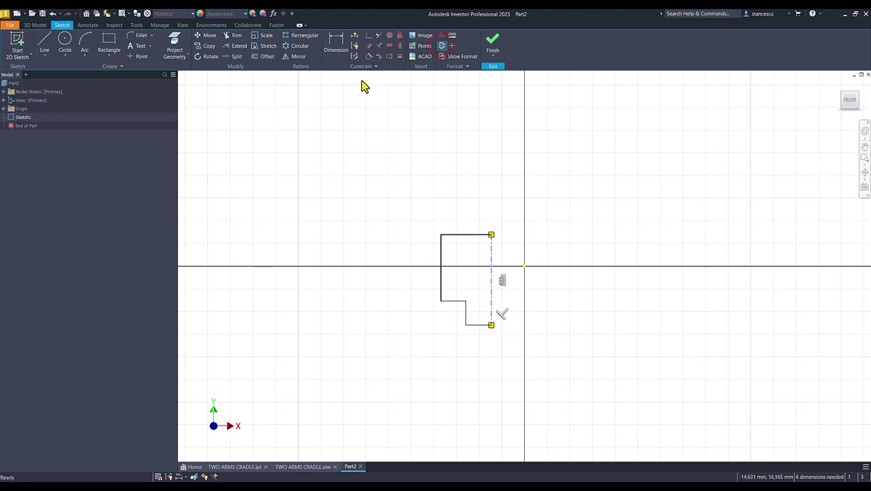
pyautogui.click(369, 36)
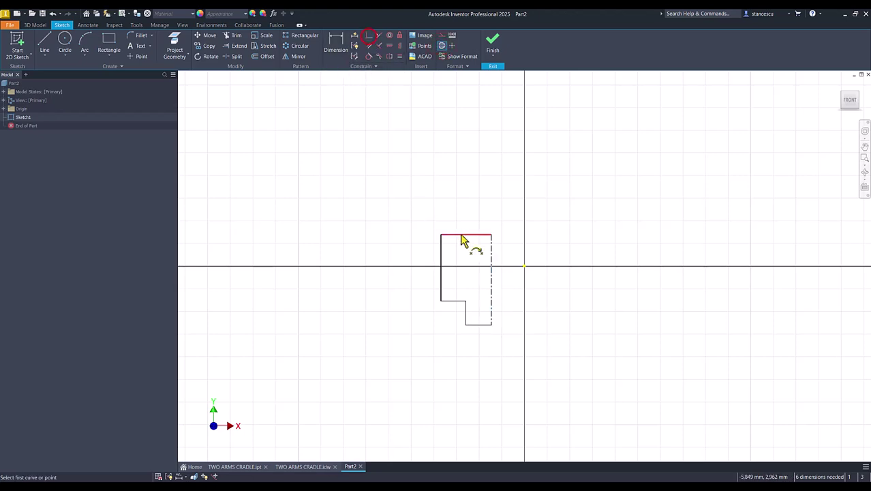
pyautogui.click(491, 289)
pyautogui.click(524, 266)
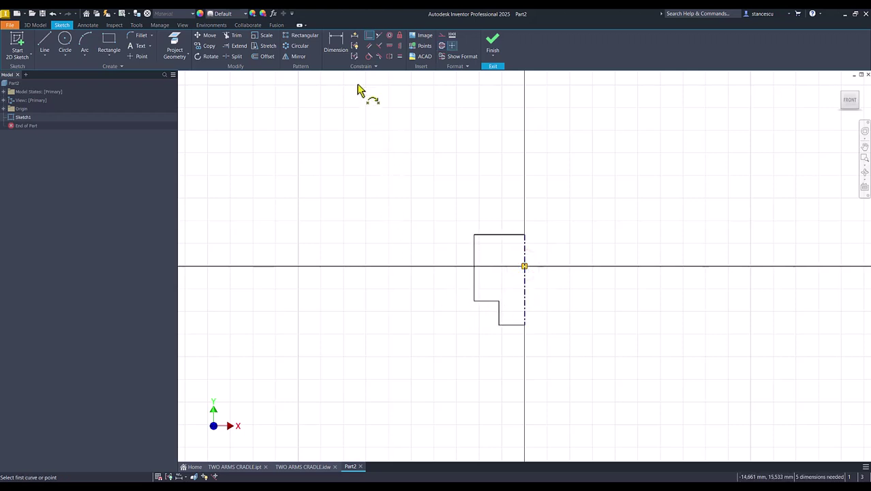
# Dimension the height of the profile's narrow lower step as 5 mm
pyautogui.click(343, 48)
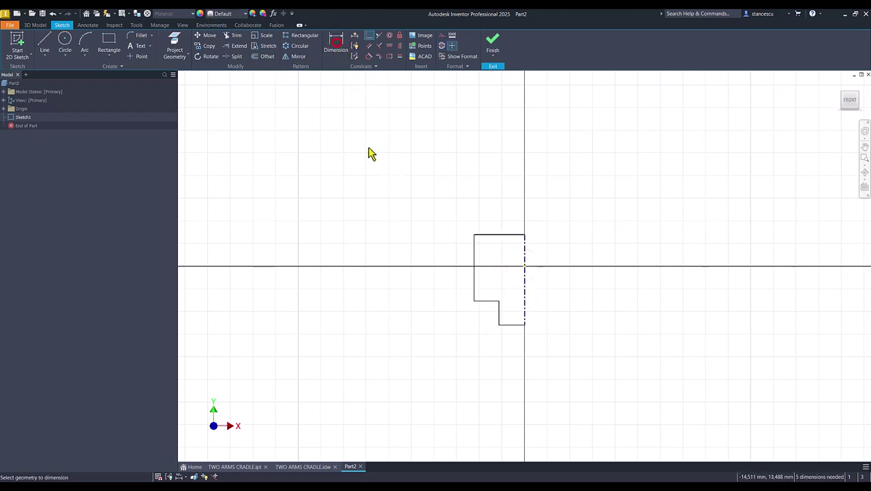
pyautogui.click(497, 311)
pyautogui.click(452, 313)
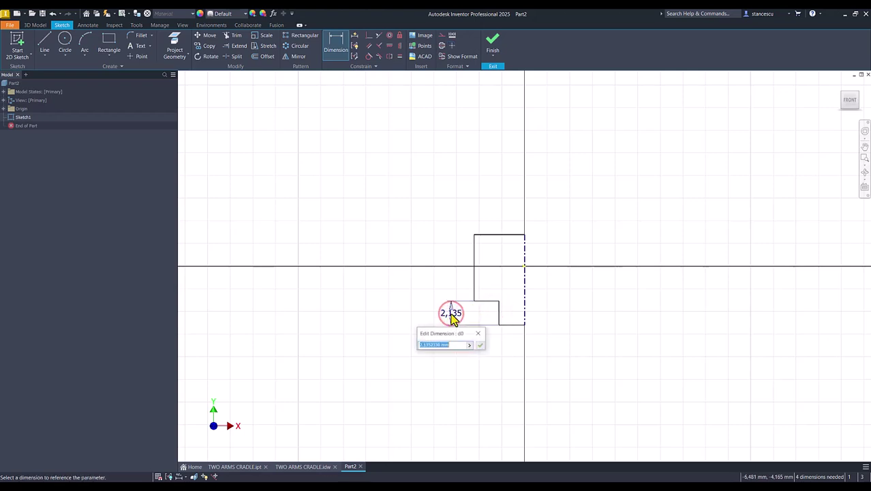
pyautogui.write('5')
pyautogui.press('Return')
# Dimension the profile's overall height between its top and bottom edges as 25 mm
pyautogui.click(499, 193)
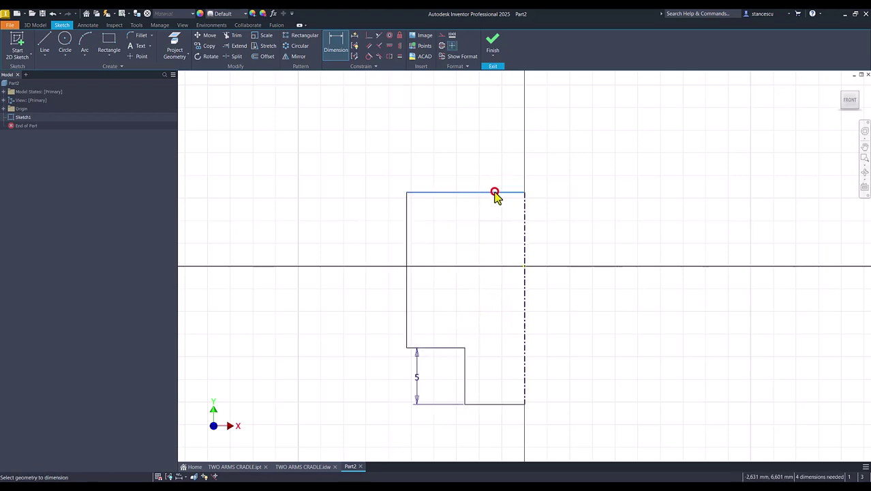
pyautogui.click(489, 405)
pyautogui.click(574, 328)
pyautogui.write('25')
pyautogui.press('Return')
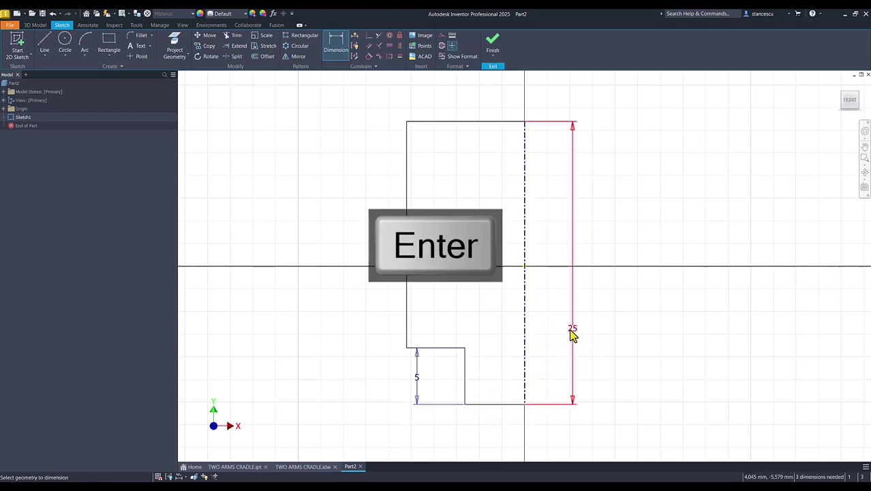
# Constrain the horizontal shoulder line of the profile coincident with the origin
pyautogui.click(368, 36)
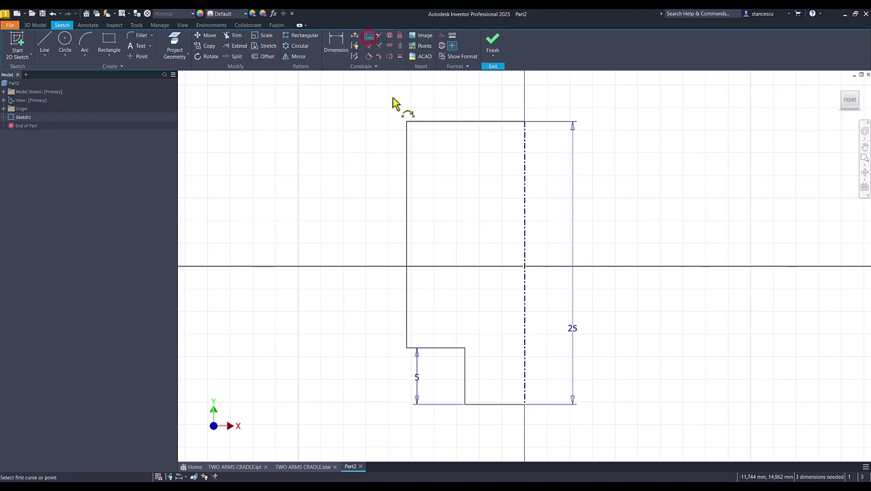
pyautogui.click(456, 348)
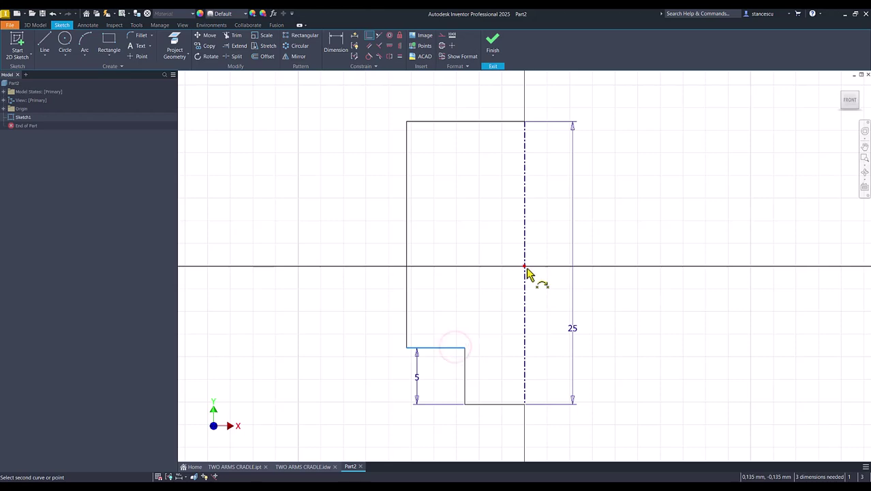
pyautogui.click(525, 267)
# Add a 45 mm diameter dimension between the profile's outer vertical edge and the centerline
pyautogui.press('Home')
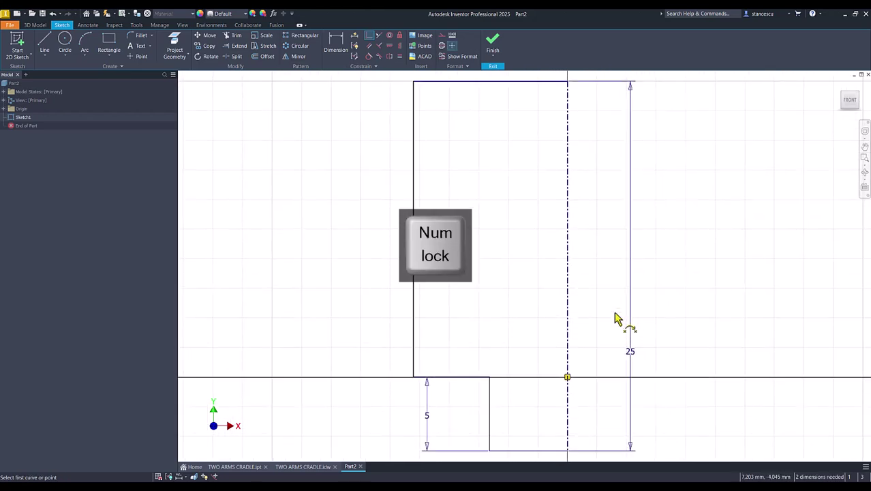
pyautogui.click(336, 46)
pyautogui.click(430, 239)
pyautogui.click(521, 193)
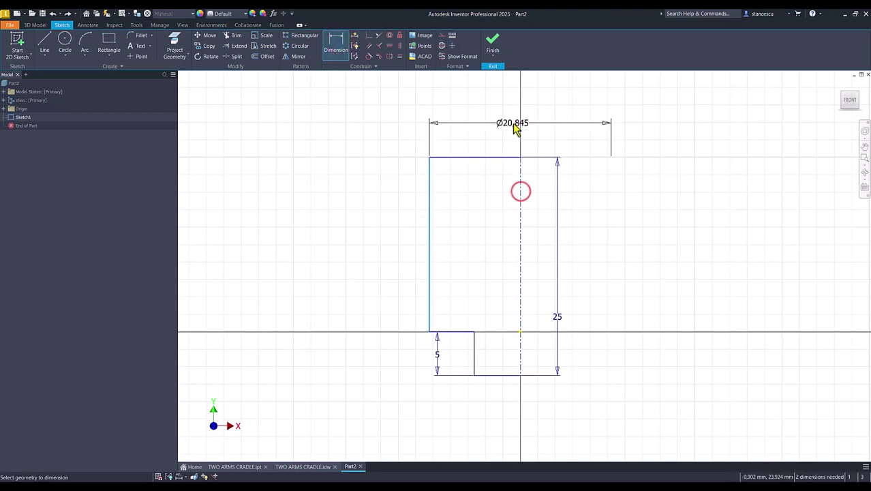
pyautogui.click(515, 128)
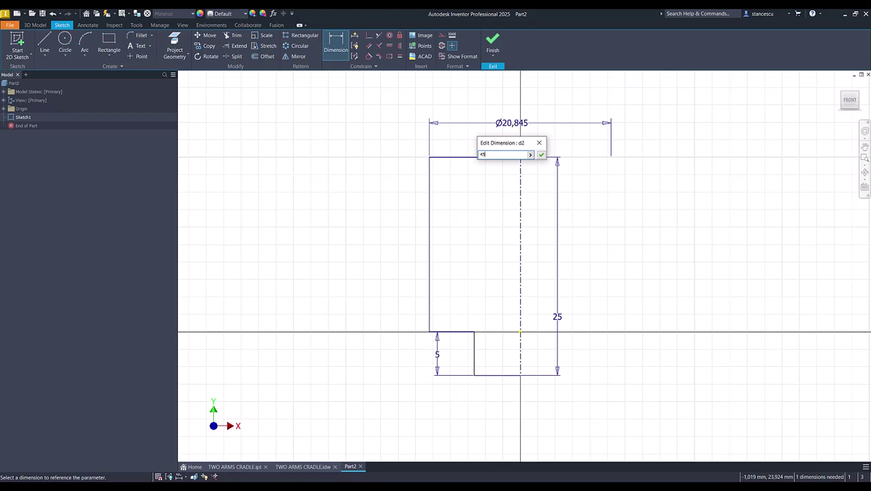
pyautogui.press('Return')
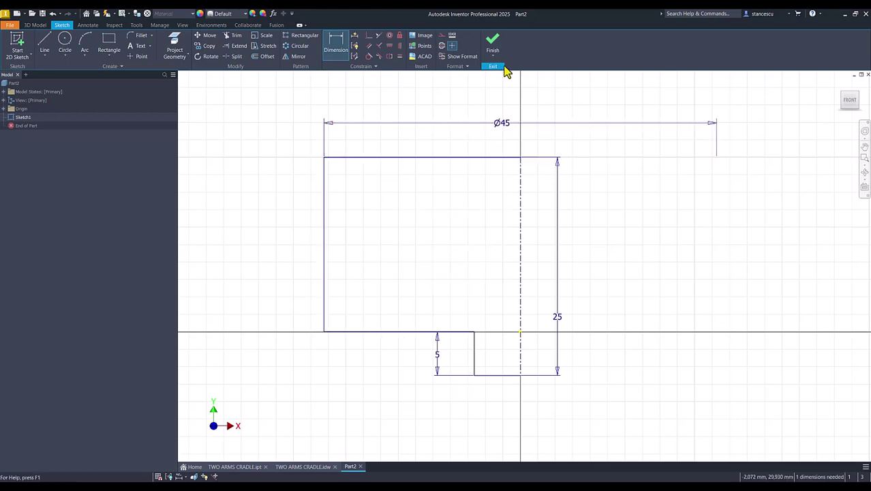
# Finish the sketch and revolve the profile fully around its centerline into a solid base
pyautogui.click(492, 49)
pyautogui.press('Num_Lock')
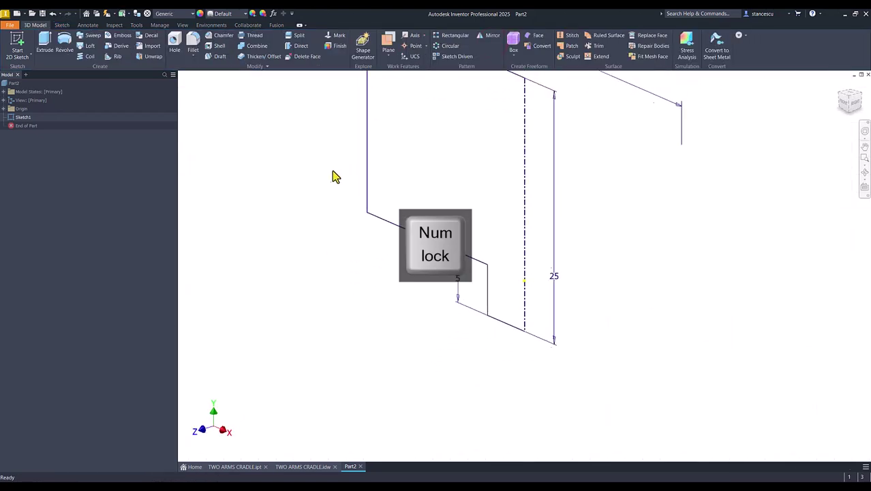
pyautogui.click(65, 45)
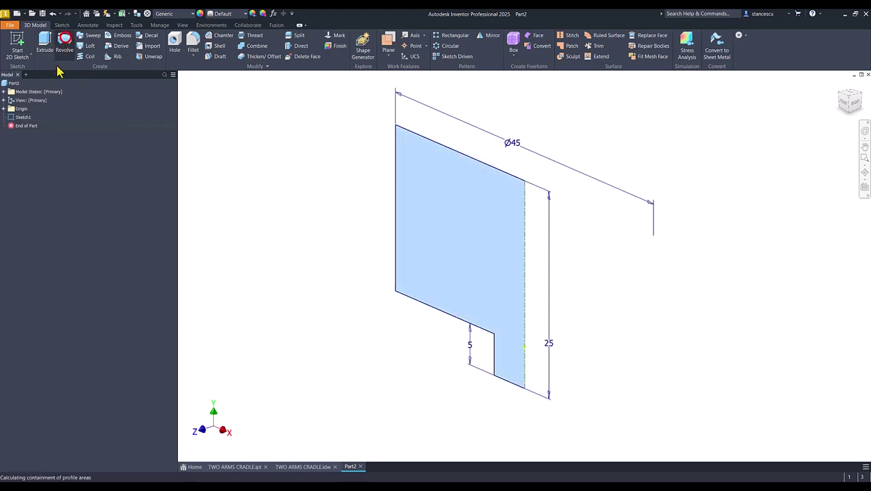
pyautogui.click(199, 208)
pyautogui.press('F6')
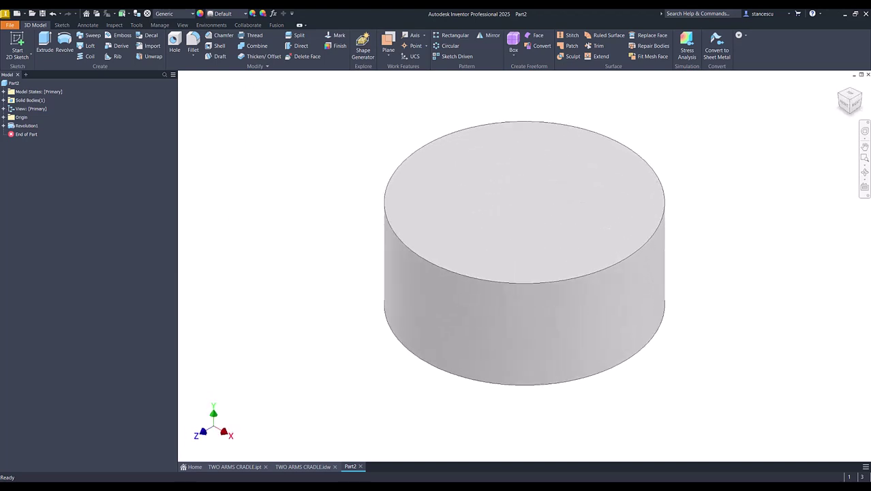
# Consult the TWO ARMS CRADLE drawing, and start a sketch on the part's XY plane with the solid sliced at the sketch plane
pyautogui.click(308, 467)
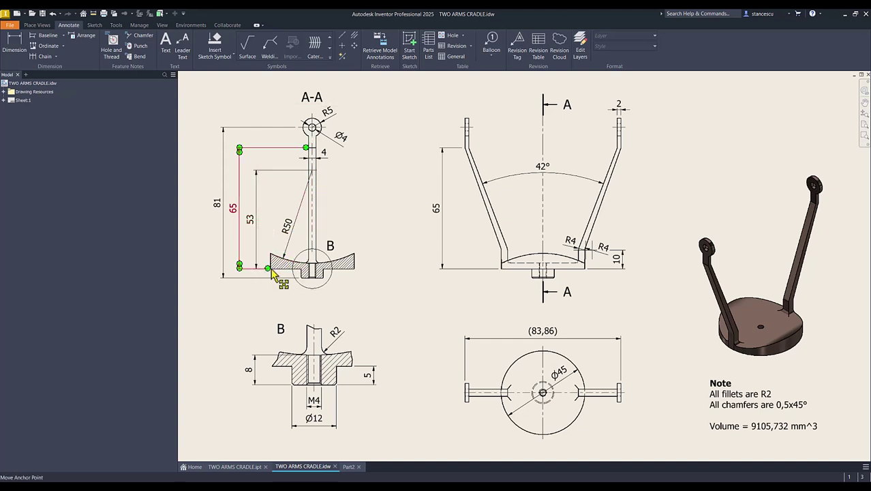
pyautogui.click(348, 467)
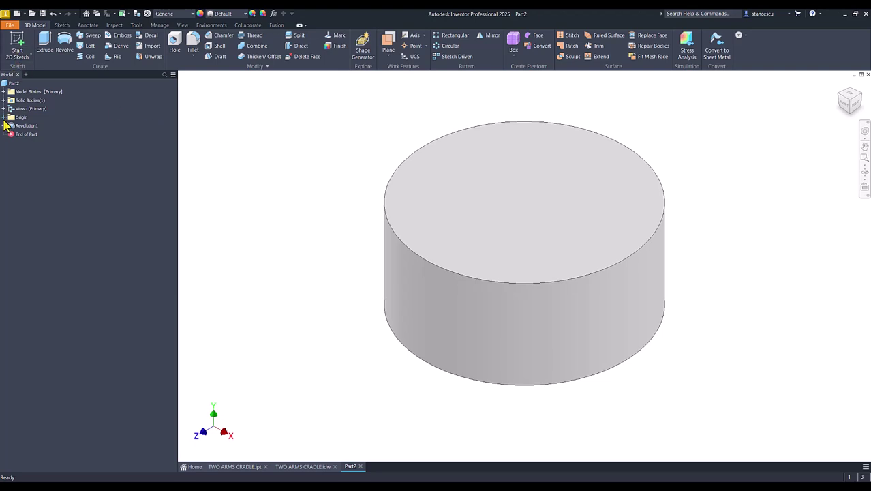
pyautogui.click(4, 118)
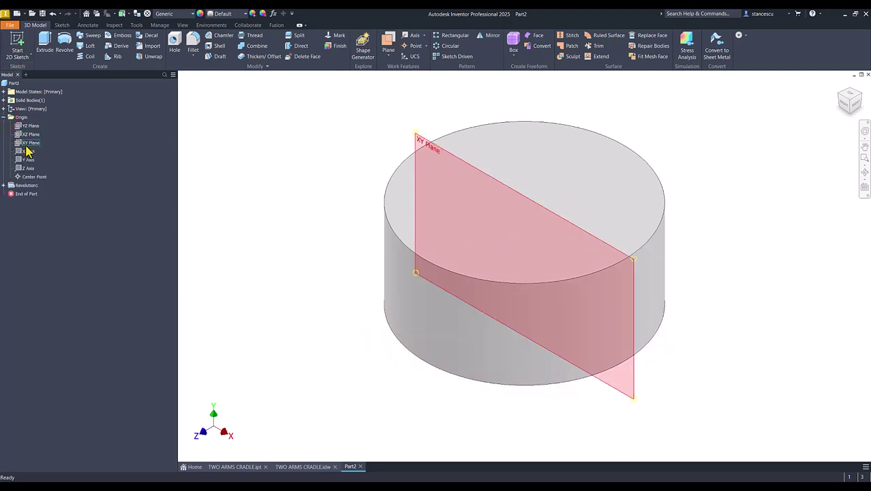
pyautogui.click(30, 143)
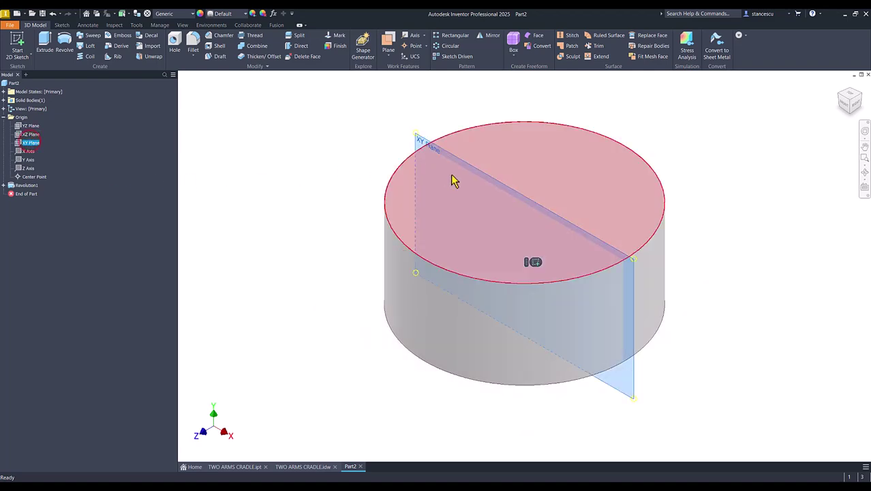
pyautogui.click(533, 262)
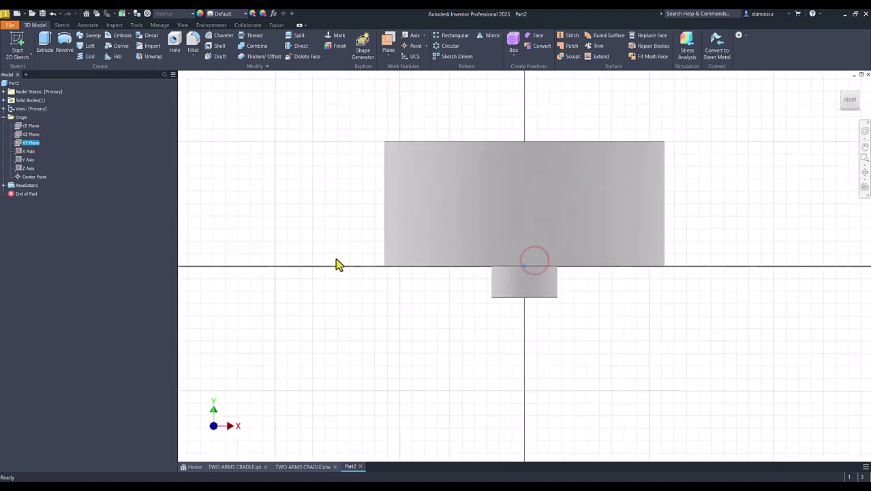
pyautogui.press('F7')
pyautogui.press('Num_Lock')
pyautogui.scroll(3, 354, 269)
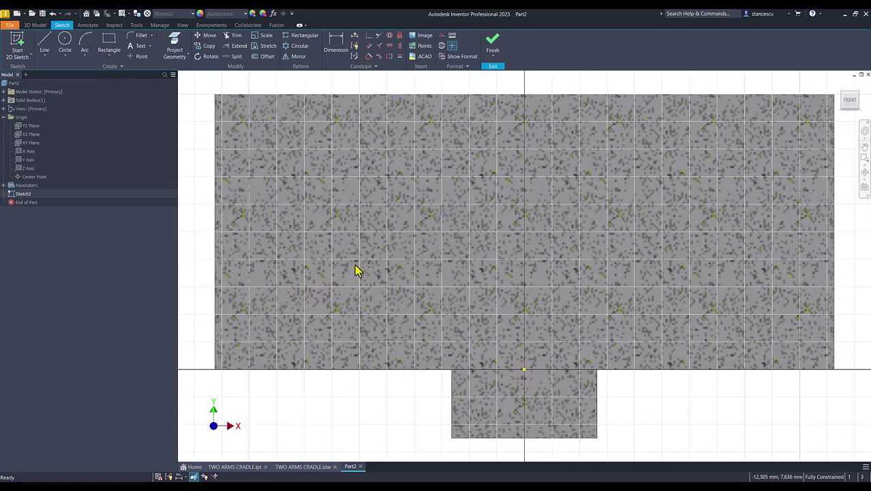
pyautogui.scroll(-4, 355, 270)
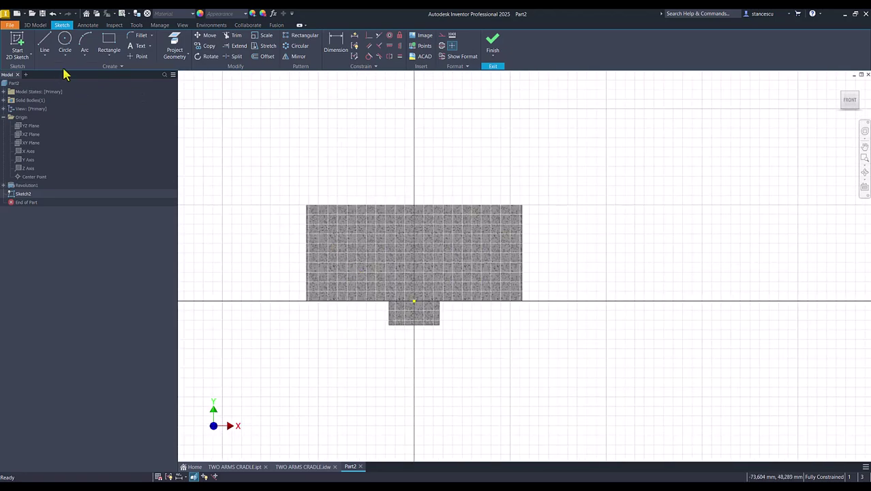
# Sketch a center-point circle above the base, defined by a radius of 50 mm
pyautogui.click(86, 42)
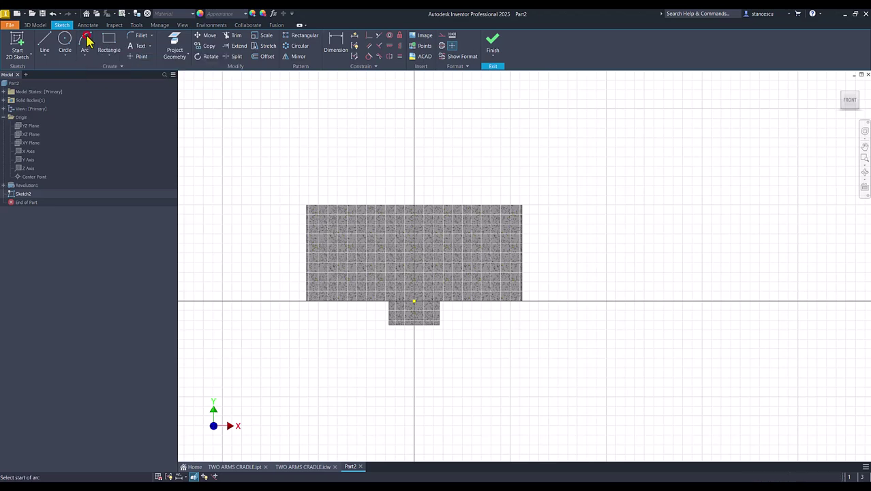
pyautogui.click(64, 41)
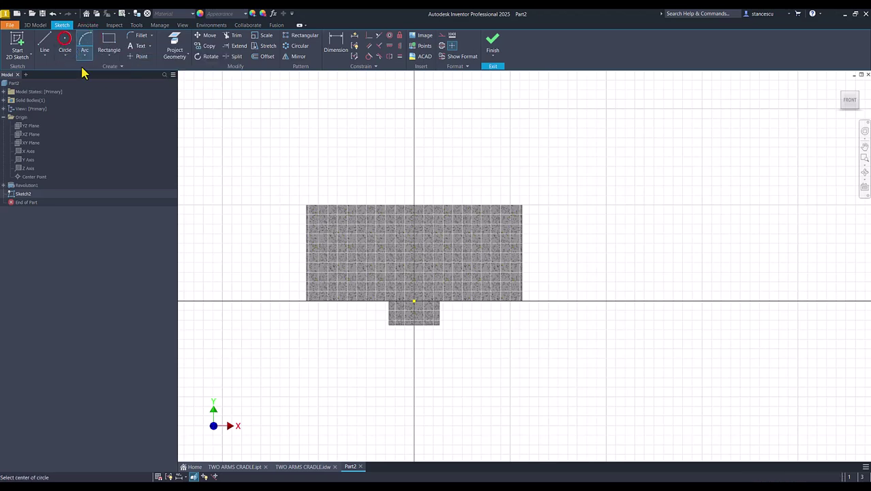
pyautogui.click(402, 108)
pyautogui.rightClick(486, 151)
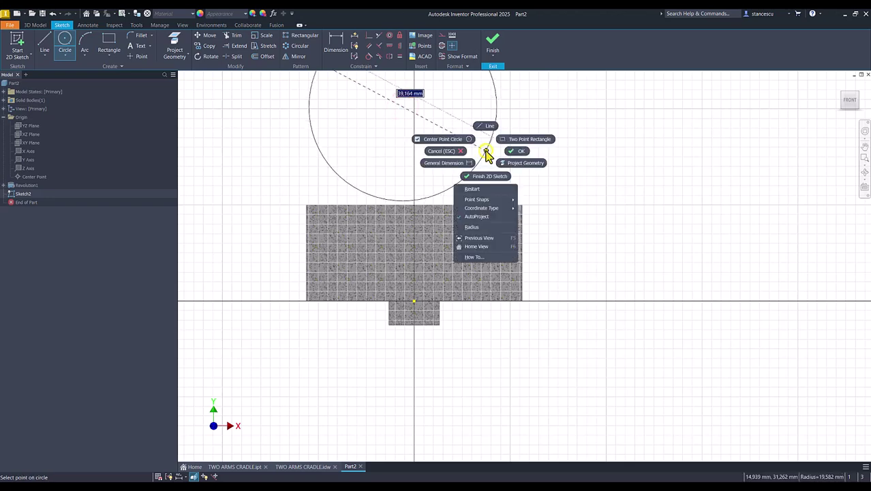
pyautogui.click(482, 230)
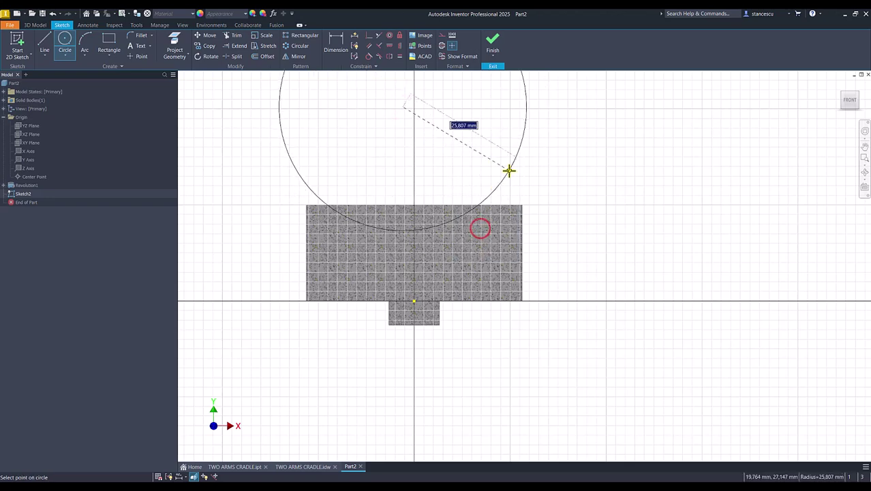
pyautogui.write('5')
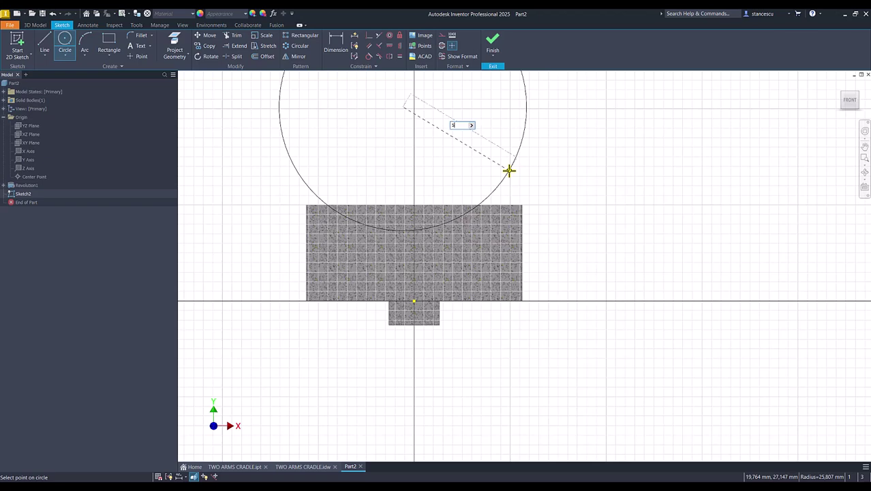
pyautogui.write('0')
pyautogui.press('Return')
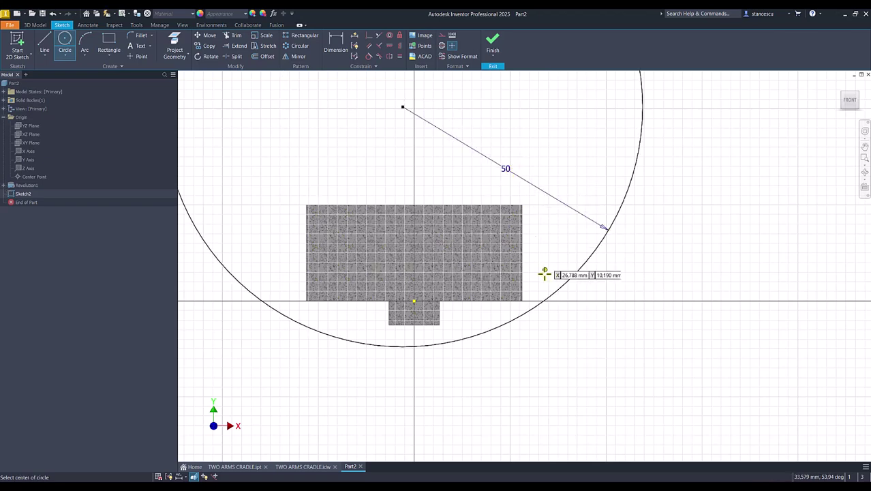
# Dimension the circle's center 53 mm above the horizontal shoulder line of the base
pyautogui.scroll(-3, 508, 270)
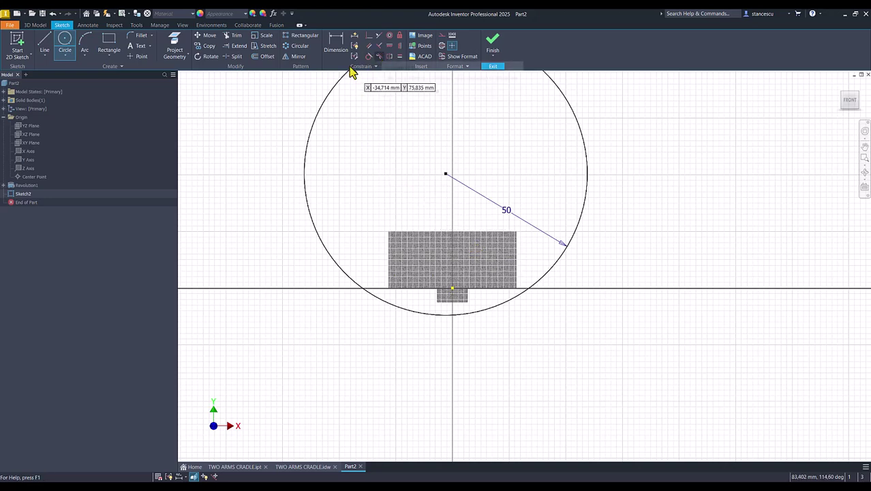
pyautogui.click(338, 46)
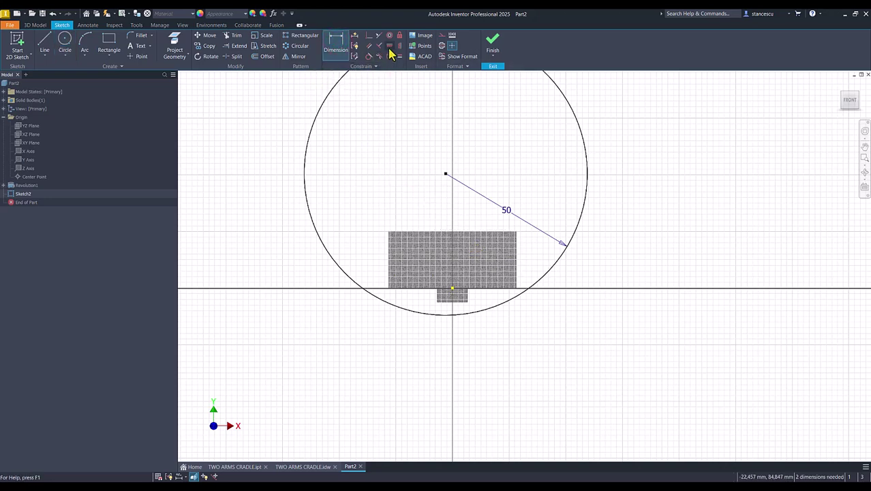
pyautogui.click(446, 175)
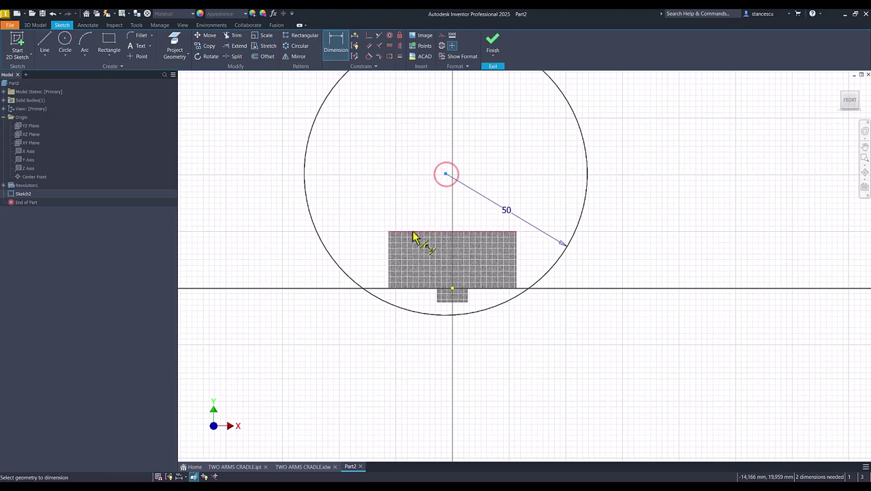
pyautogui.click(404, 289)
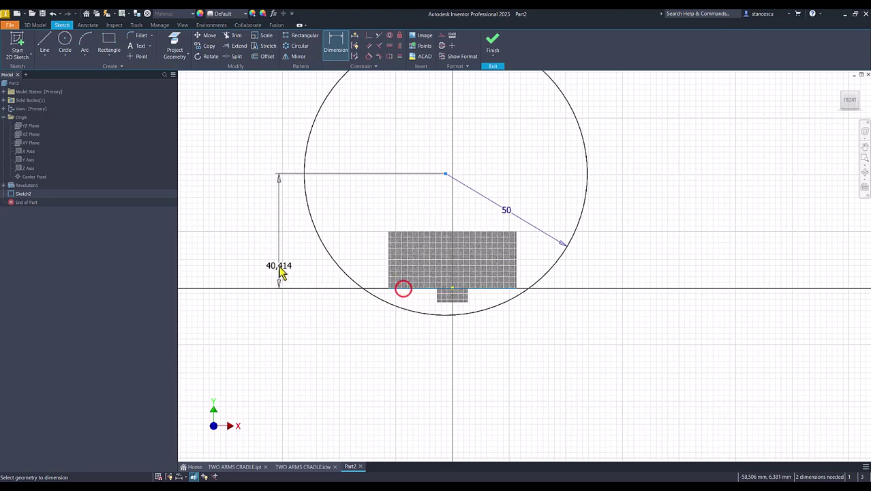
pyautogui.click(260, 253)
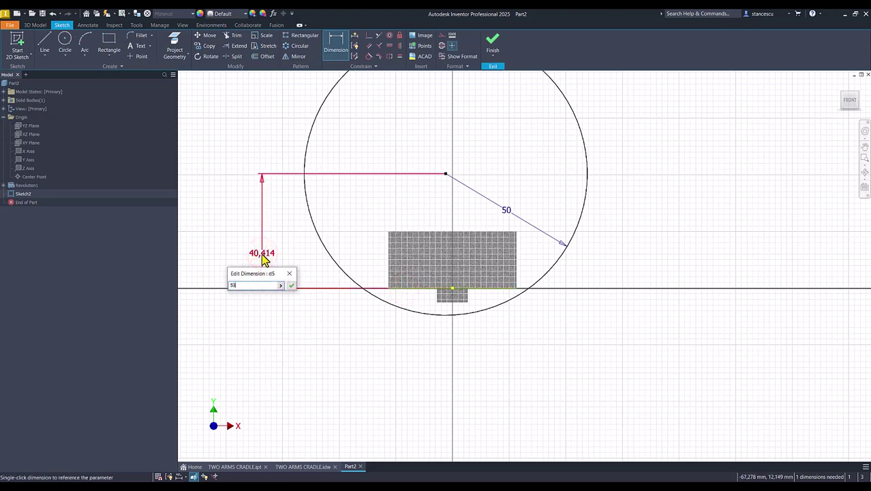
pyautogui.press('Return')
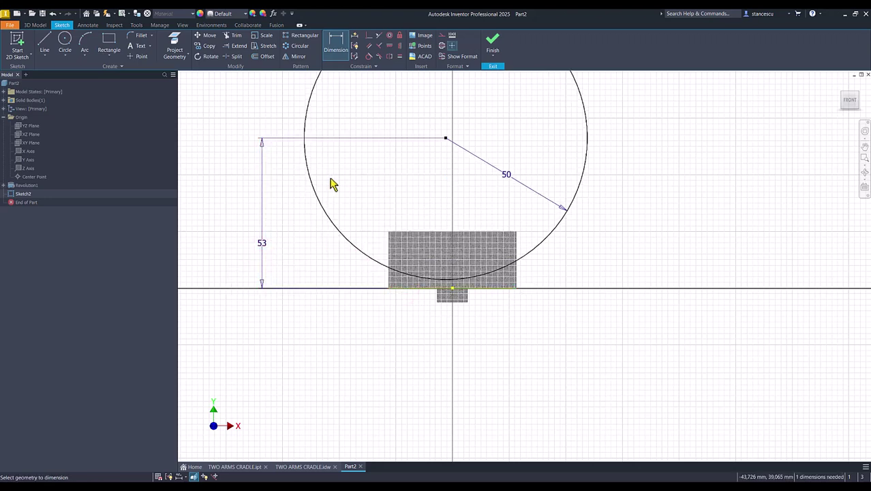
# Constrain the circle's center vertically in line with the origin and finish the sketch
pyautogui.click(401, 45)
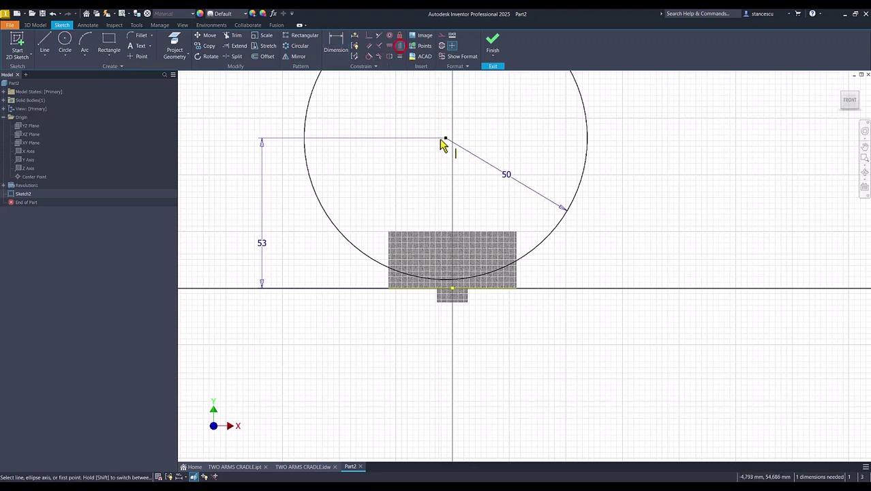
pyautogui.click(446, 137)
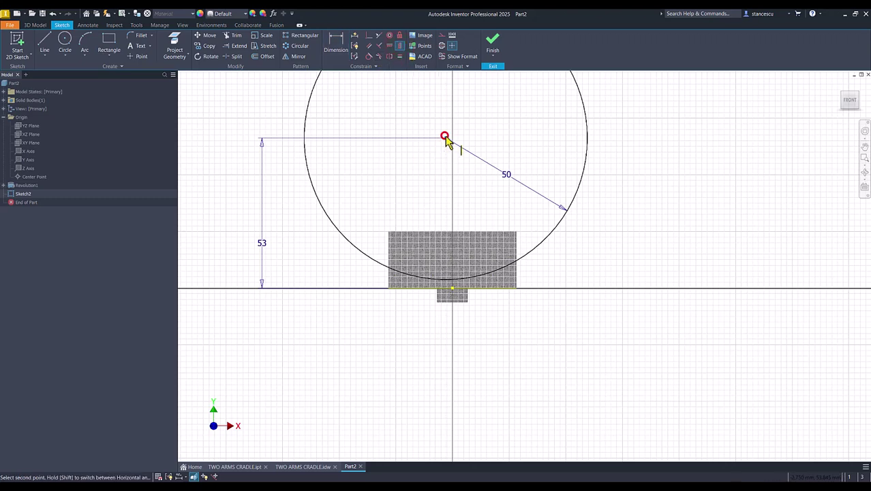
pyautogui.click(453, 288)
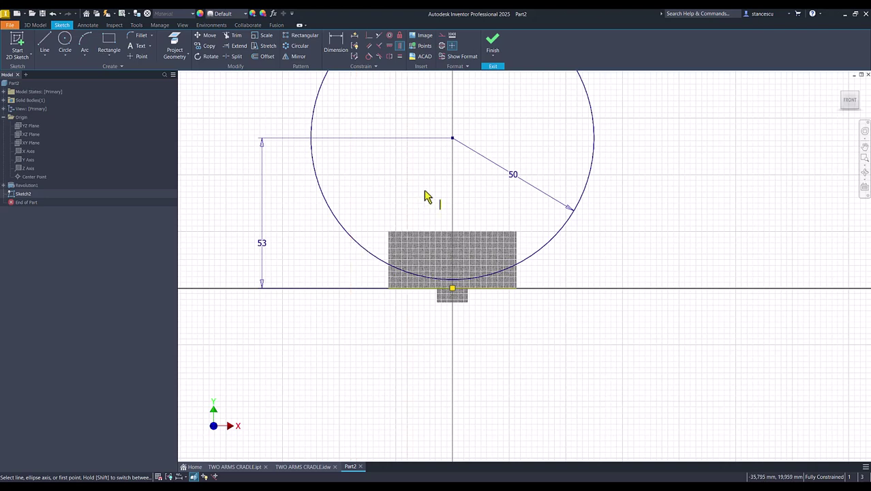
pyautogui.click(492, 43)
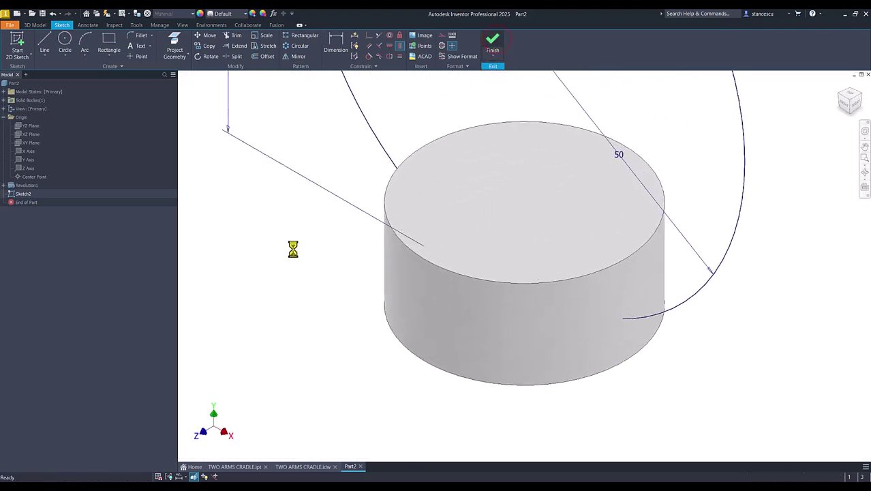
# Extrude the circle as a symmetric cut through all of the base to form its curved top
pyautogui.press('F6')
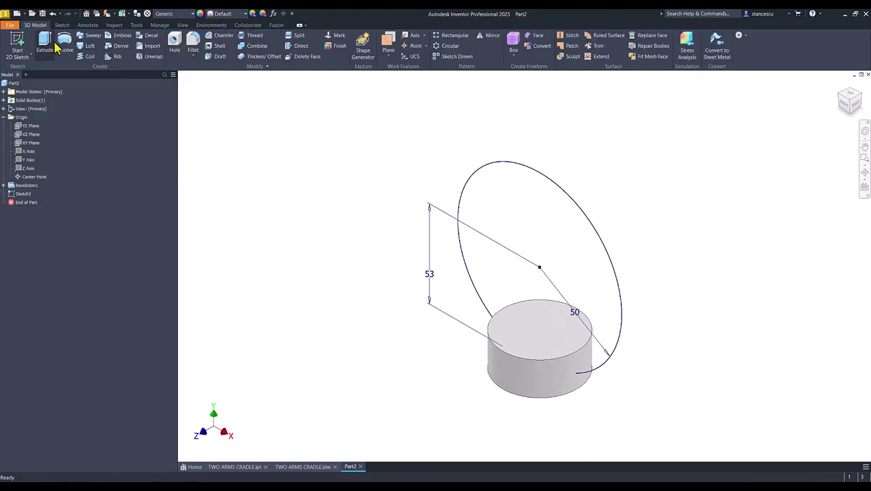
pyautogui.click(42, 43)
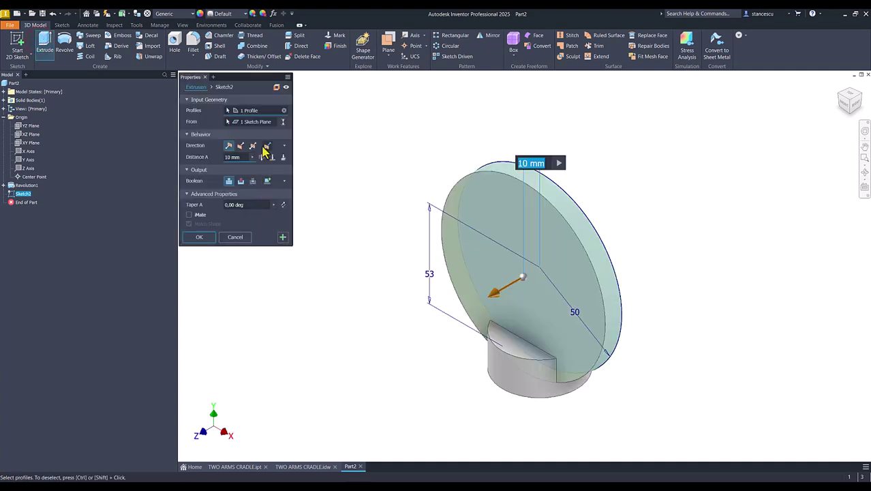
pyautogui.click(254, 146)
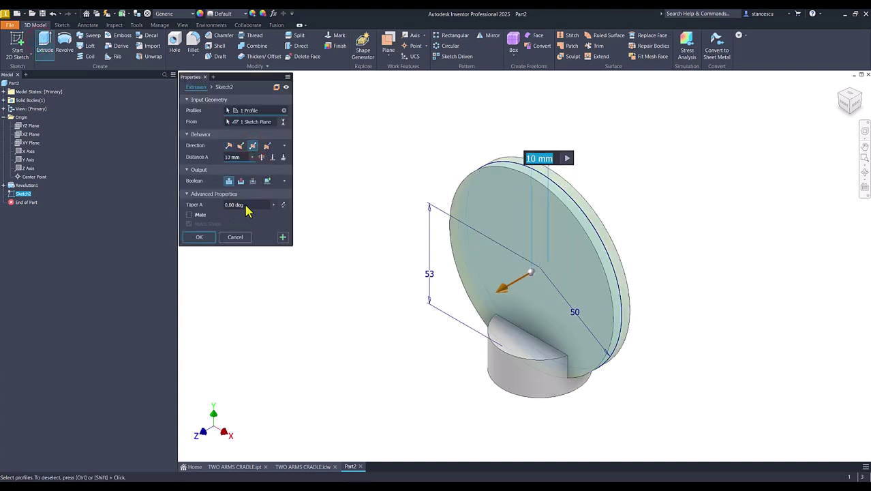
pyautogui.click(241, 181)
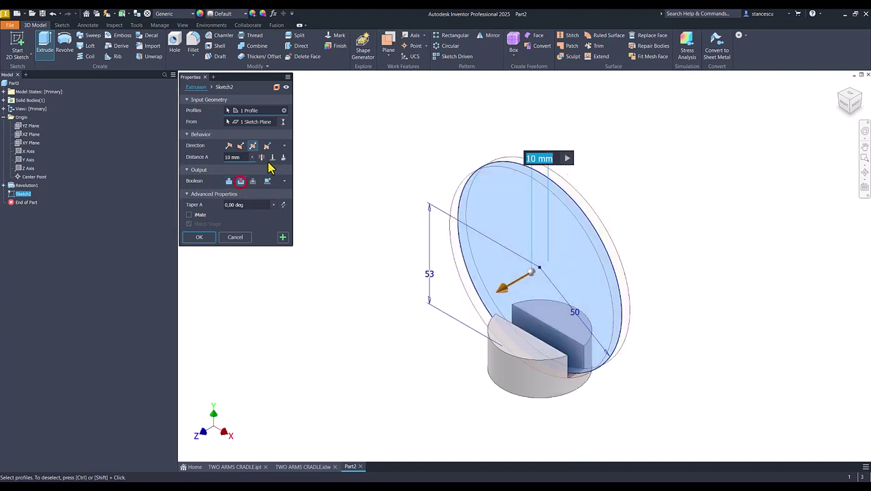
pyautogui.click(262, 157)
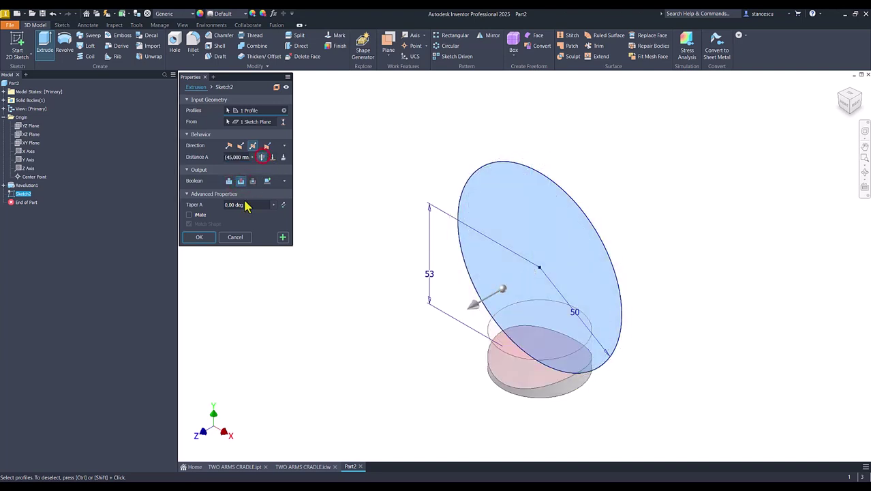
pyautogui.click(212, 238)
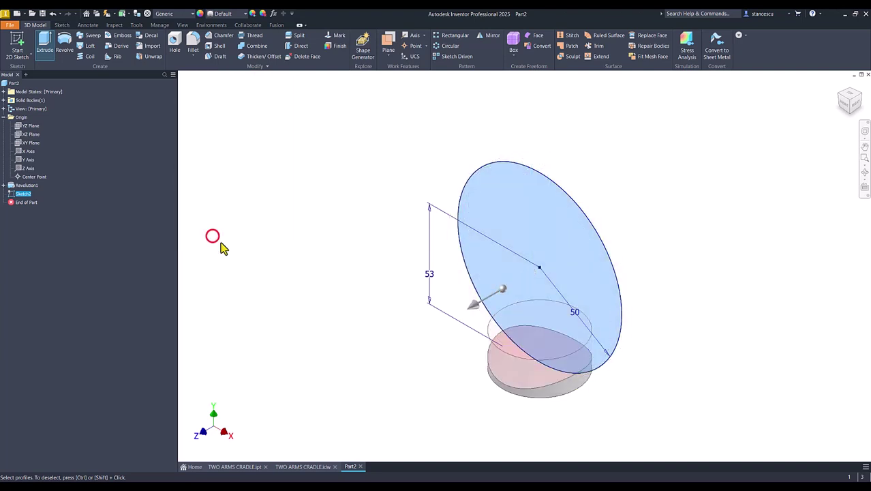
# Consult the TWO ARMS CRADLE drawing, and place a hole on the small boss's end face, concentric with its circular edge
pyautogui.press('F6')
pyautogui.click(310, 275)
pyautogui.keyDown('shift'); pyautogui.moveTo(310, 276); pyautogui.dragTo(536, 318, button='middle'); pyautogui.keyUp('shift')
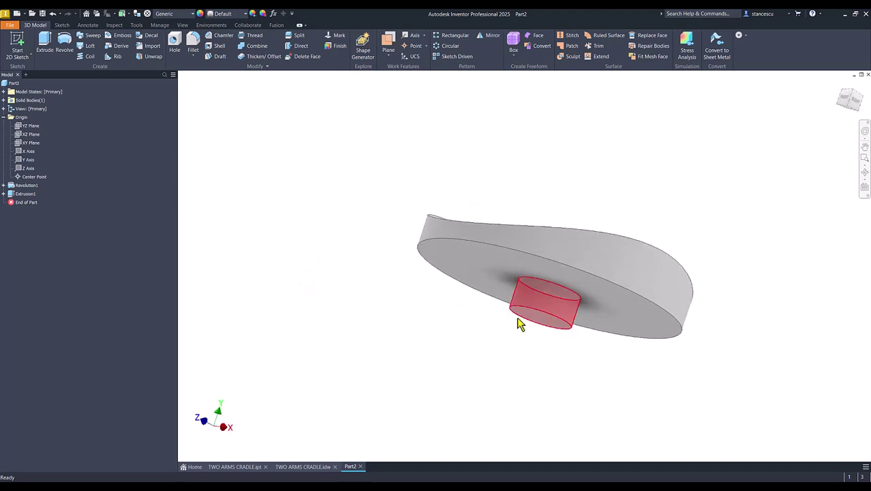
pyautogui.click(308, 467)
pyautogui.click(729, 408)
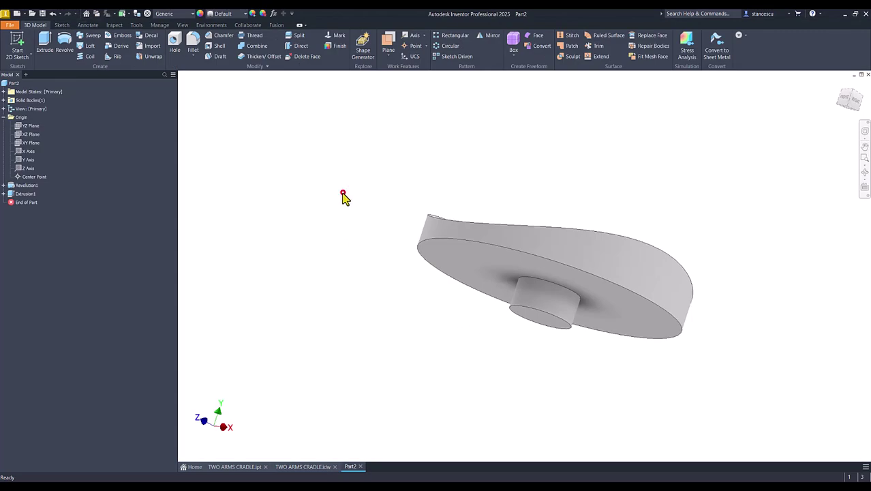
pyautogui.click(175, 42)
pyautogui.keyDown('shift'); pyautogui.moveTo(458, 362); pyautogui.dragTo(561, 313, button='middle'); pyautogui.keyUp('shift')
pyautogui.click(563, 309)
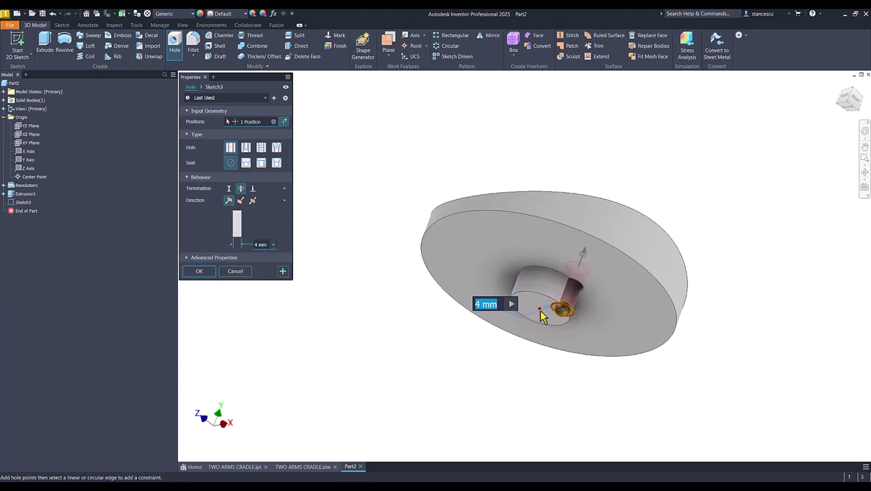
pyautogui.click(542, 325)
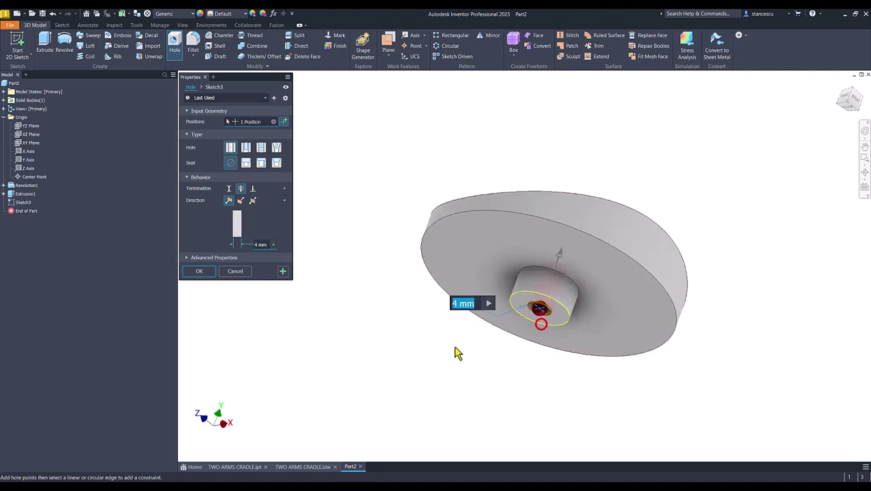
# Make the boss hole a tapped through-all hole with ISO Metric profile, size 4, M4x0.7, full-depth thread, and create it
pyautogui.click(261, 149)
pyautogui.click(247, 190)
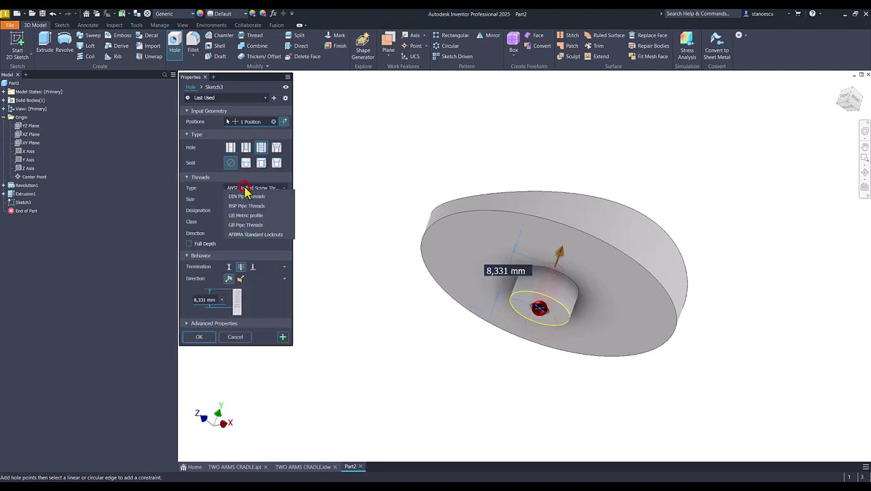
pyautogui.click(247, 217)
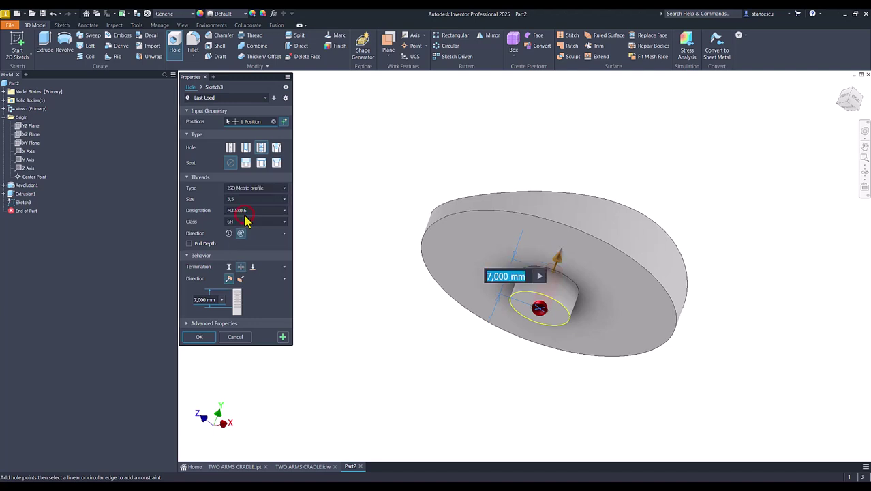
pyautogui.click(243, 199)
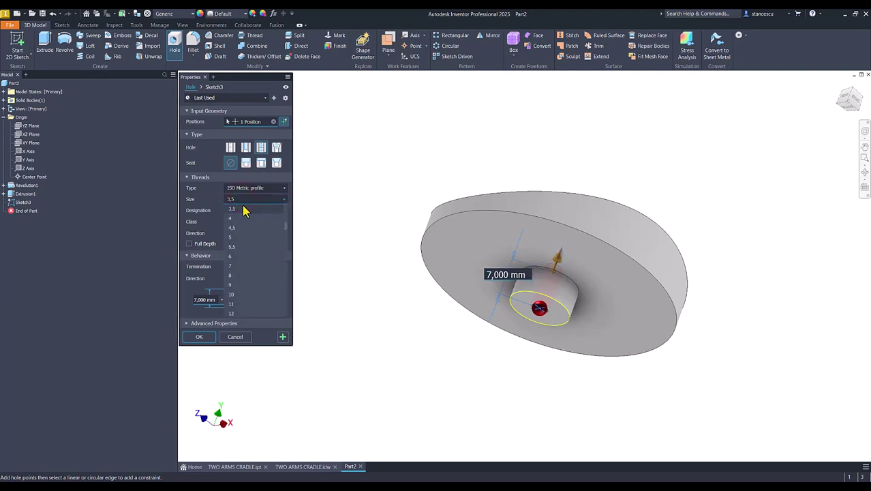
pyautogui.click(240, 228)
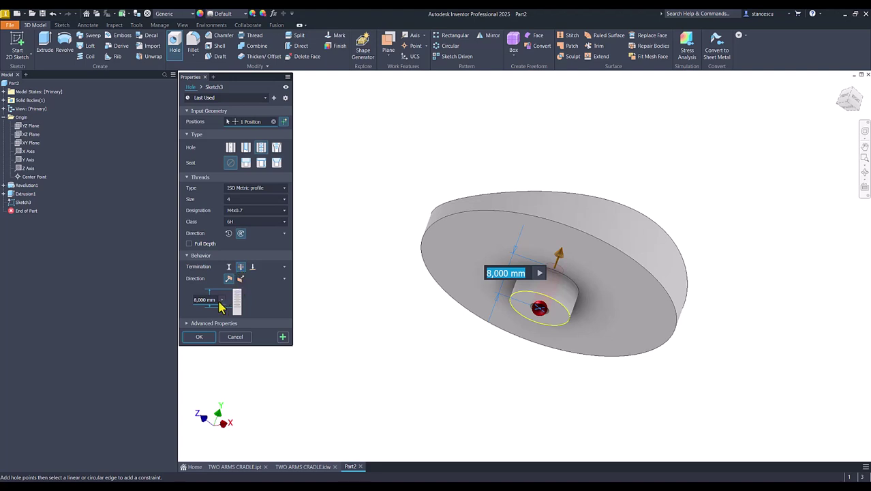
pyautogui.click(189, 245)
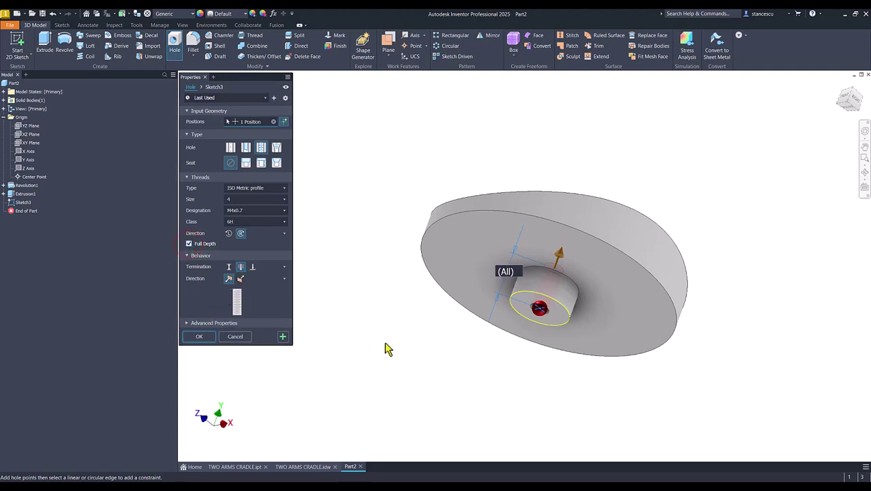
pyautogui.click(198, 337)
pyautogui.click(332, 317)
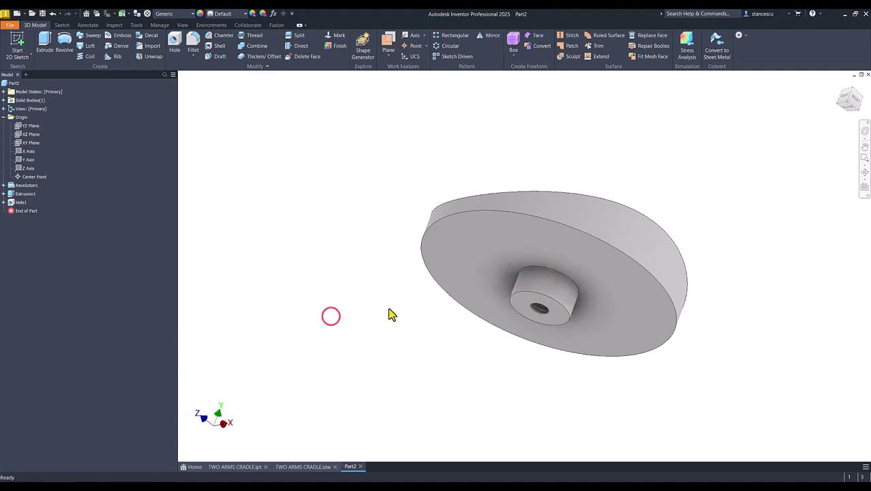
# Chamfer the tapped hole's edge and the small boss's outer end edge by 0,5 mm
pyautogui.click(536, 315)
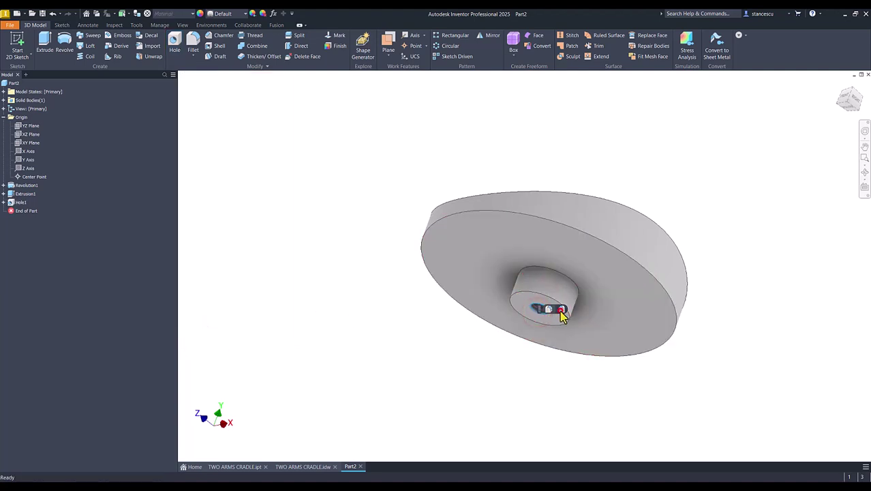
pyautogui.click(560, 311)
pyautogui.write('0,5')
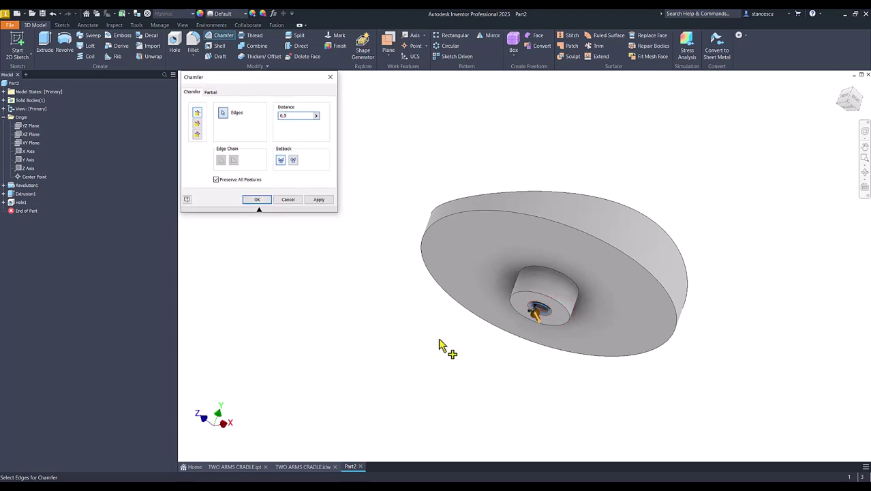
pyautogui.click(513, 308)
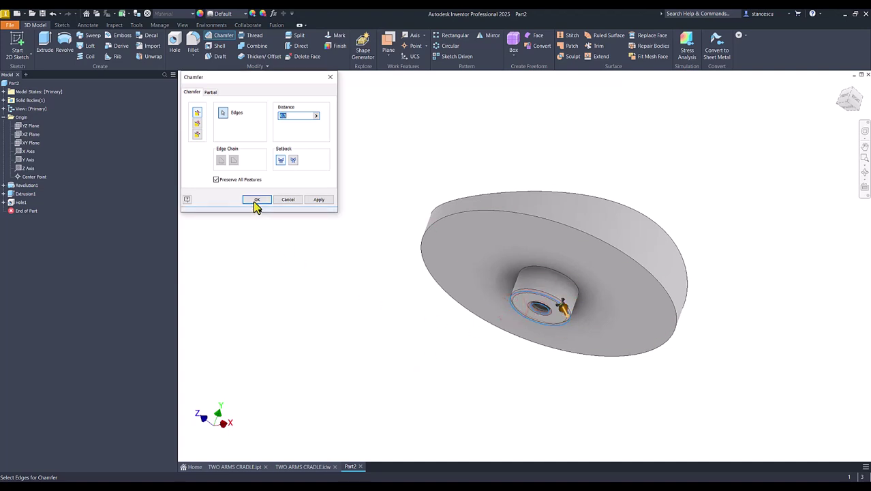
pyautogui.click(255, 200)
pyautogui.press('F6')
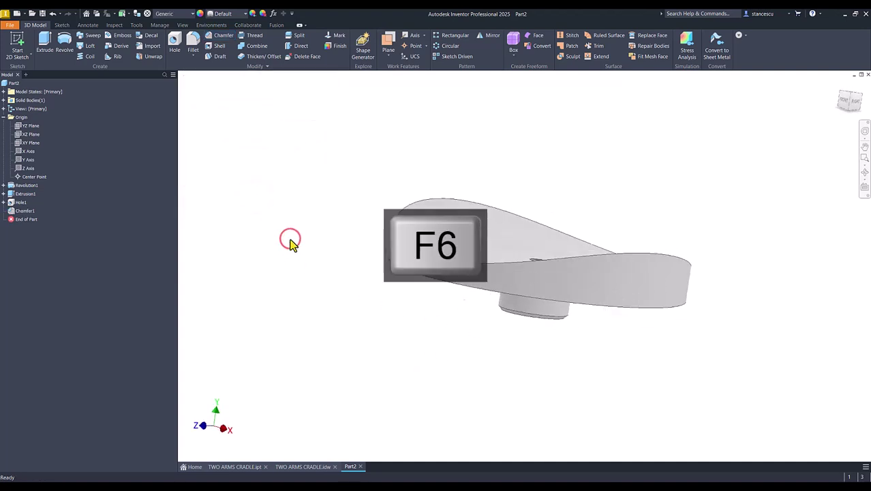
# Consult the TWO ARMS CRADLE drawing, and start a sketch on Part2's YZ plane with the graphics sliced
pyautogui.click(289, 468)
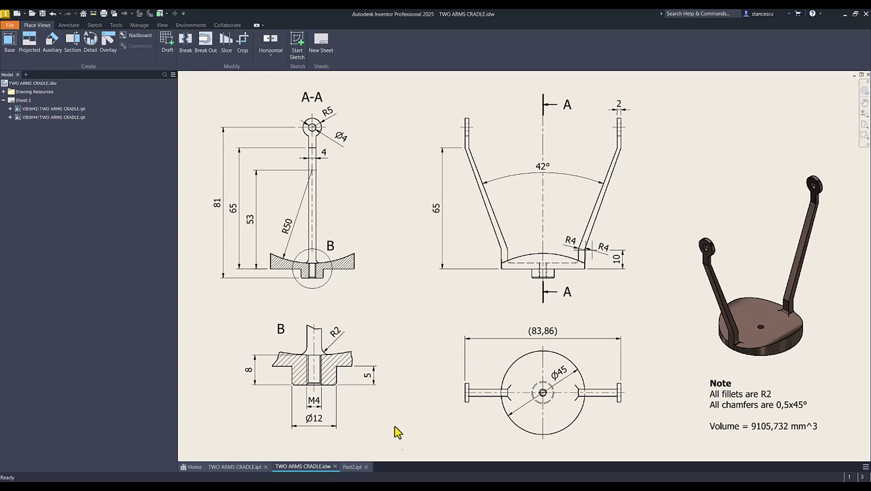
pyautogui.click(352, 467)
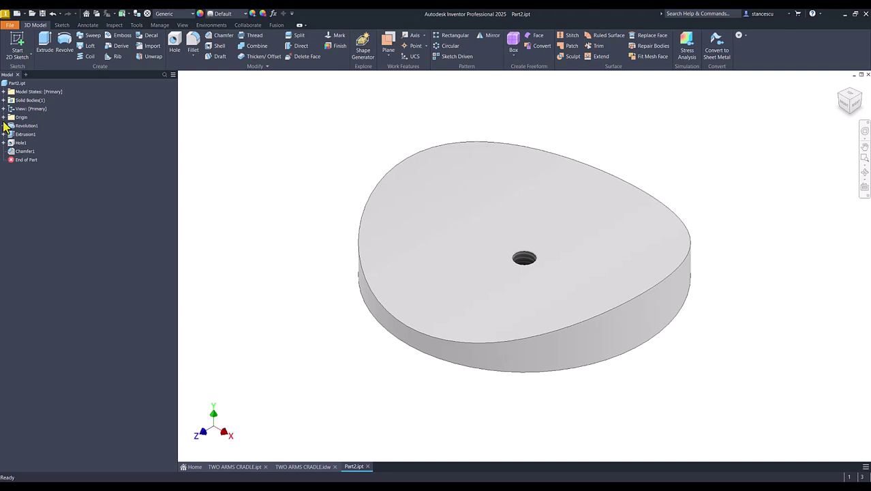
pyautogui.click(4, 117)
pyautogui.click(26, 126)
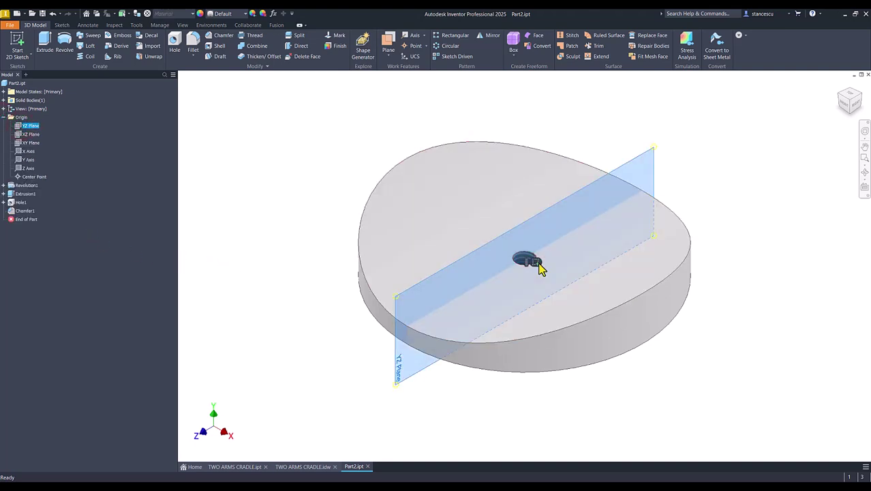
pyautogui.press('pageup')
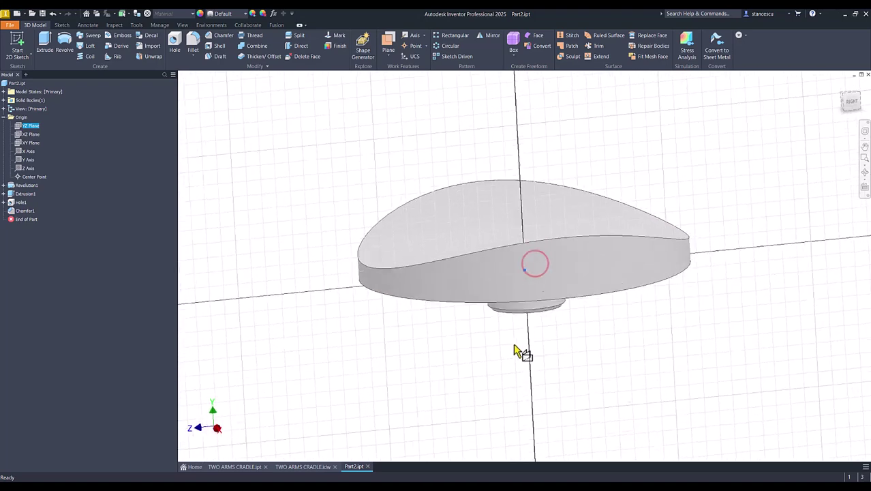
pyautogui.press('s')
pyautogui.press('F7')
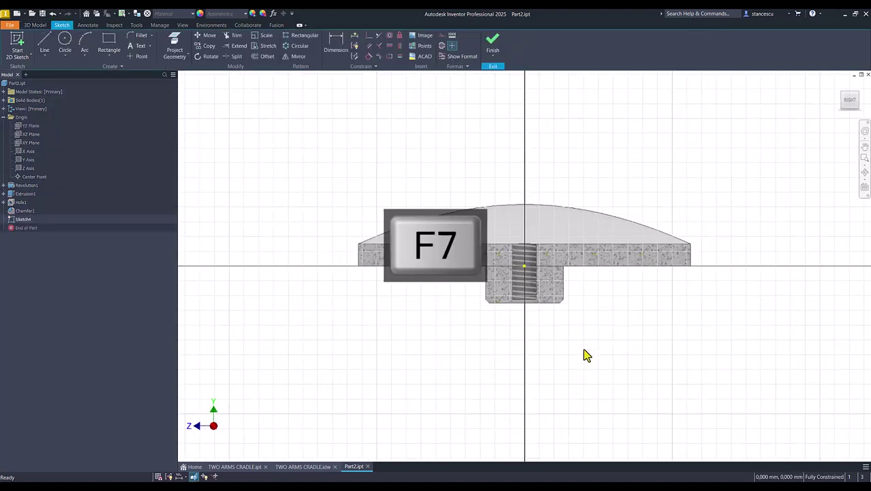
# Project the base disc's lower edge into the sketch
pyautogui.scroll(-3, 624, 316)
pyautogui.moveTo(624, 315); pyautogui.dragTo(495, 352, button='middle')
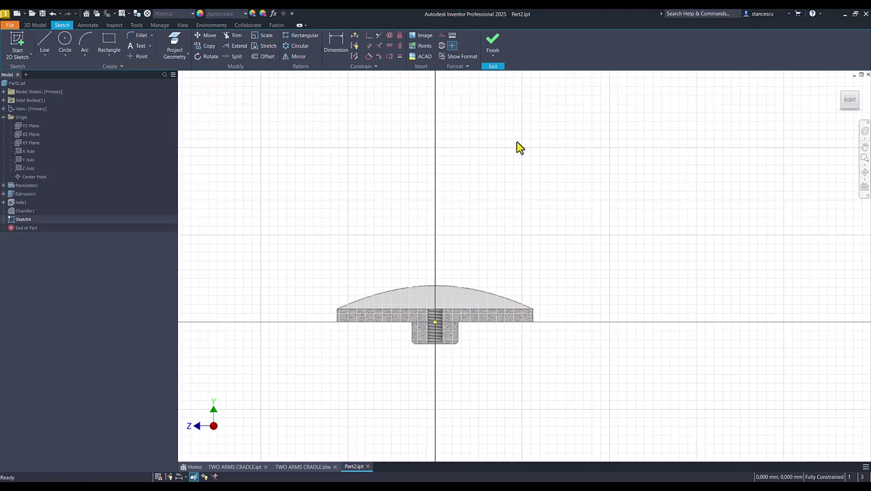
pyautogui.click(176, 46)
pyautogui.click(506, 322)
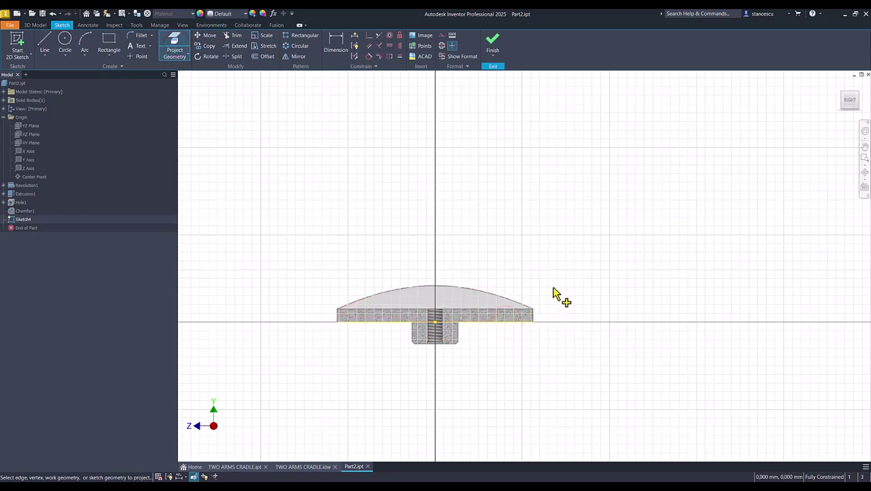
# Draw a 10 mm upright line from the base's lower outer corner, continued by a line slanting outward to a height of about 71 mm
pyautogui.click(45, 42)
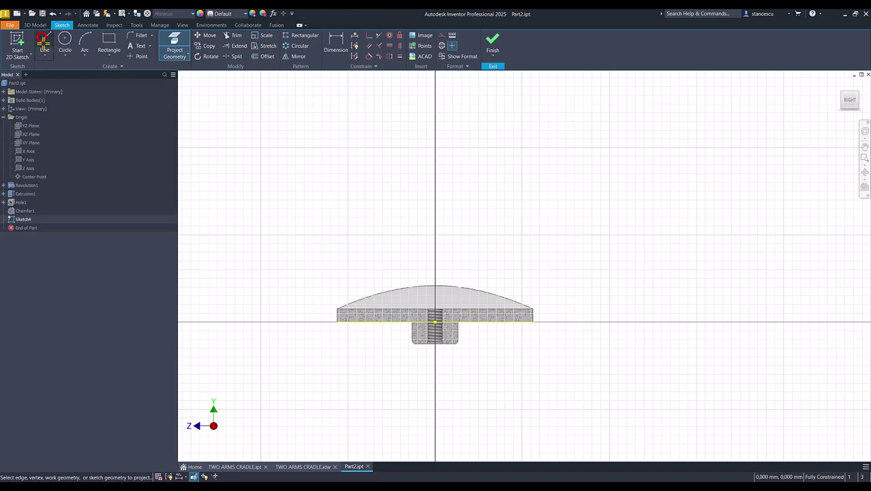
pyautogui.click(534, 322)
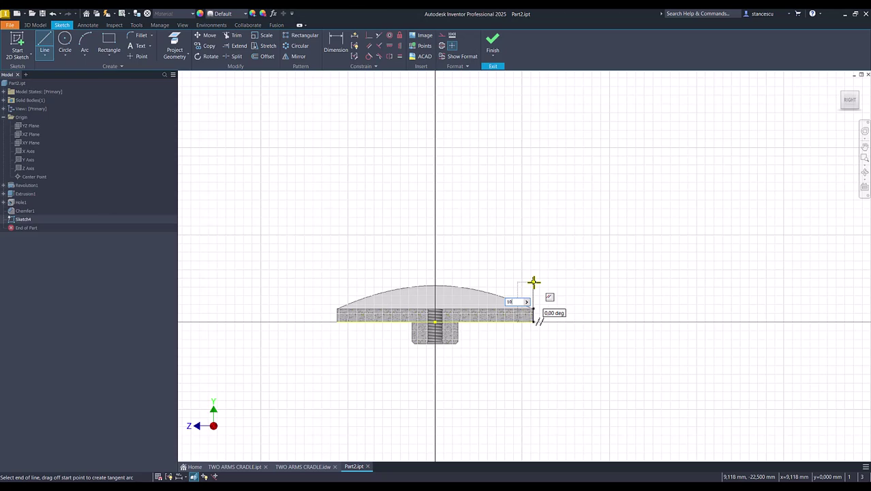
pyautogui.write('10')
pyautogui.press('Return')
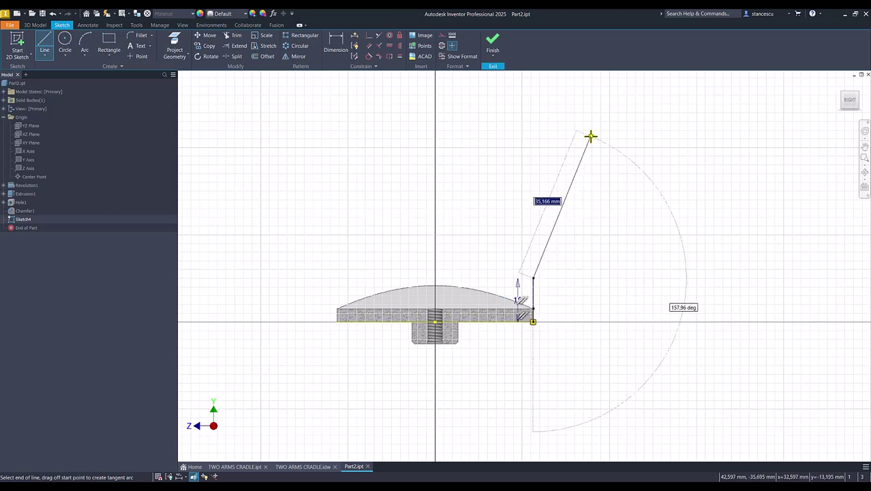
pyautogui.scroll(-2, 591, 138)
pyautogui.moveTo(583, 185); pyautogui.dragTo(561, 255, button='middle')
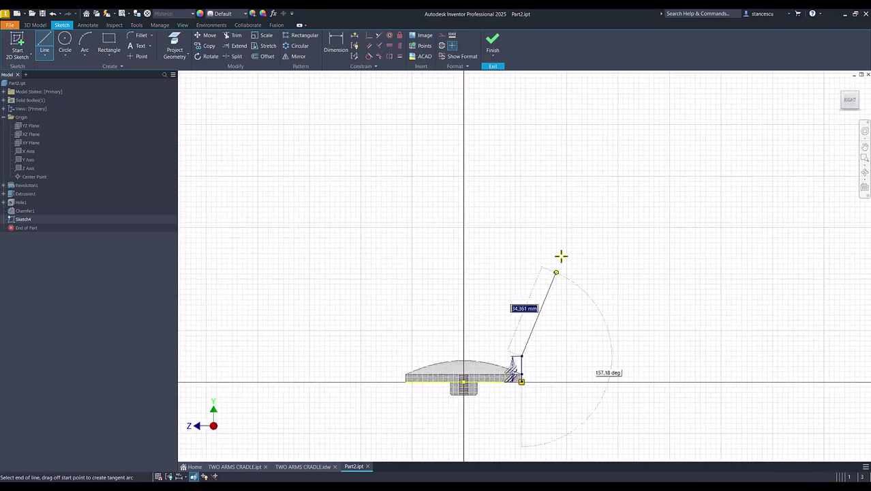
pyautogui.click(578, 200)
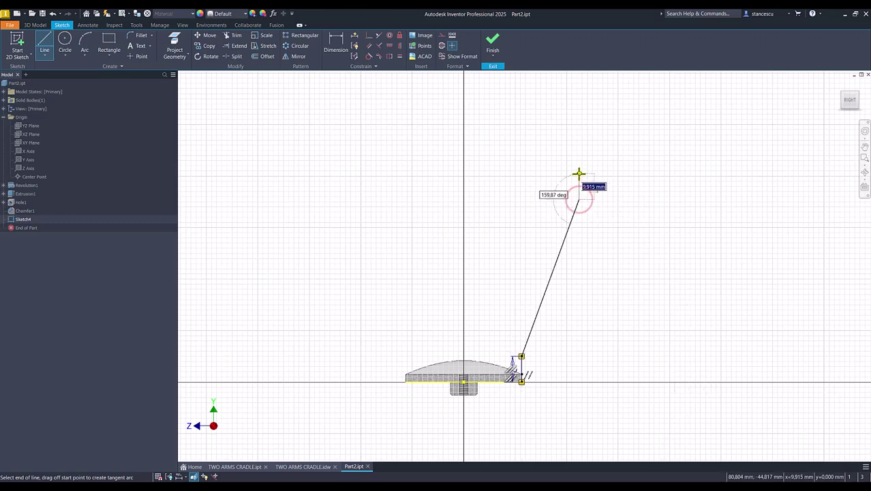
# Draw the arm's upright tip about 11 mm tall with a 2 mm wide top and an inner side coming back down
pyautogui.scroll(3, 575, 172)
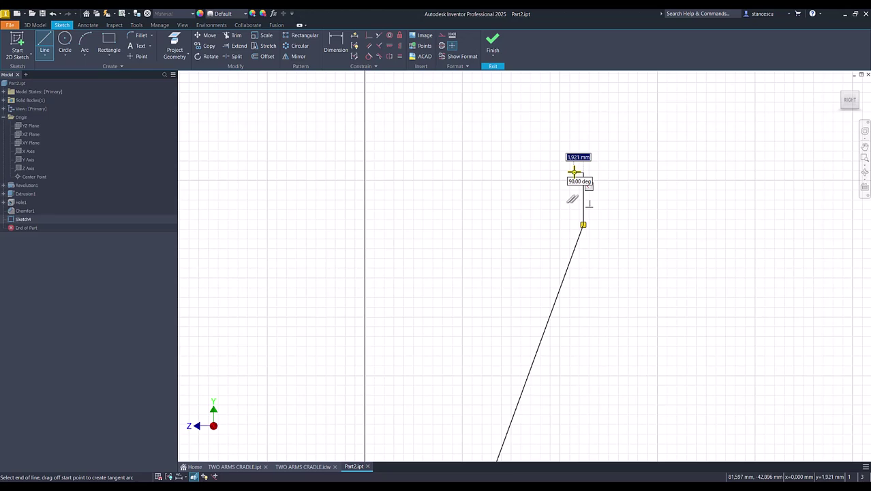
pyautogui.write('2')
pyautogui.press('Return')
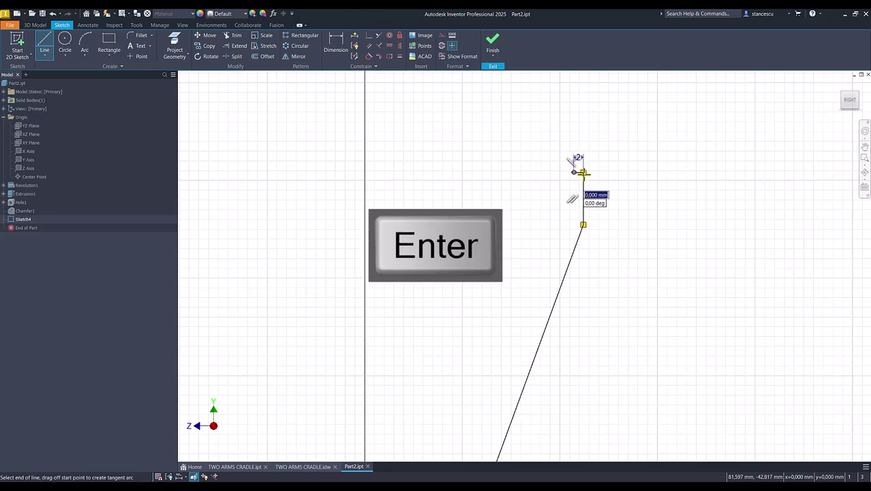
pyautogui.click(573, 225)
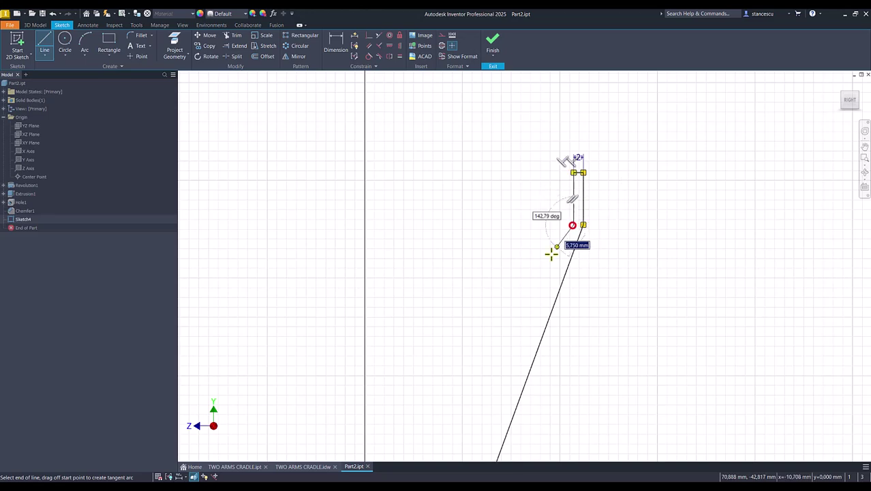
# Draw the arm's inner slanted line, about 65 mm long, down to the level of the outer line's lower bend
pyautogui.scroll(-2, 552, 256)
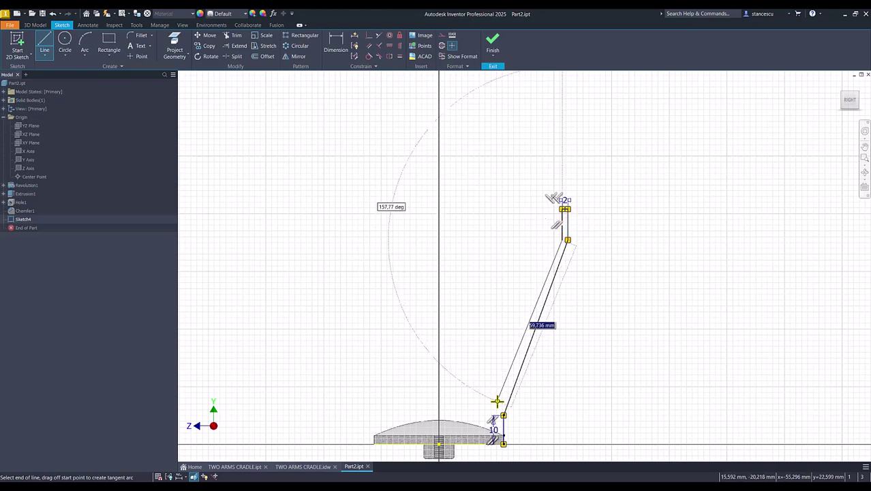
pyautogui.moveTo(498, 402); pyautogui.dragTo(506, 351, button='middle')
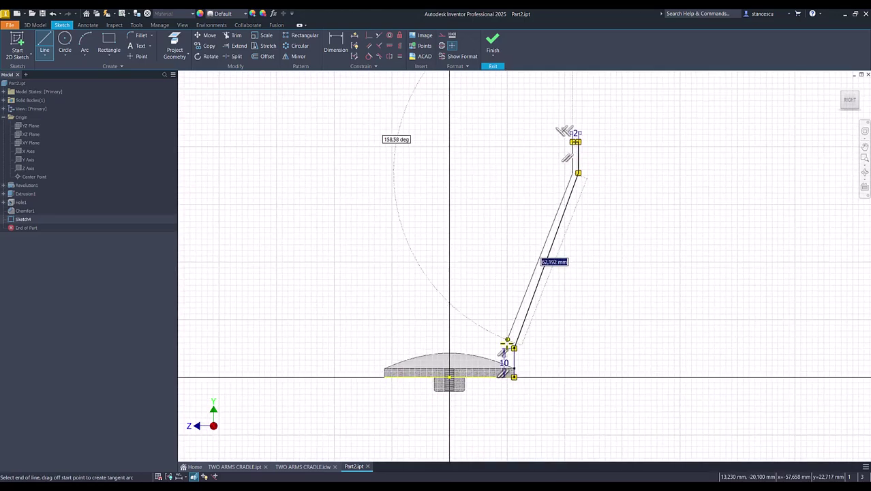
pyautogui.scroll(3, 503, 348)
pyautogui.scroll(3, 503, 348)
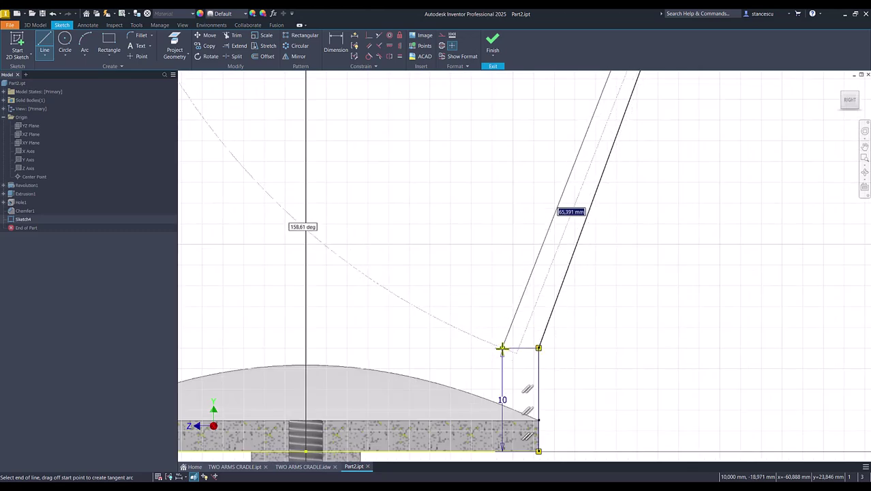
pyautogui.click(502, 348)
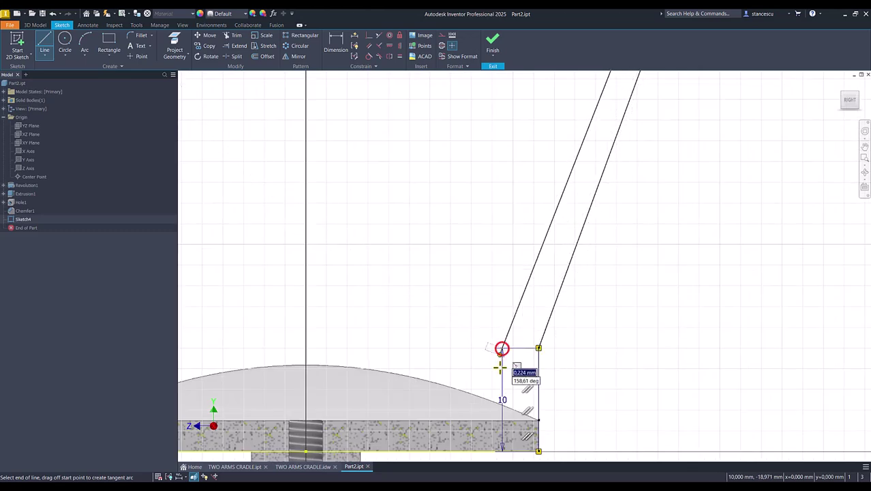
# Close the arm profile down to the base's lower edge and outer corner, and move the 10 mm dimension clear outside it
pyautogui.click(501, 451)
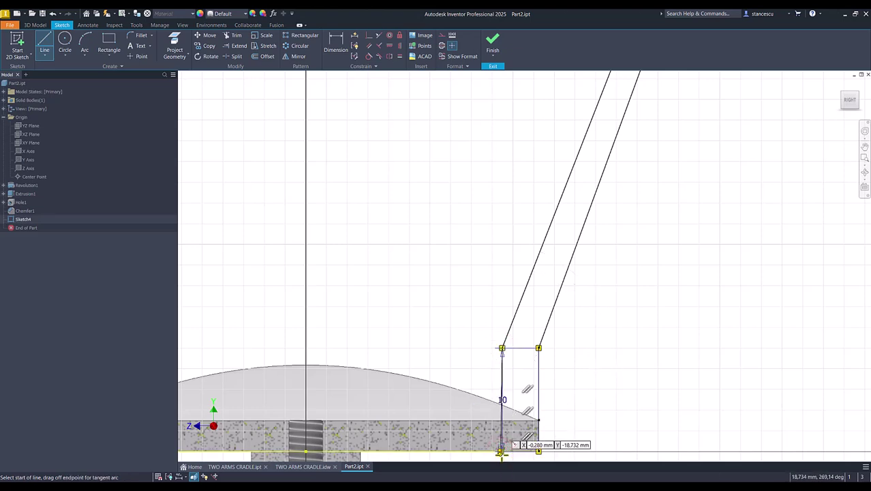
pyautogui.click(501, 452)
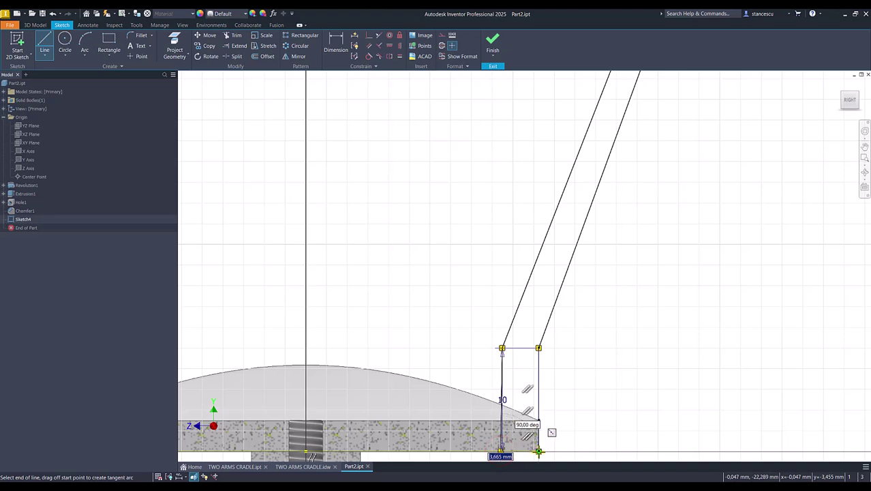
pyautogui.click(539, 452)
pyautogui.press('Escape')
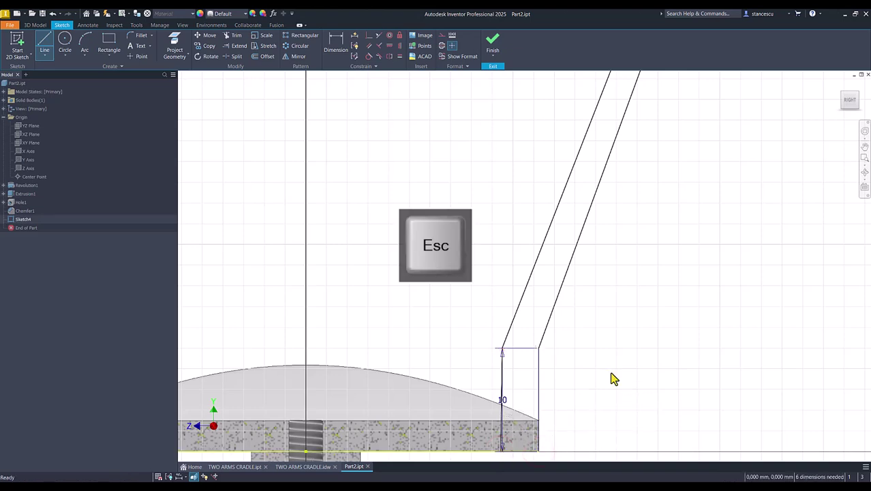
pyautogui.moveTo(504, 408); pyautogui.dragTo(603, 414)
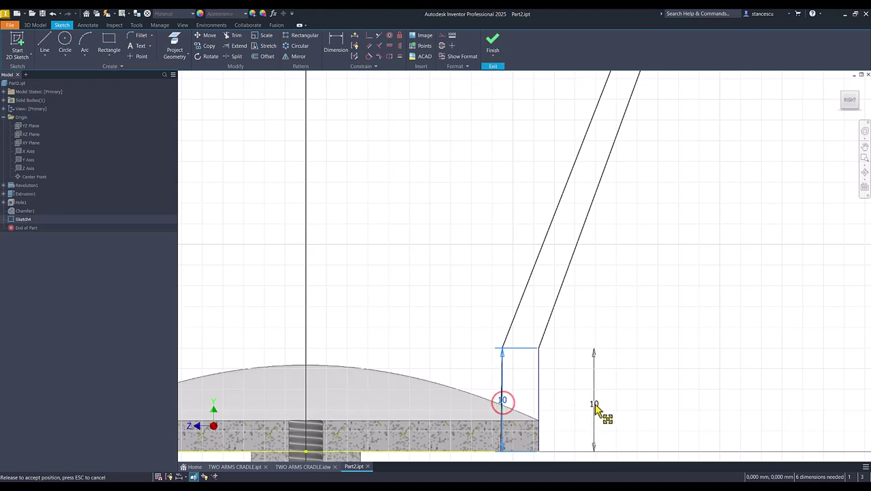
pyautogui.click(503, 386)
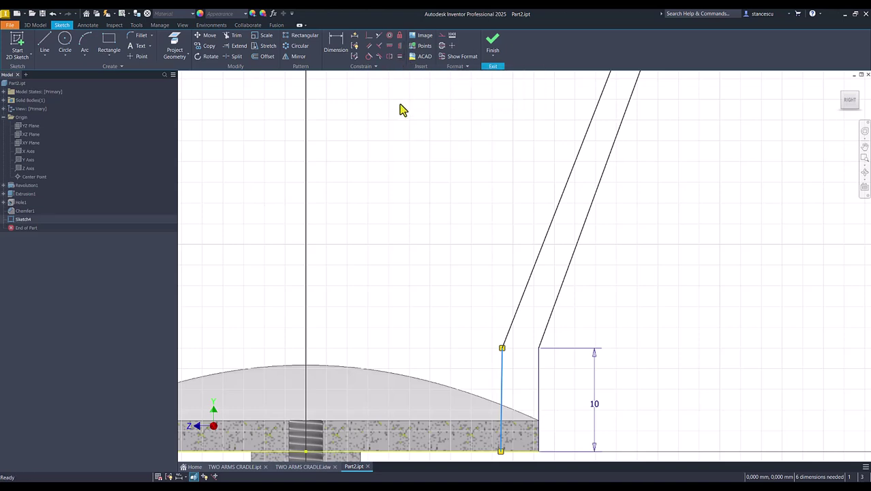
pyautogui.click(402, 47)
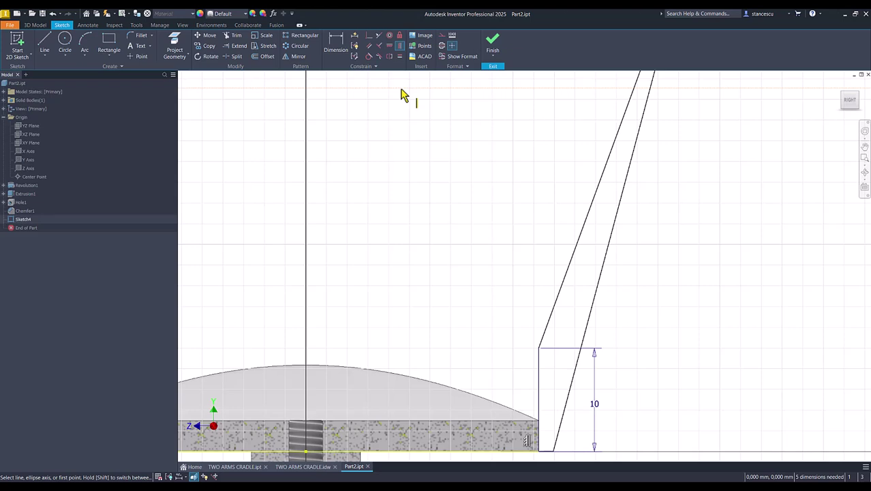
pyautogui.hotkey('ctrl', 'z')
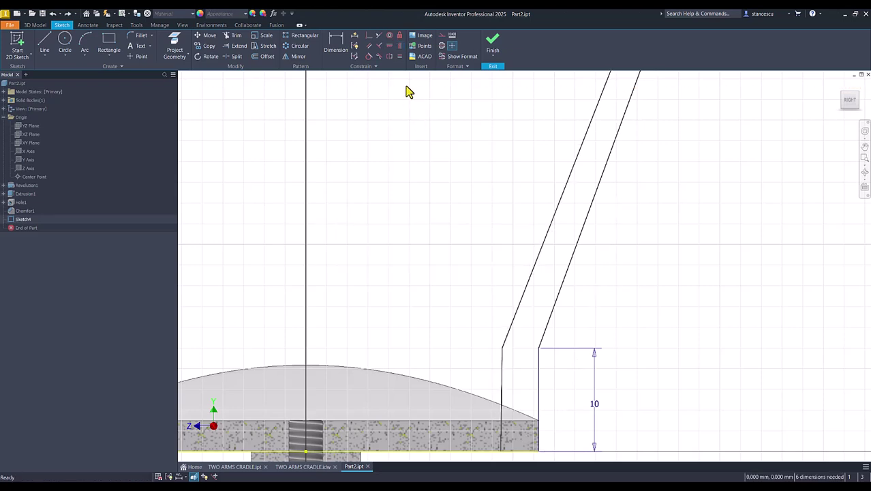
# Apply a Horizontal constraint to the arm's short inner lower line and a Vertical constraint between the inner and outer lower bend points
pyautogui.click(390, 46)
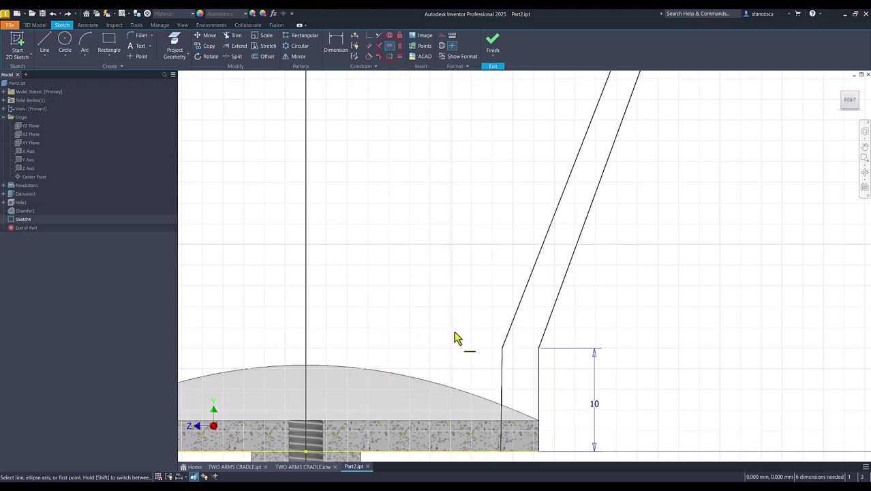
pyautogui.click(500, 374)
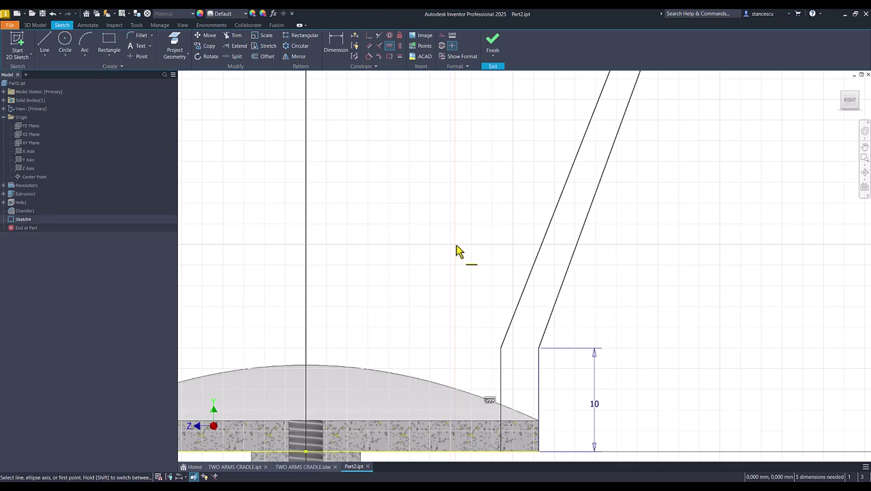
pyautogui.click(401, 46)
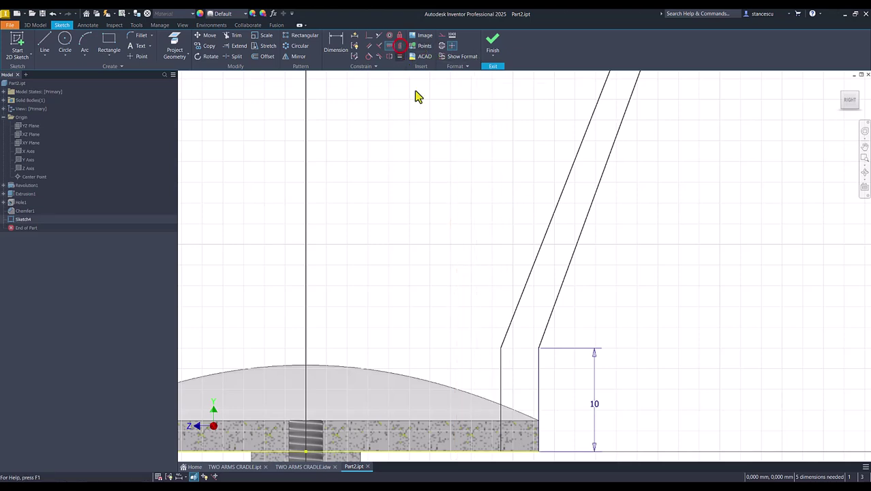
pyautogui.click(500, 348)
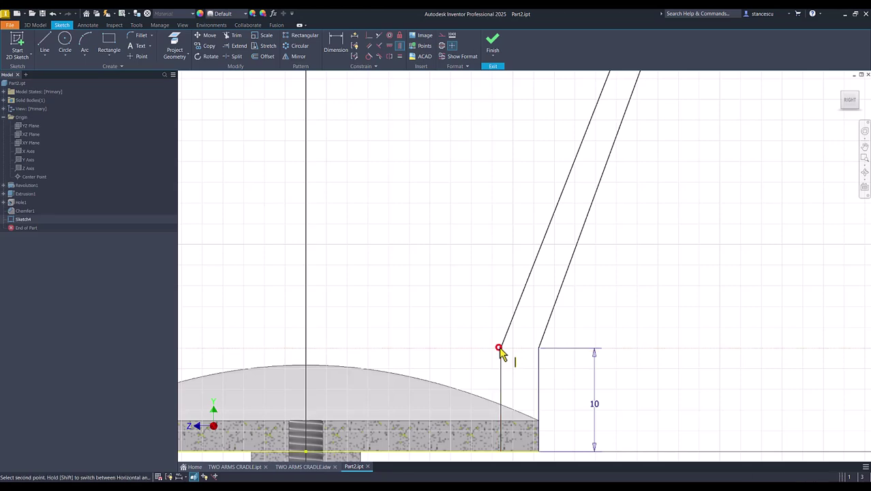
pyautogui.click(539, 349)
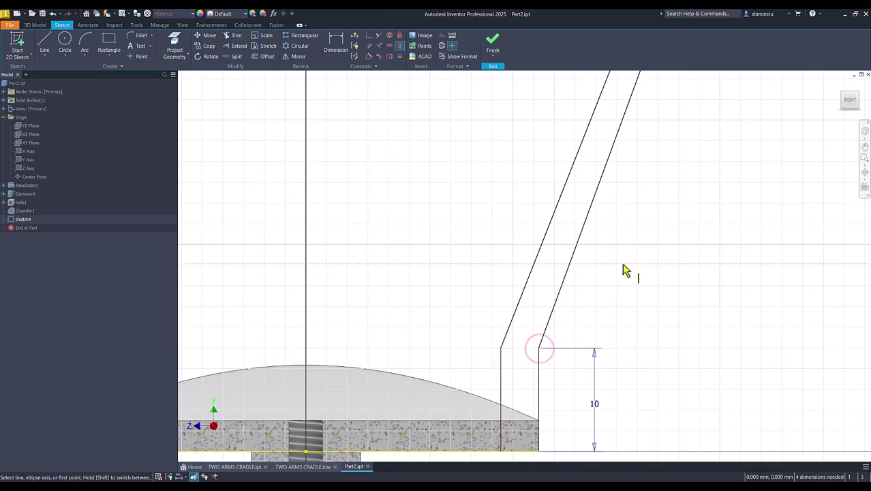
# Align the arm's inner and outer upper bend points with each other using the Vertical constraint
pyautogui.press('Num_Lock')
pyautogui.scroll(-3, 625, 268)
pyautogui.scroll(6, 675, 127)
pyautogui.scroll(-2, 519, 176)
pyautogui.click(361, 366)
pyautogui.click(443, 367)
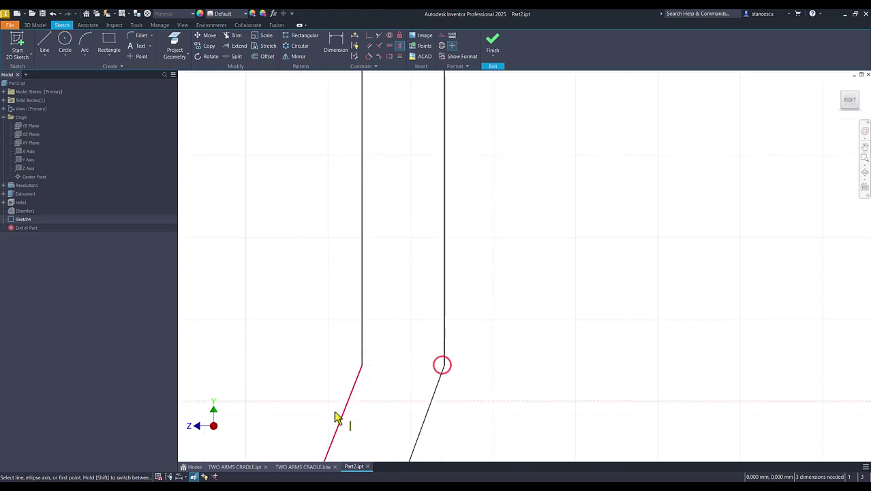
# Check the front view in the TWO ARMS CRADLE drawing for the arm's height, angle and width dimensions, then return to Part2
pyautogui.click(303, 468)
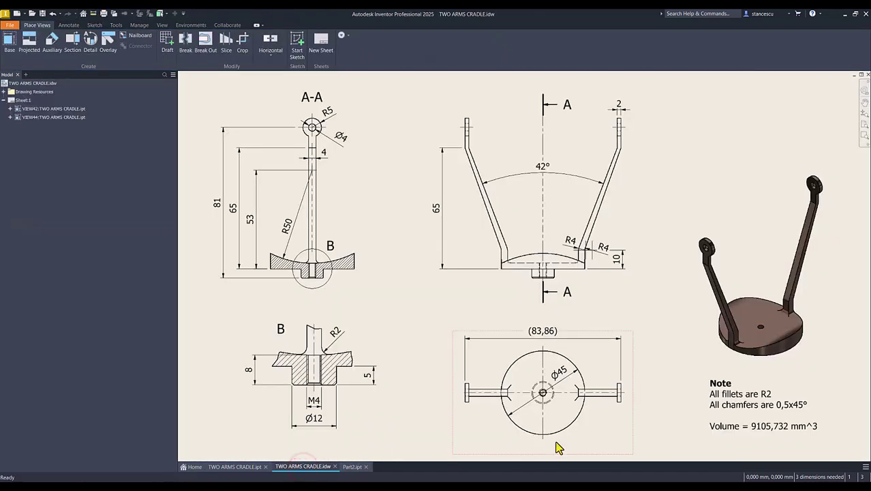
pyautogui.scroll(5, 589, 254)
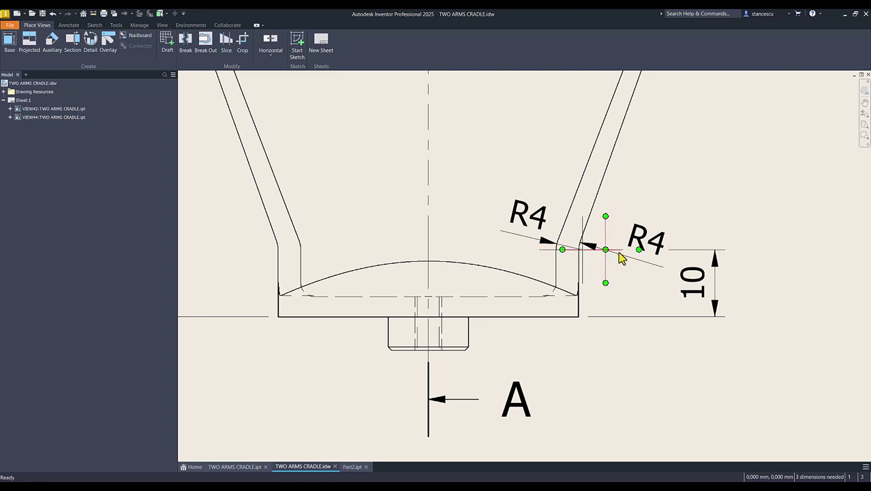
pyautogui.scroll(-3, 629, 224)
pyautogui.moveTo(652, 189); pyautogui.dragTo(557, 350, button='middle')
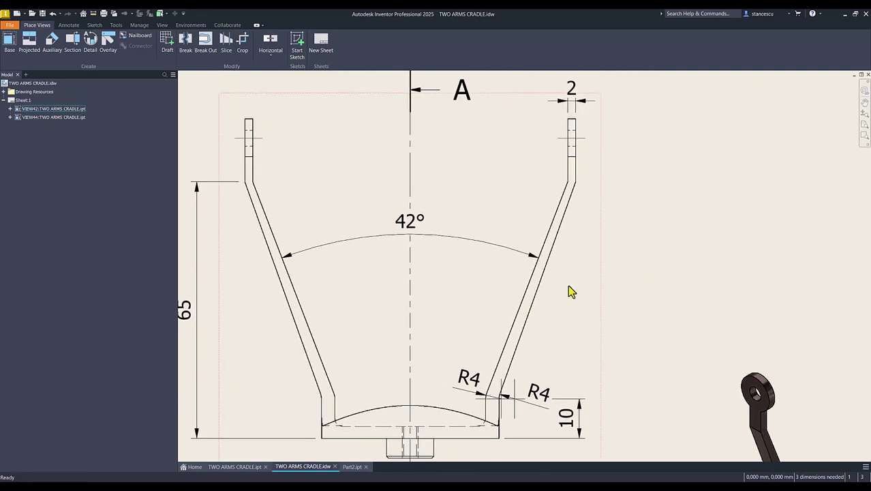
pyautogui.moveTo(565, 204); pyautogui.dragTo(563, 251, button='middle')
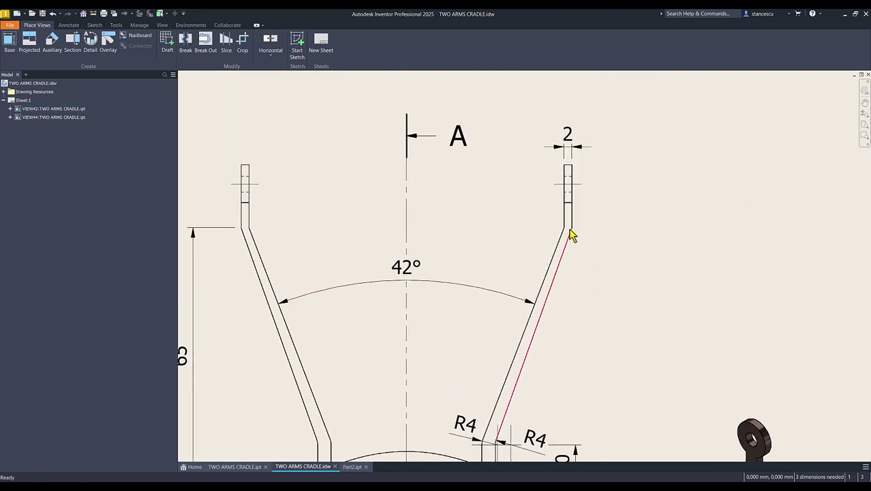
pyautogui.click(346, 469)
pyautogui.scroll(-5, 359, 289)
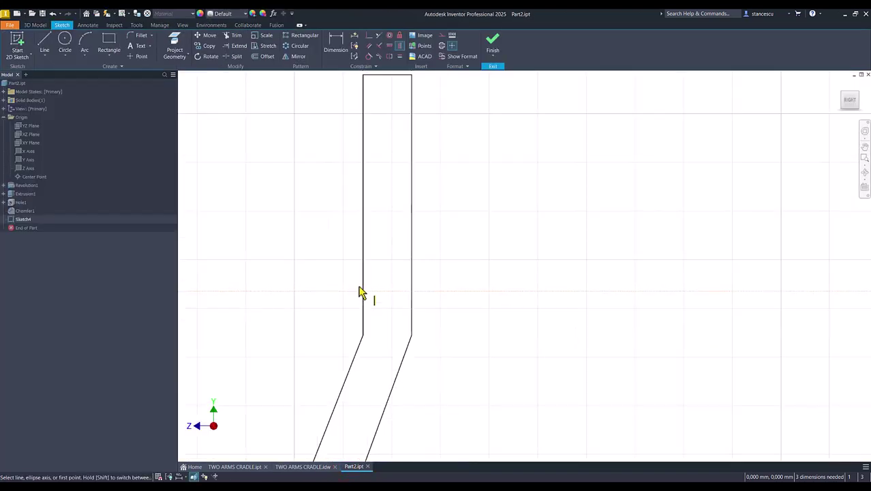
pyautogui.press('Num_Lock')
pyautogui.moveTo(204, 365); pyautogui.dragTo(366, 281, button='middle')
pyautogui.scroll(-4, 365, 286)
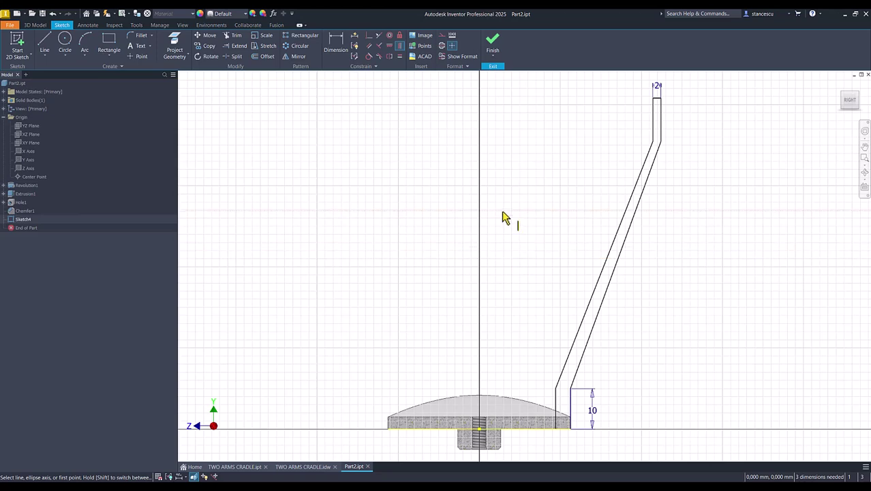
# Dimension the height from the base's lower outer corner to the arm's outer upper bend as 65 mm
pyautogui.click(336, 43)
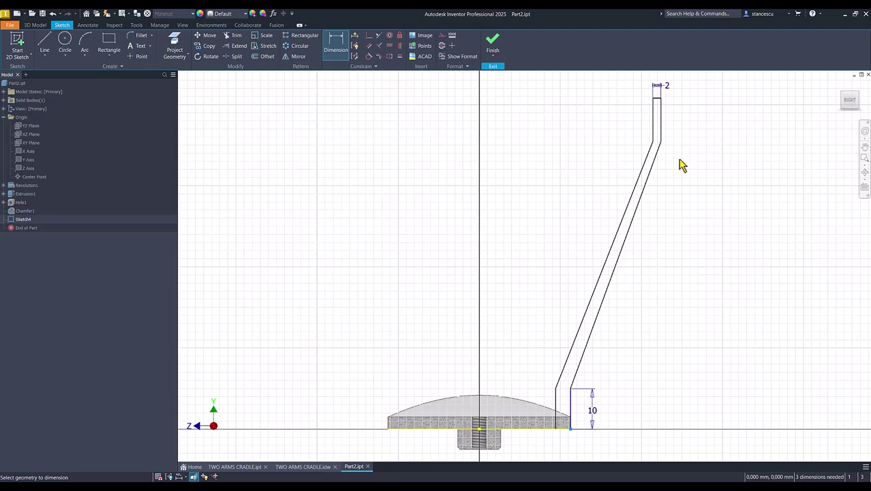
pyautogui.click(661, 144)
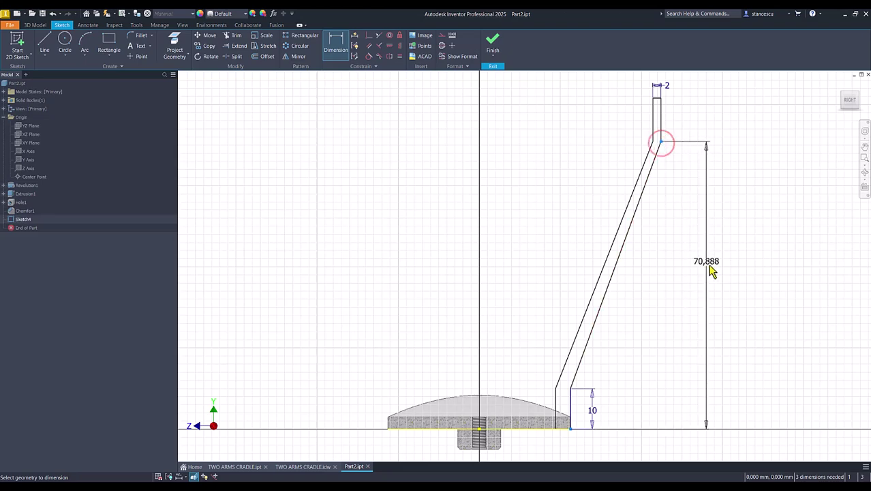
pyautogui.click(718, 303)
pyautogui.write('65')
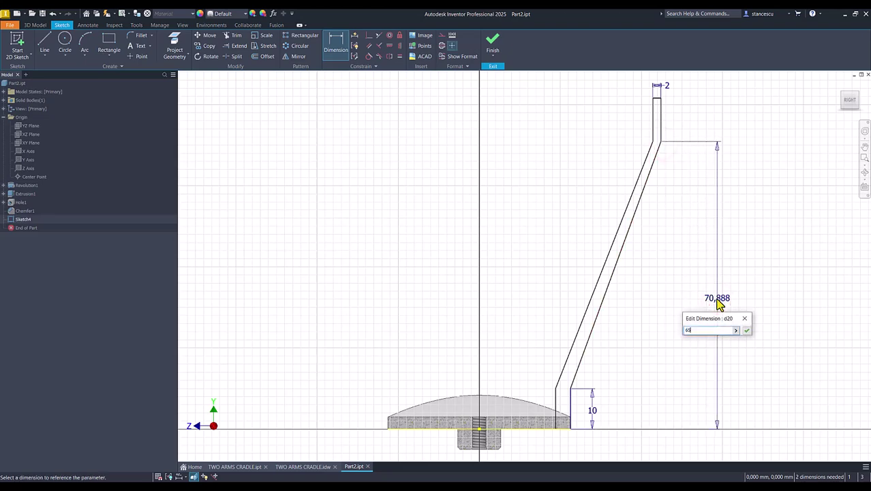
pyautogui.press('Return')
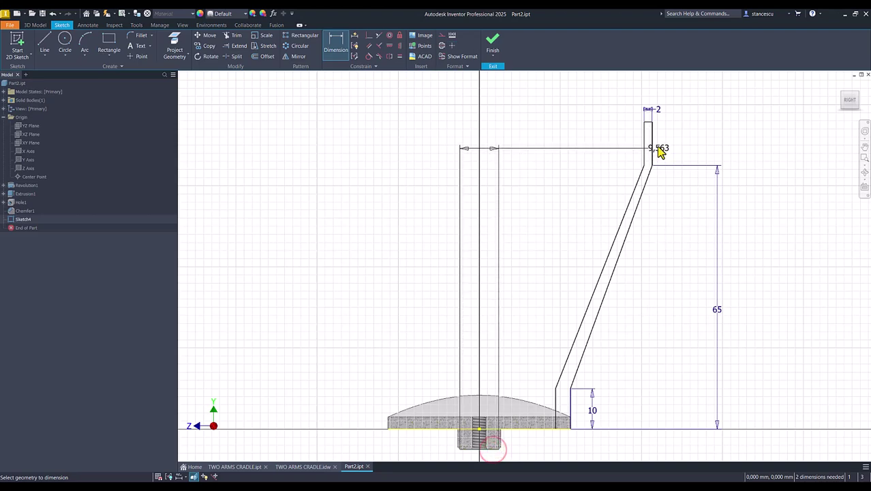
# Dimension the overall height from the hub's bottom edge to the arm's top end as 81 mm
pyautogui.press('Escape')
pyautogui.click(652, 123)
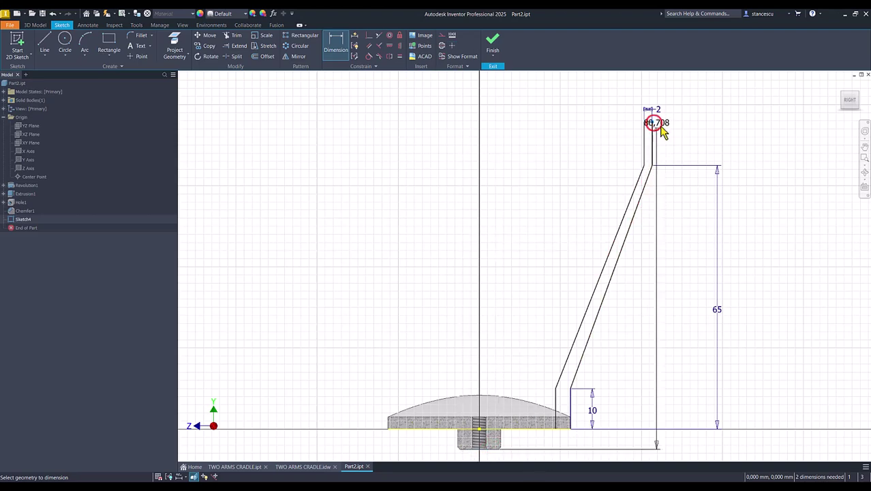
pyautogui.click(754, 285)
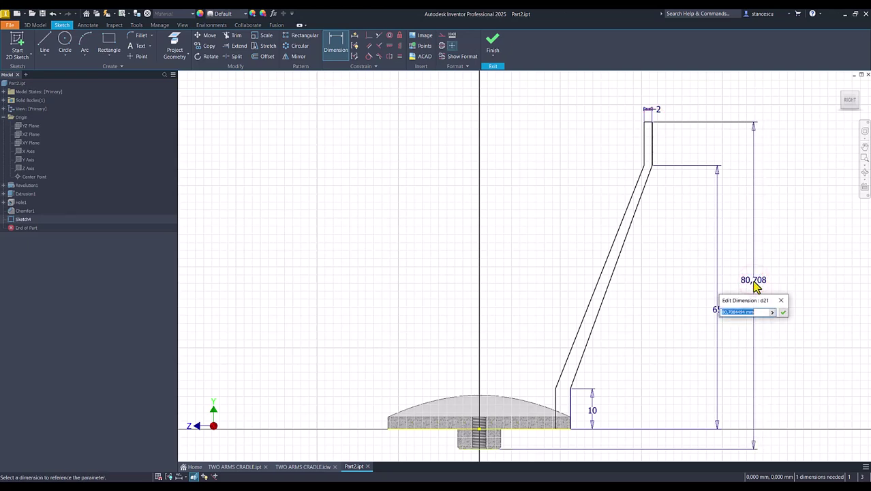
pyautogui.press('Return')
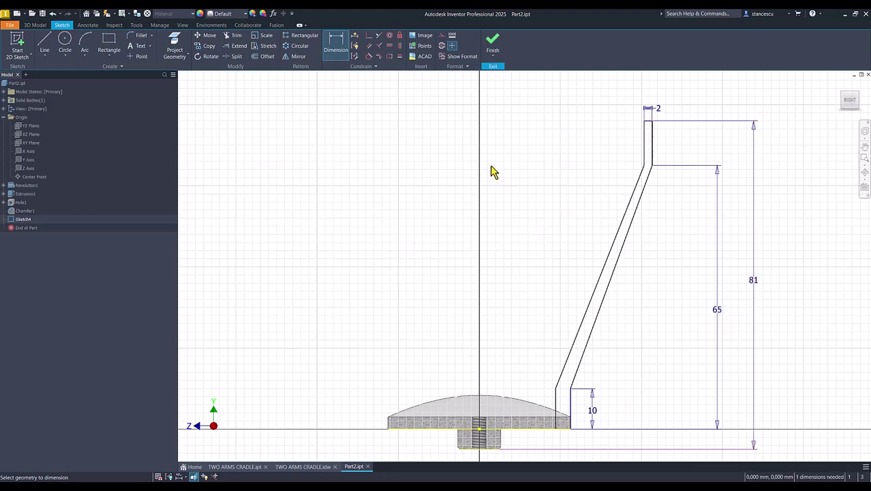
# Project the origin's Y Axis into the arm sketch as reference geometry
pyautogui.click(176, 44)
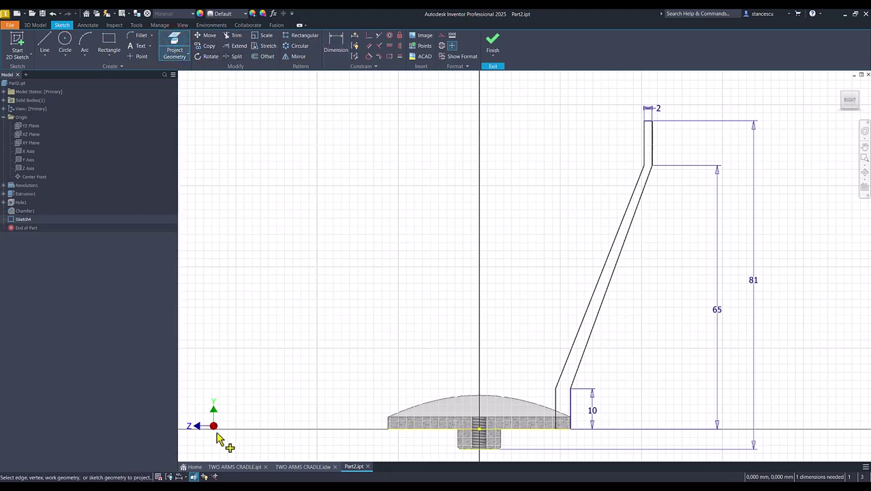
pyautogui.click(26, 161)
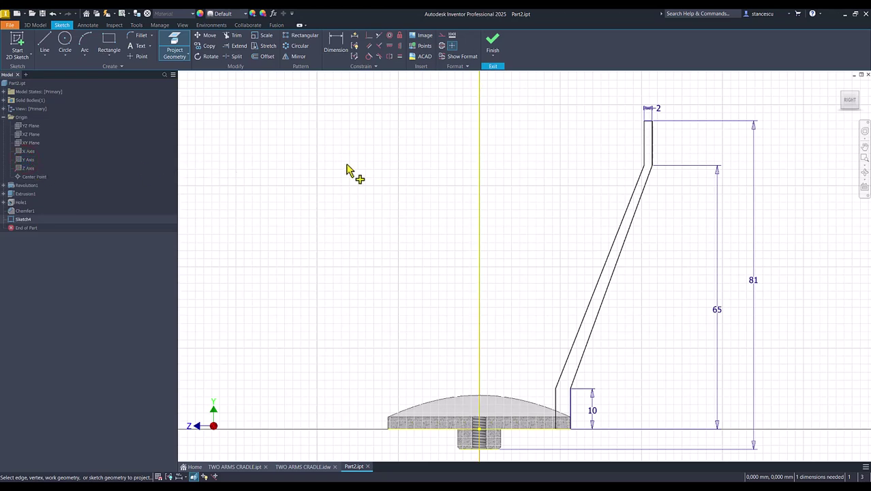
pyautogui.press('Escape')
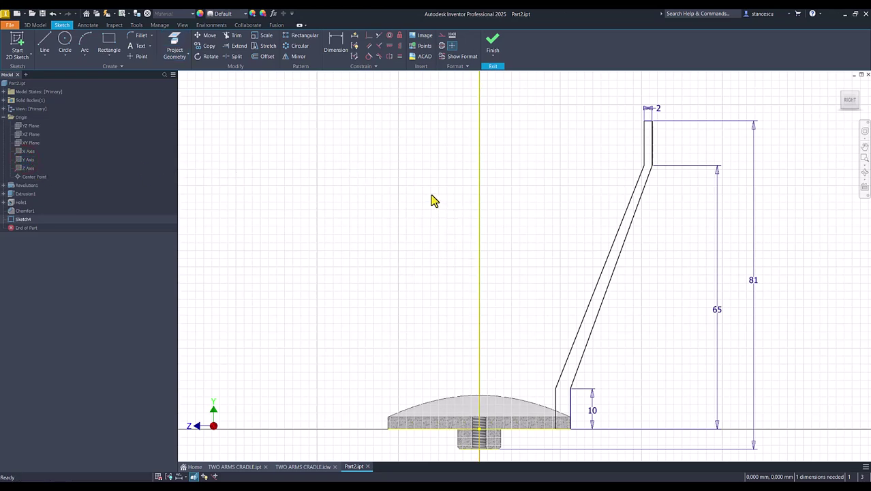
# Dimension the angle between the projected Y axis and the arm's inner slanted line as 42/2 degrees, and finish the sketch
pyautogui.click(336, 53)
pyautogui.click(480, 276)
pyautogui.click(587, 307)
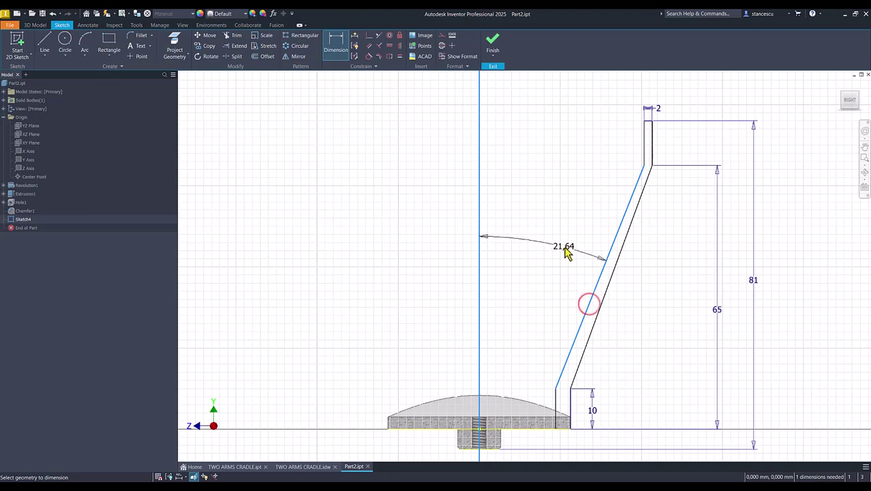
pyautogui.click(552, 236)
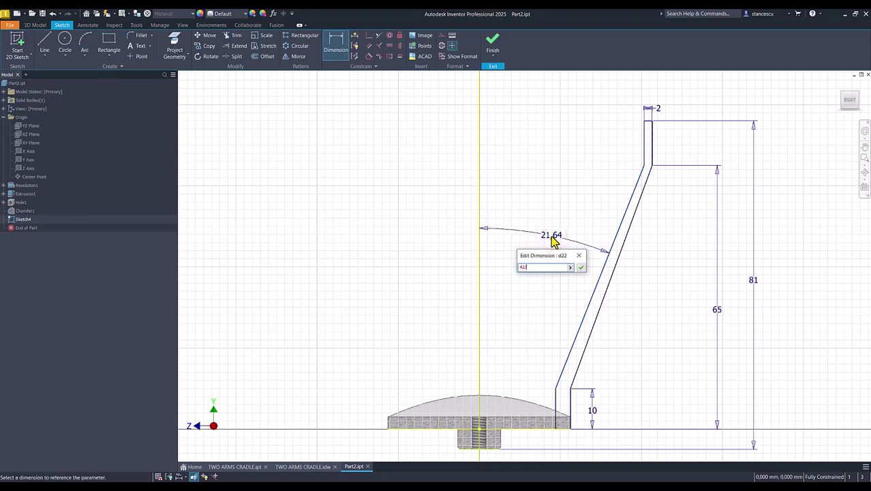
pyautogui.write('42/2')
pyautogui.press('Return')
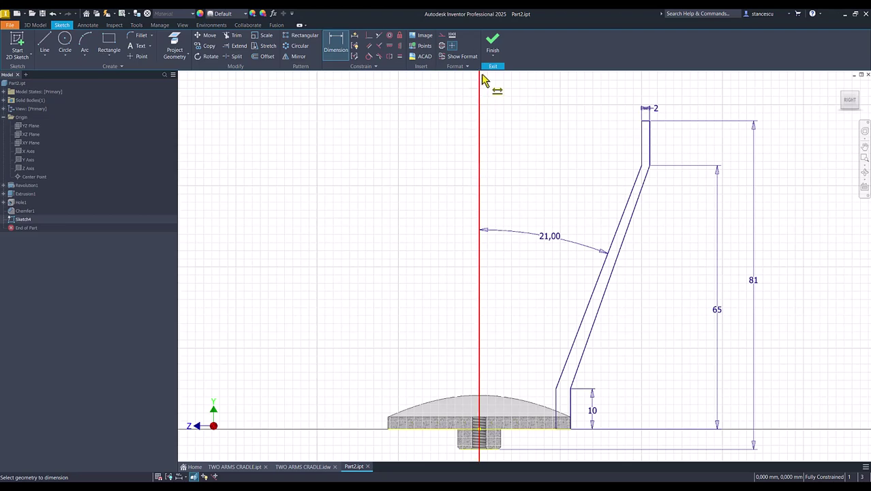
pyautogui.click(493, 42)
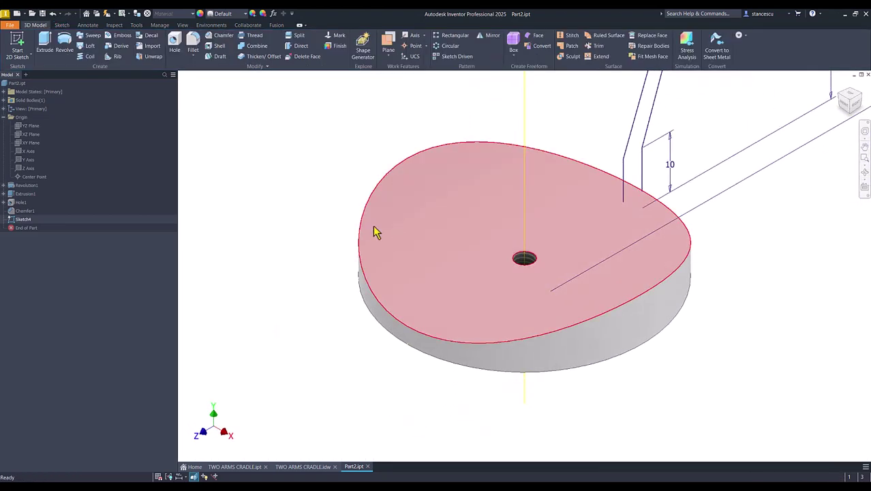
pyautogui.press('Num_Lock')
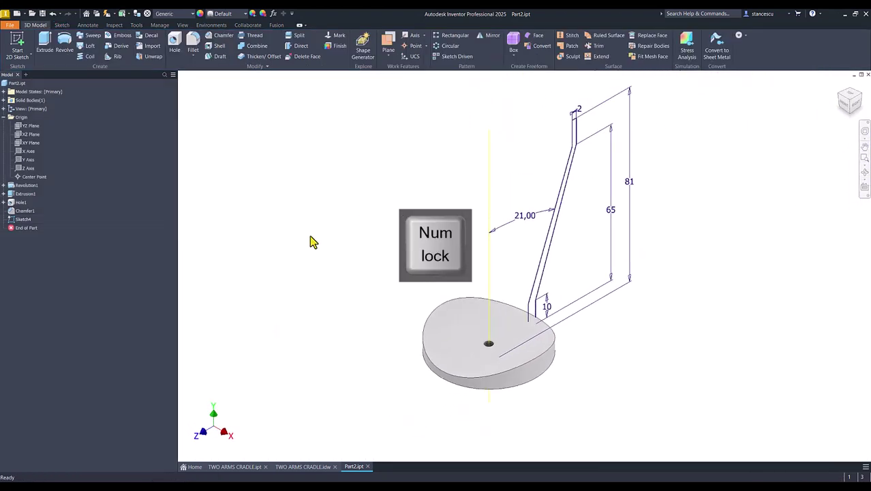
# Check the arm's thickness in the drawing and extrude the arm profile symmetrically 4 mm, joined to the base
pyautogui.click(304, 467)
pyautogui.scroll(-5, 420, 286)
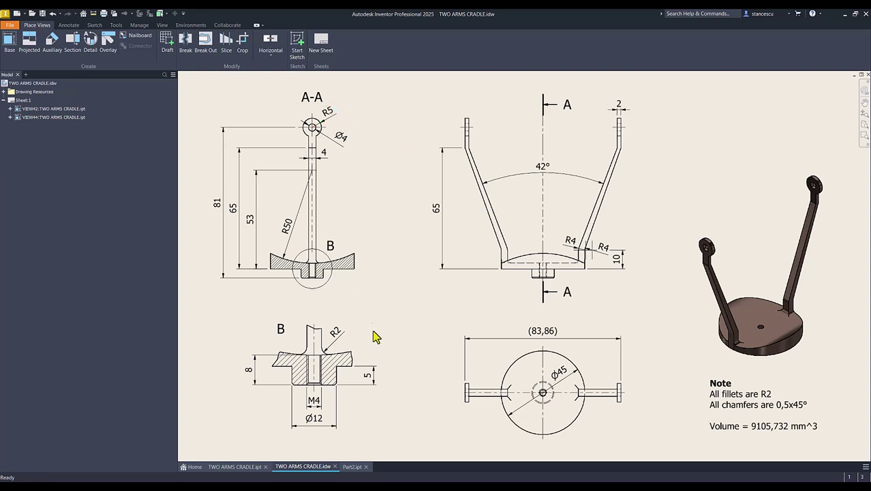
pyautogui.click(352, 467)
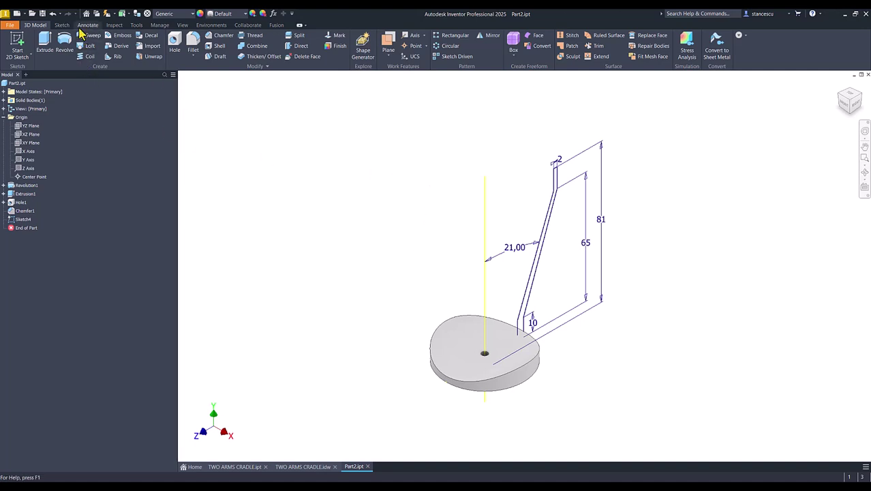
pyautogui.click(44, 43)
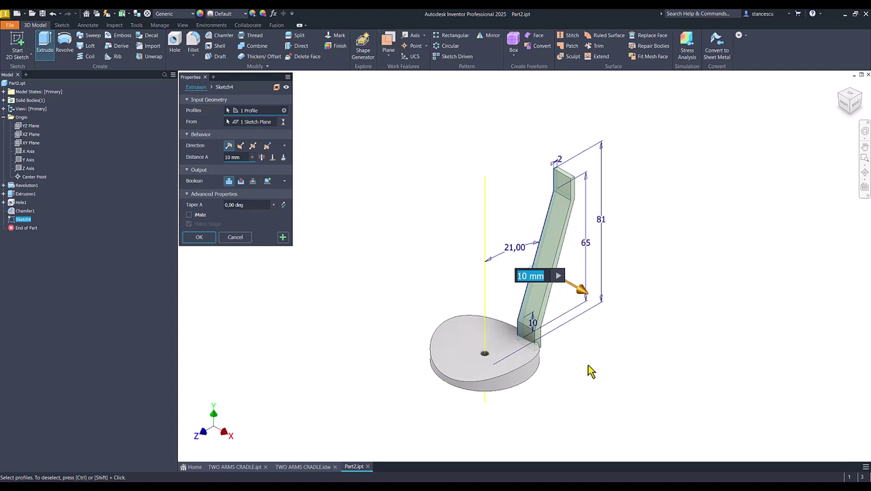
pyautogui.click(252, 146)
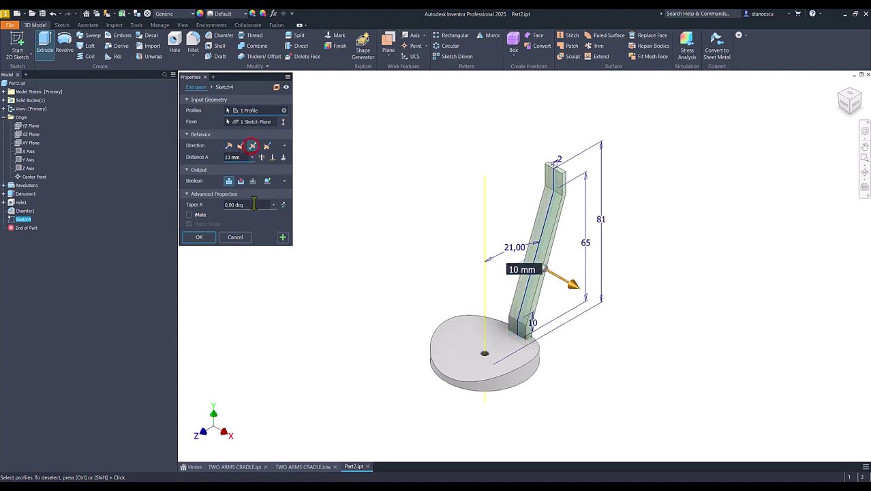
pyautogui.write('4')
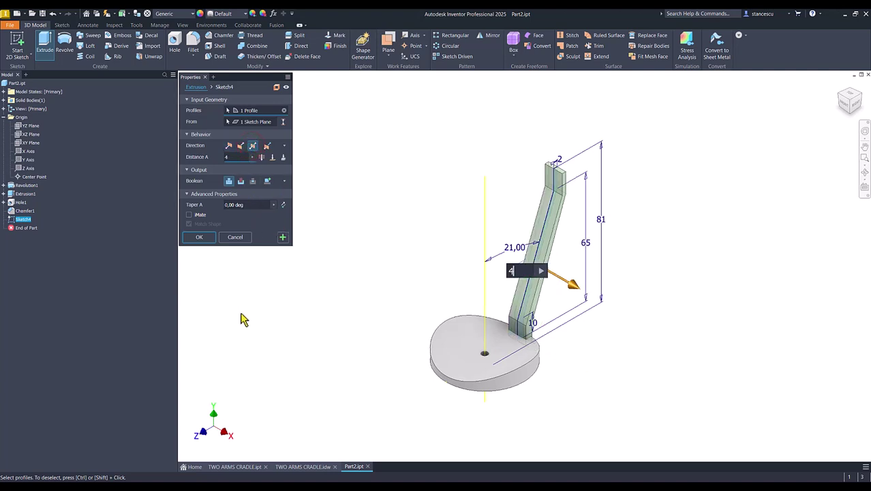
pyautogui.click(205, 239)
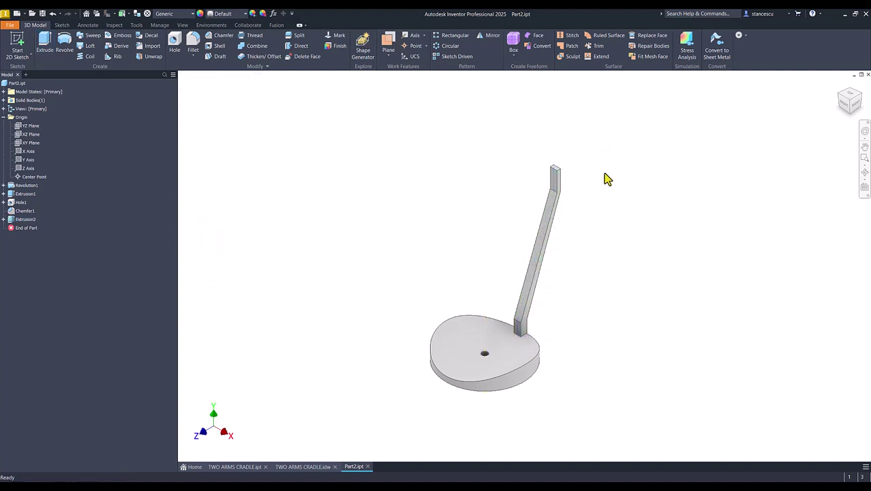
# Start a sketch on the inner face of the arm's upright tip and draw a 5 mm radius circle centred on its top edge's midpoint
pyautogui.scroll(3, 557, 184)
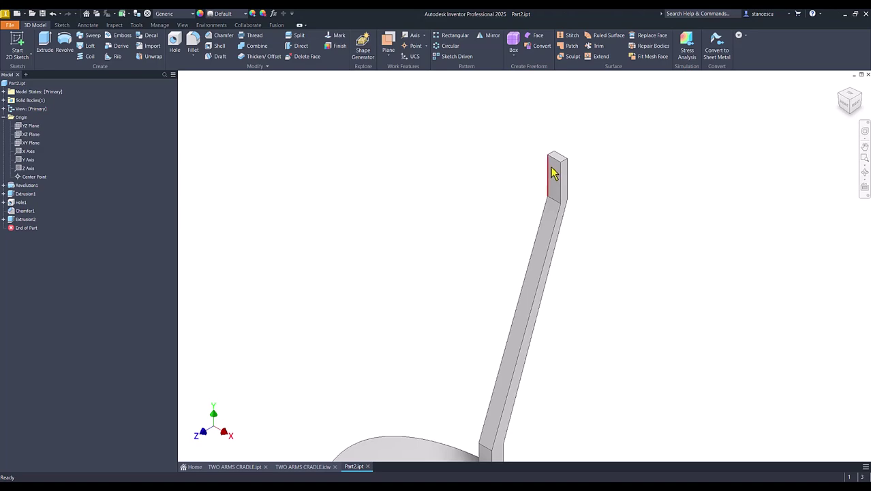
pyautogui.click(554, 180)
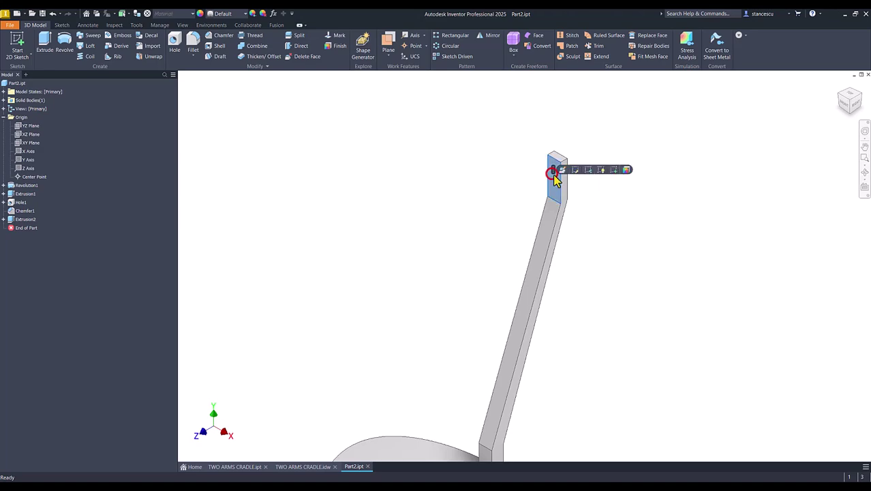
pyautogui.click(616, 171)
pyautogui.press('Num_Lock')
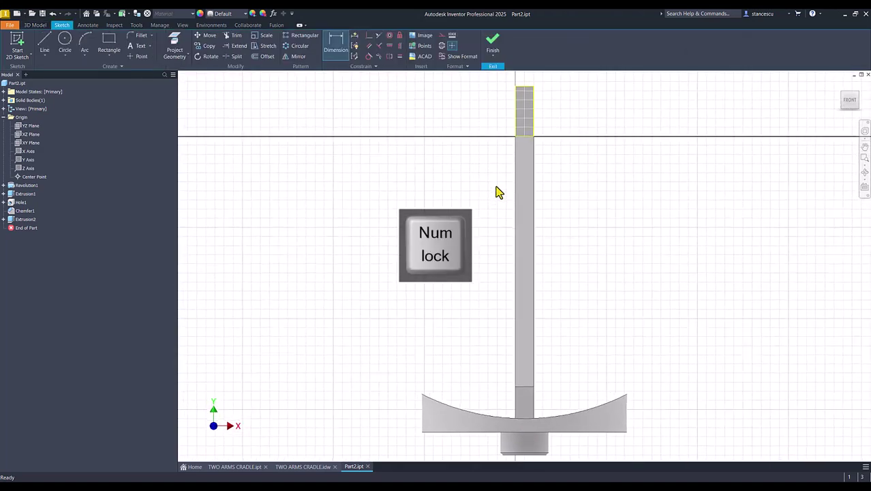
pyautogui.moveTo(500, 198); pyautogui.dragTo(491, 307, button='middle')
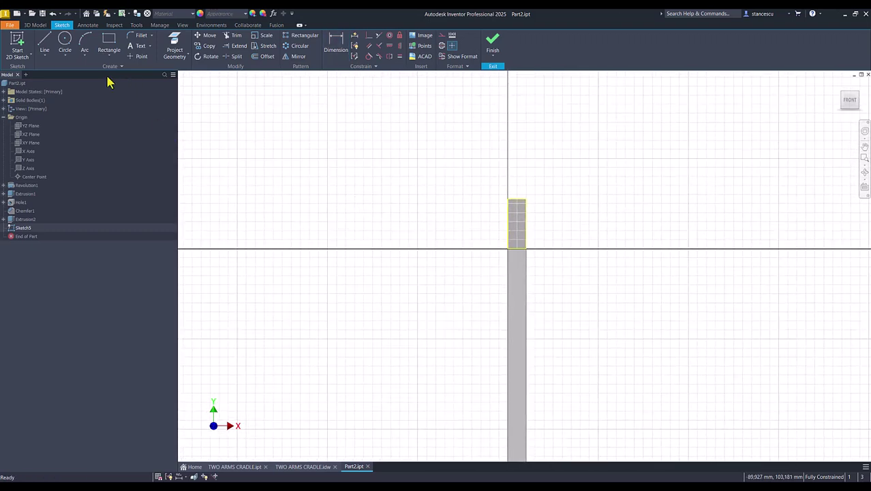
pyautogui.click(65, 43)
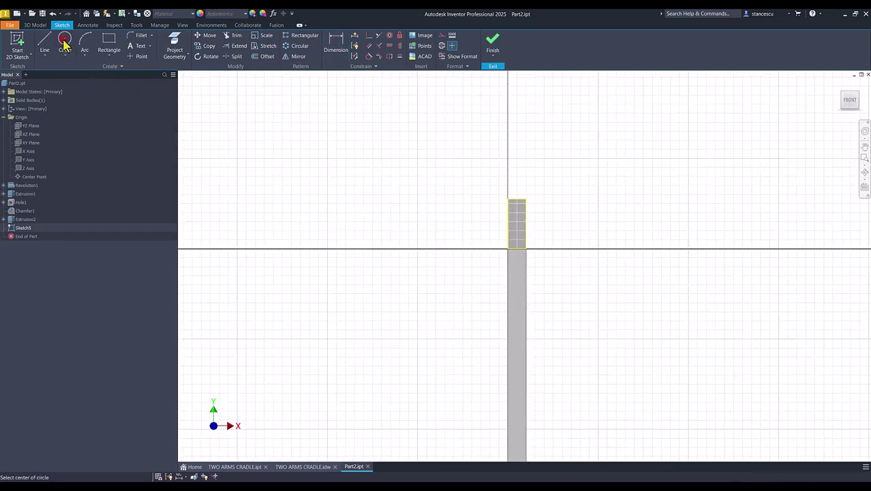
pyautogui.click(517, 199)
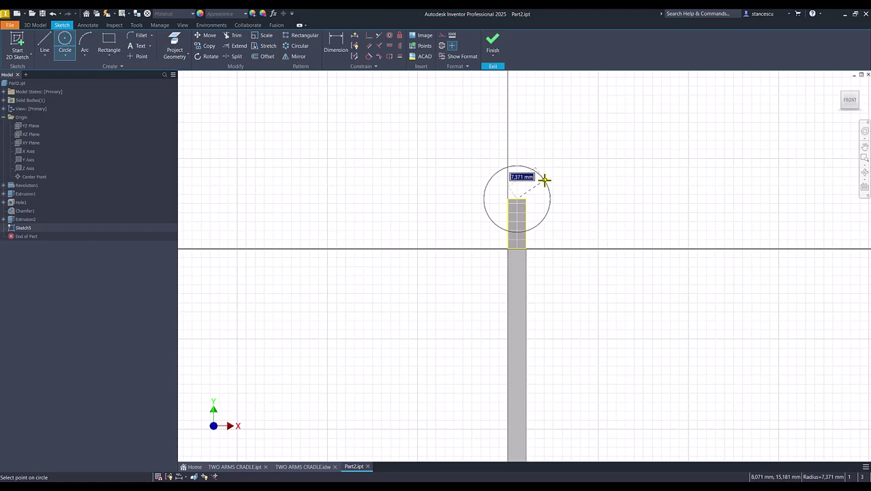
pyautogui.press('Return')
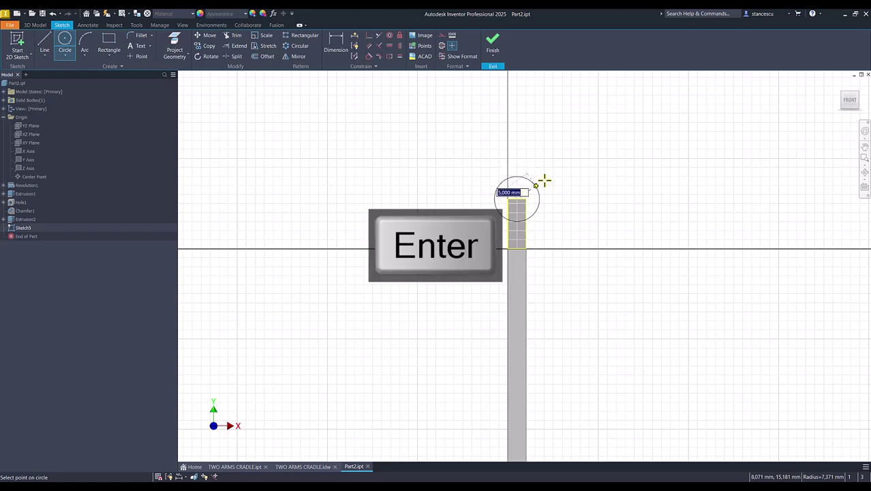
# Finish the sketch and extrude the R5 circle to the opposite face of the arm's tip, joined to the part
pyautogui.click(494, 45)
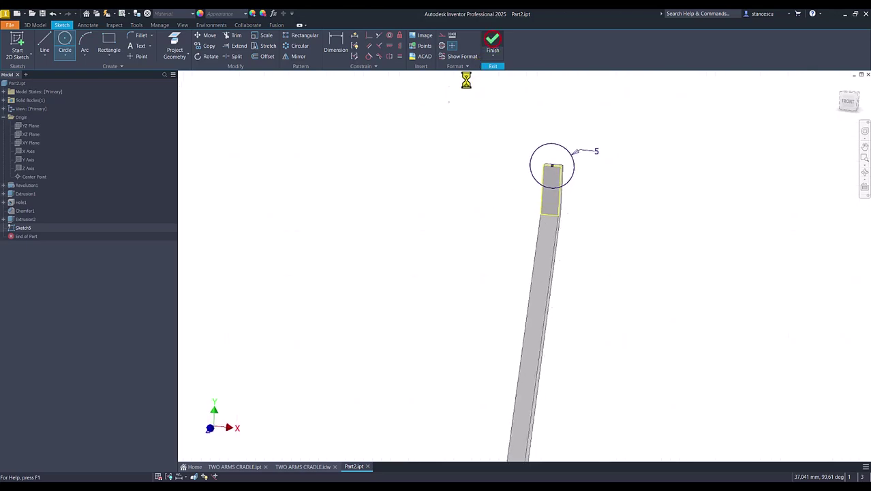
pyautogui.click(44, 43)
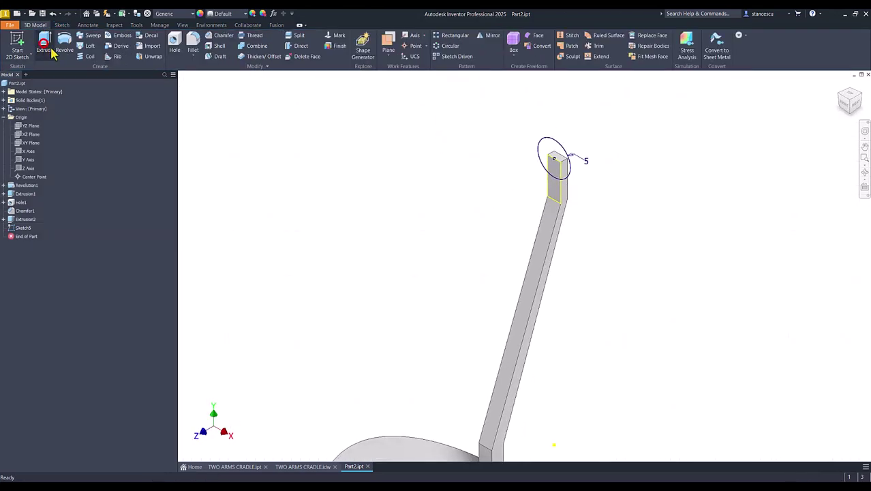
pyautogui.click(549, 171)
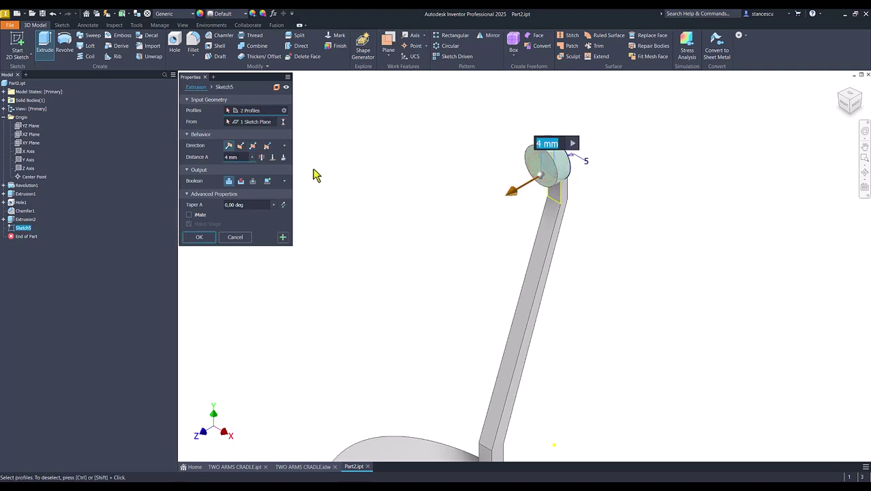
pyautogui.click(241, 147)
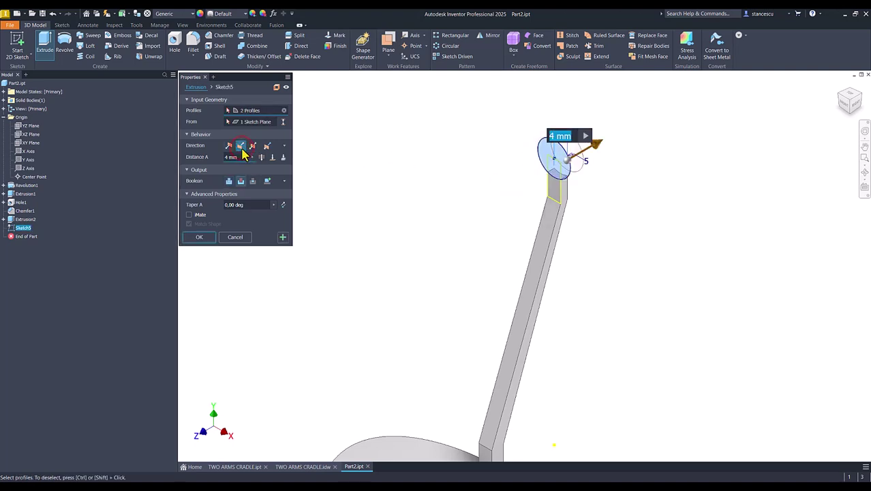
pyautogui.click(230, 182)
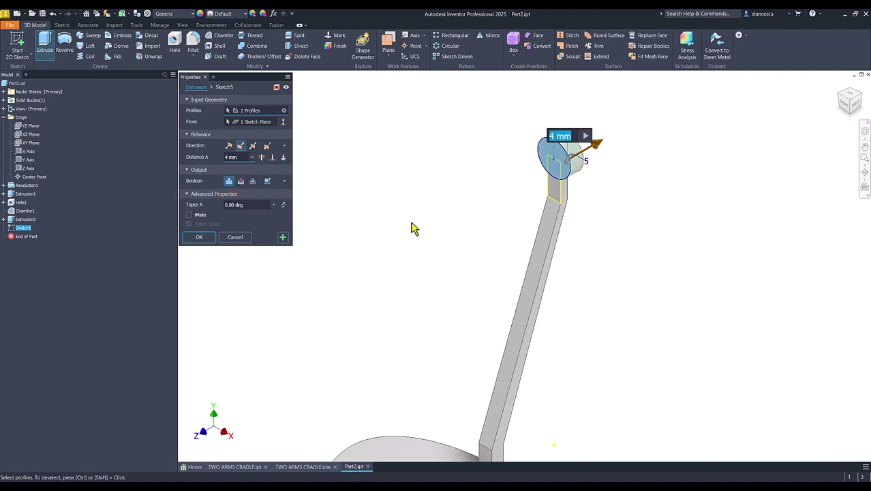
pyautogui.click(272, 158)
pyautogui.keyDown('shift'); pyautogui.moveTo(308, 208); pyautogui.dragTo(562, 227, button='middle'); pyautogui.keyUp('shift')
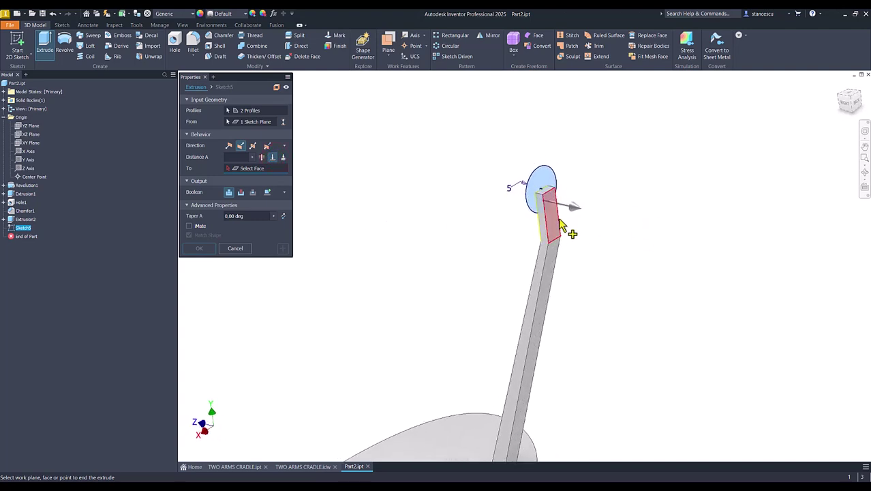
pyautogui.click(556, 221)
pyautogui.keyDown('shift'); pyautogui.moveTo(659, 213); pyautogui.dragTo(323, 234, button='middle'); pyautogui.keyUp('shift')
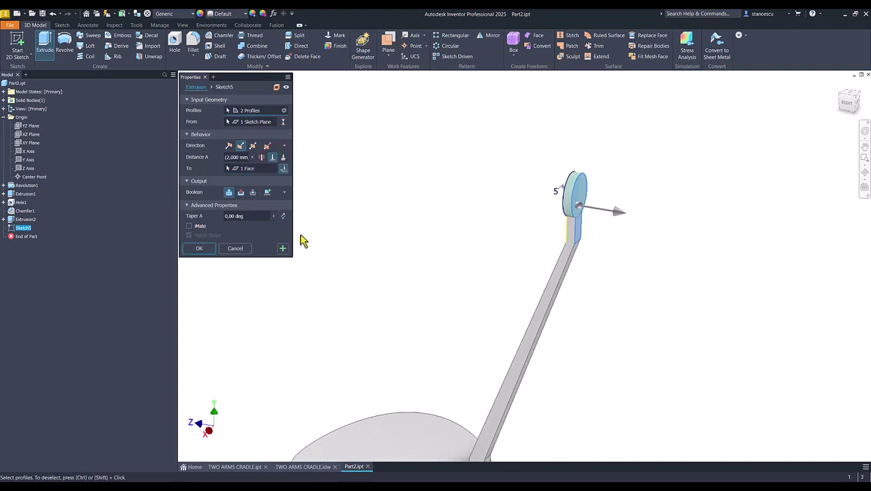
pyautogui.click(207, 250)
pyautogui.press('F6')
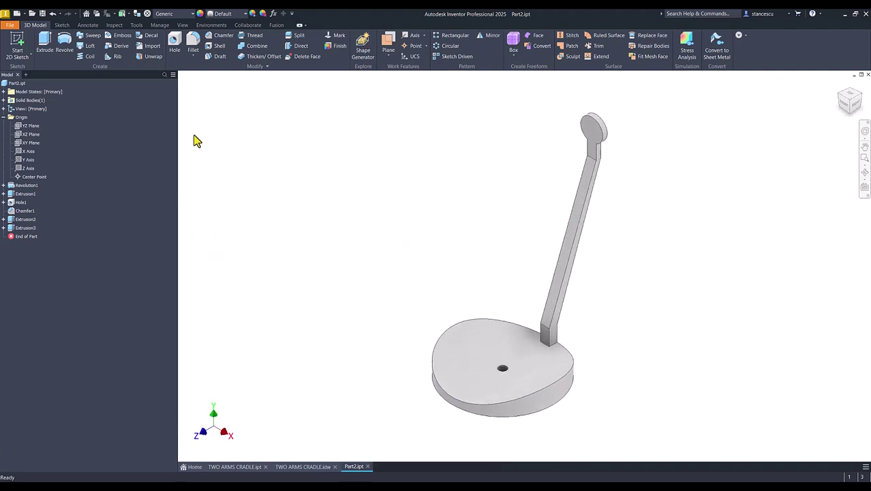
# Fillet the inner and outer edges of the arm's lower bend with a 4 mm radius
pyautogui.click(193, 45)
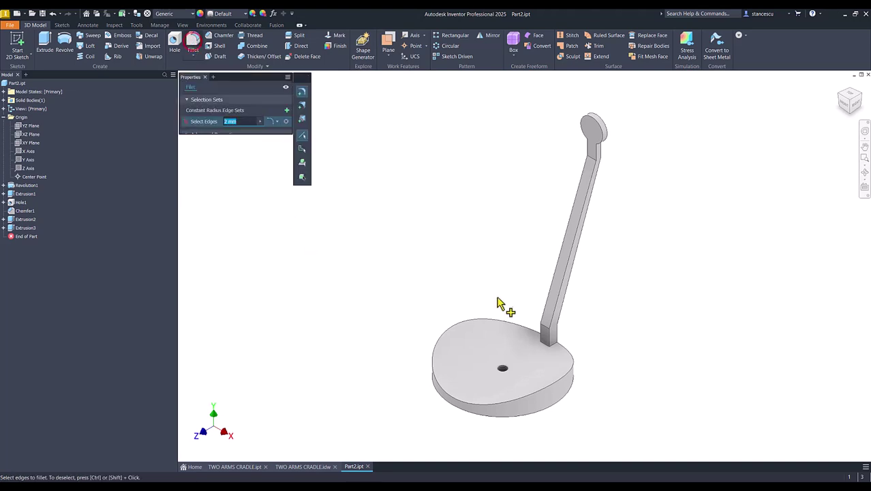
pyautogui.click(547, 332)
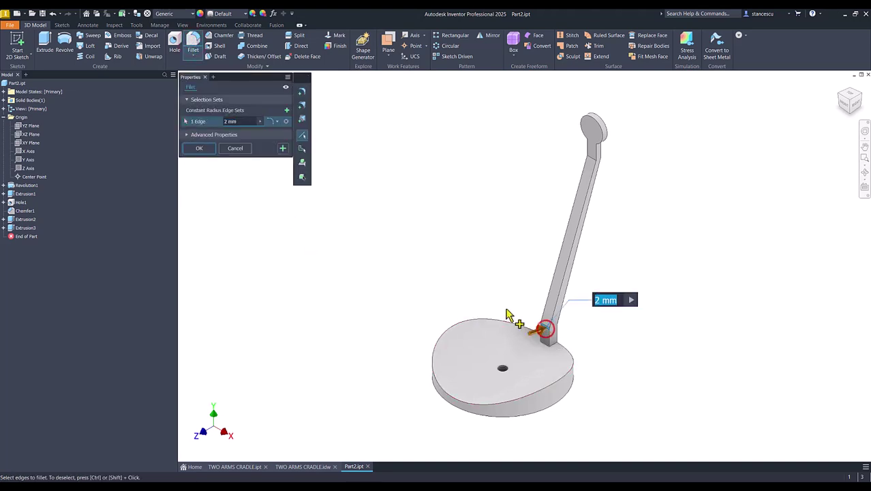
pyautogui.write('4')
pyautogui.keyDown('shift'); pyautogui.moveTo(626, 317); pyautogui.dragTo(585, 401, button='middle'); pyautogui.keyUp('shift')
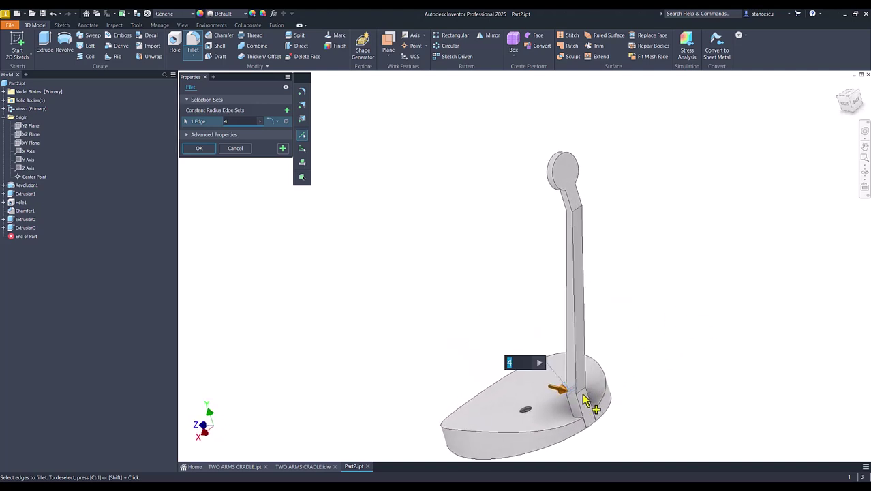
pyautogui.click(585, 401)
pyautogui.keyDown('shift'); pyautogui.moveTo(680, 341); pyautogui.dragTo(702, 261, button='middle'); pyautogui.keyUp('shift')
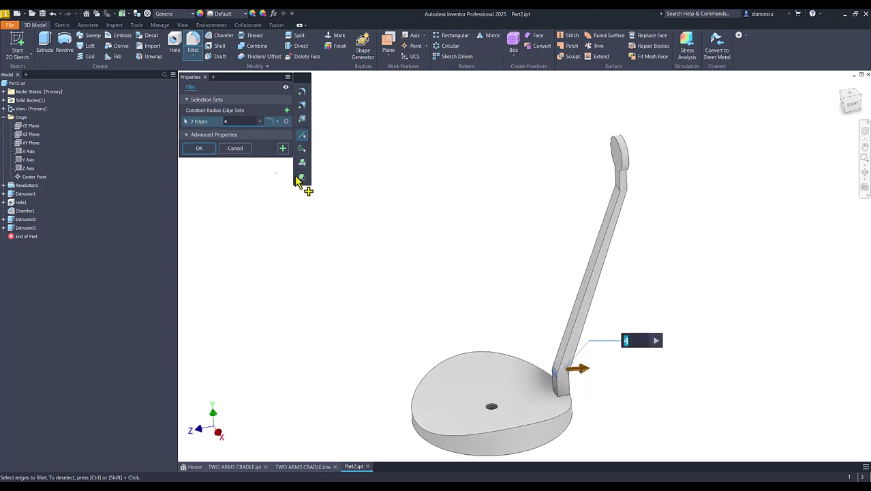
pyautogui.click(283, 149)
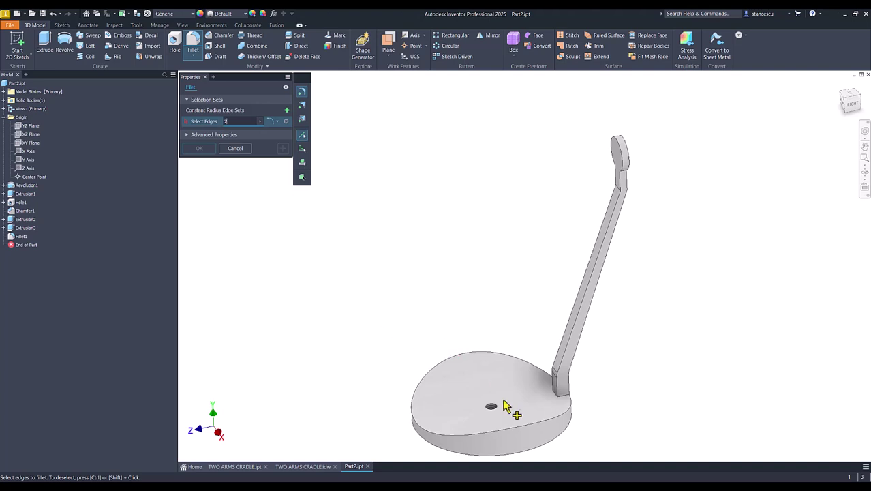
# Fillet the three edges where the arm meets the base's top face with a 2 mm radius, checking the drawing's fillet note
pyautogui.click(566, 400)
pyautogui.keyDown('shift'); pyautogui.moveTo(564, 399); pyautogui.dragTo(524, 393, button='middle'); pyautogui.keyUp('shift')
pyautogui.click(527, 397)
pyautogui.scroll(3, 538, 376)
pyautogui.keyDown('shift'); pyautogui.moveTo(563, 373); pyautogui.dragTo(470, 386, button='middle'); pyautogui.keyUp('shift')
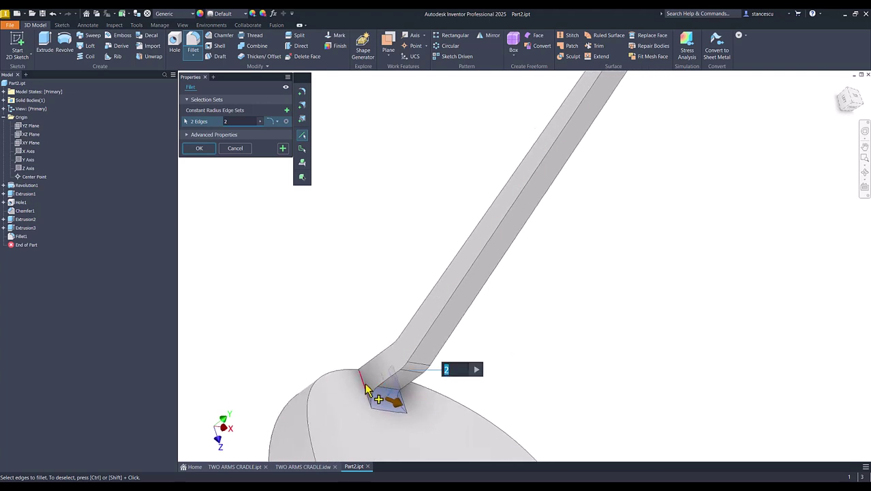
pyautogui.click(365, 384)
pyautogui.keyDown('shift'); pyautogui.moveTo(249, 379); pyautogui.dragTo(295, 356, button='middle'); pyautogui.keyUp('shift')
pyautogui.scroll(-2, 295, 356)
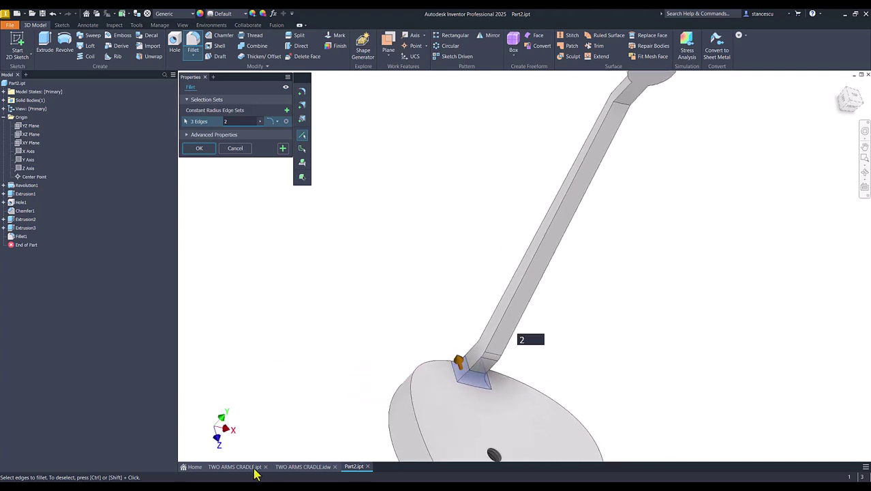
pyautogui.click(295, 467)
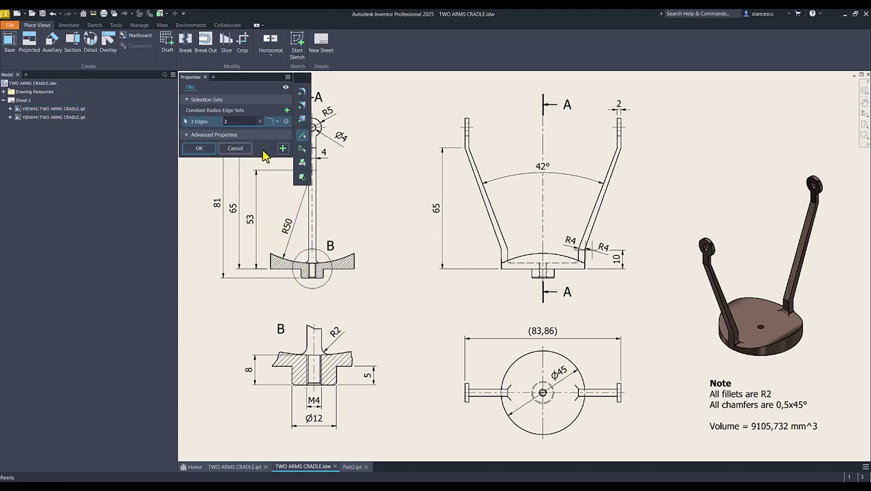
pyautogui.click(348, 466)
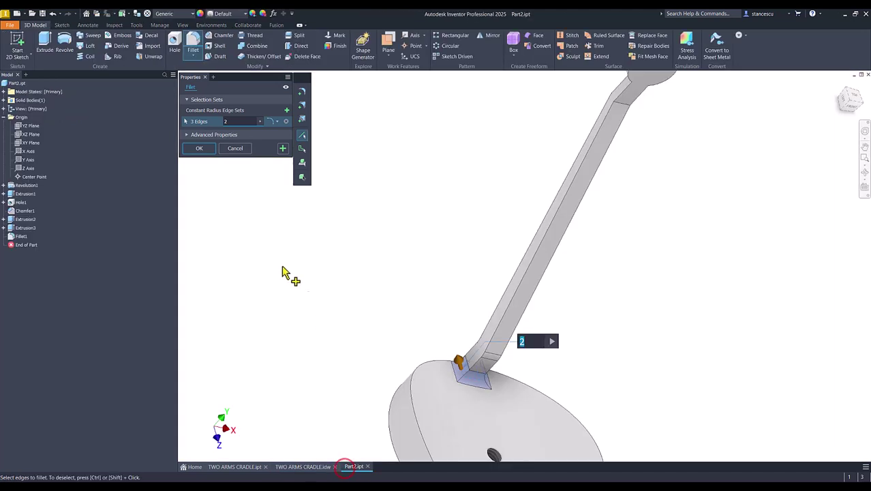
pyautogui.click(202, 150)
pyautogui.press('F6')
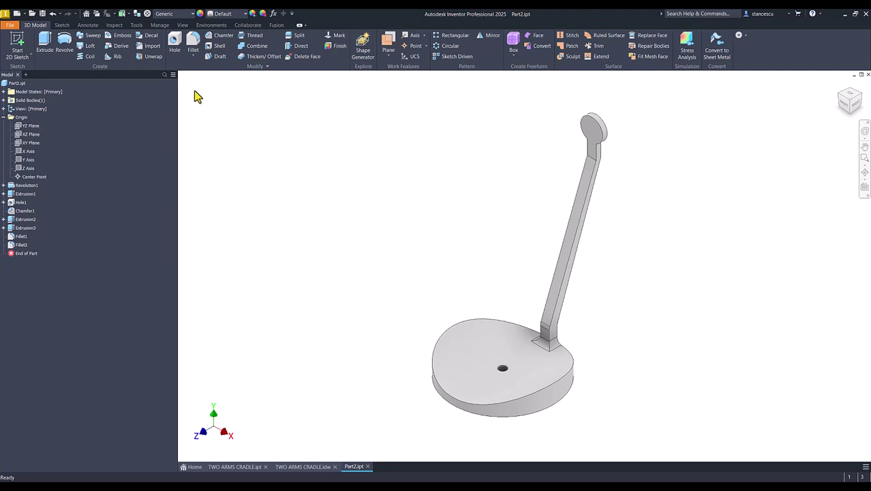
# Add a 4 mm diameter through hole concentric with the arm's round end
pyautogui.click(177, 42)
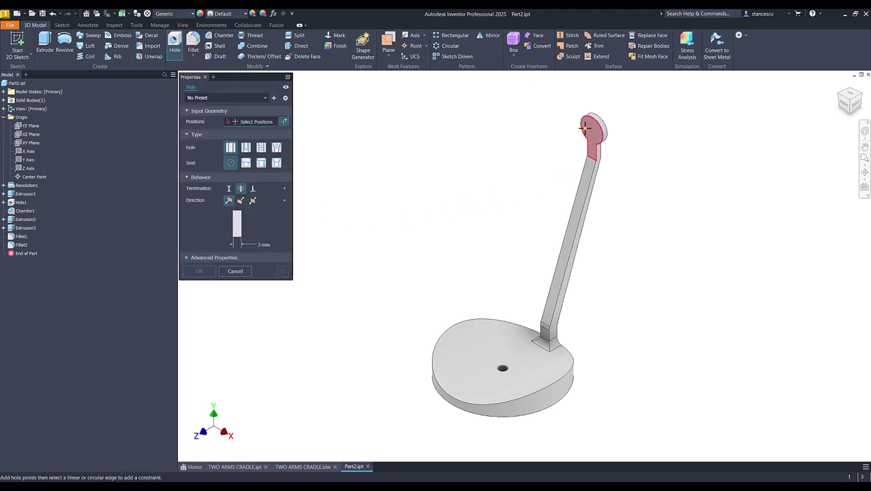
pyautogui.scroll(5, 585, 128)
pyautogui.click(572, 159)
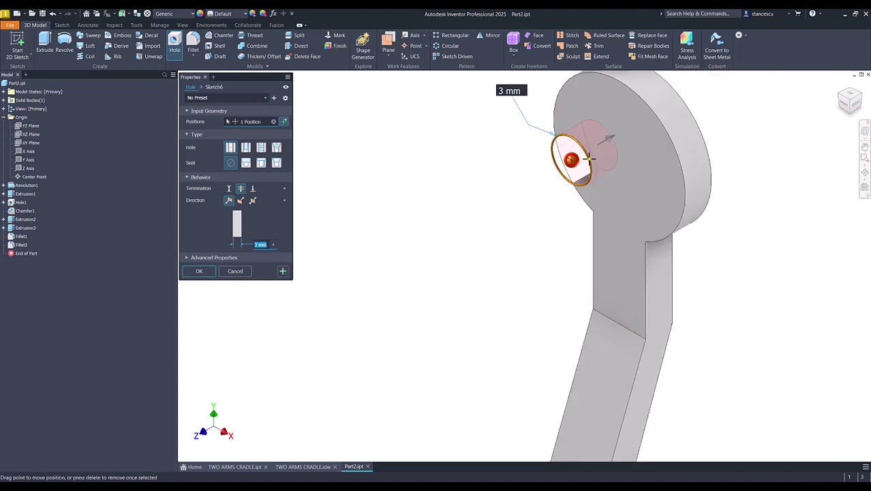
pyautogui.click(668, 138)
pyautogui.write('4')
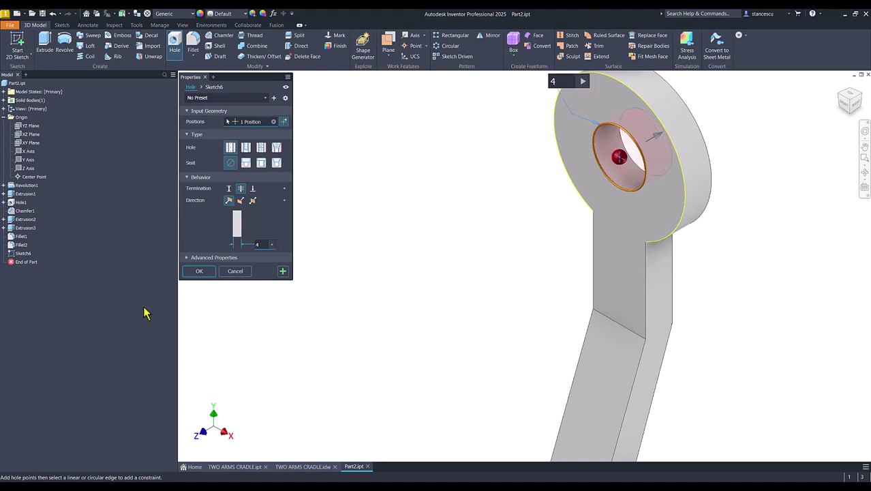
pyautogui.click(209, 271)
pyautogui.press('Home')
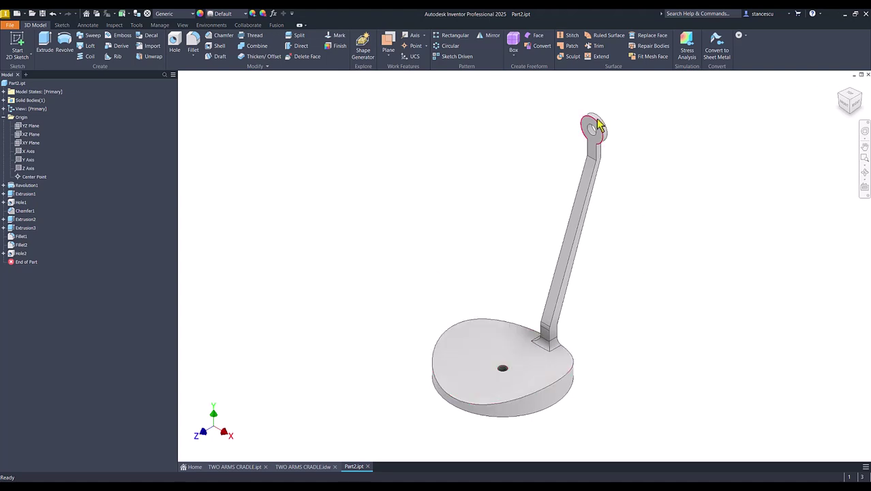
# Mirror the arm extrusion, its round end, both fillets and the tip hole about the XY Plane
pyautogui.click(488, 35)
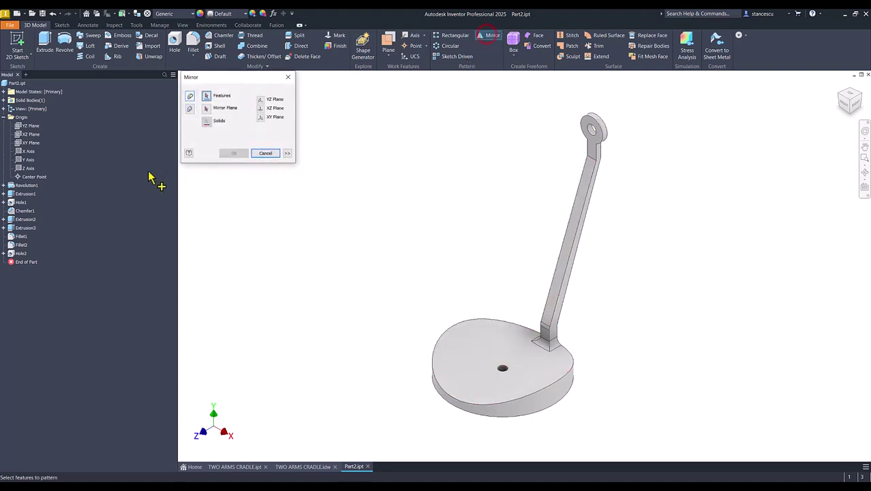
pyautogui.click(19, 254)
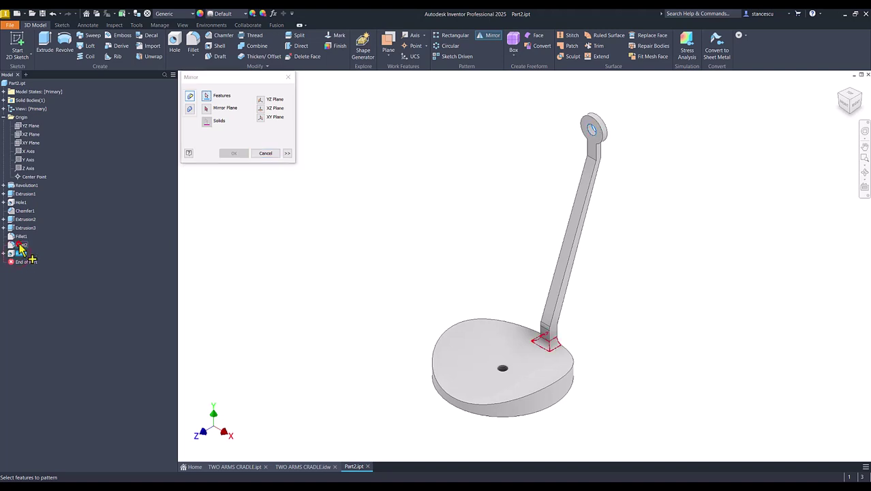
pyautogui.click(20, 239)
pyautogui.click(21, 228)
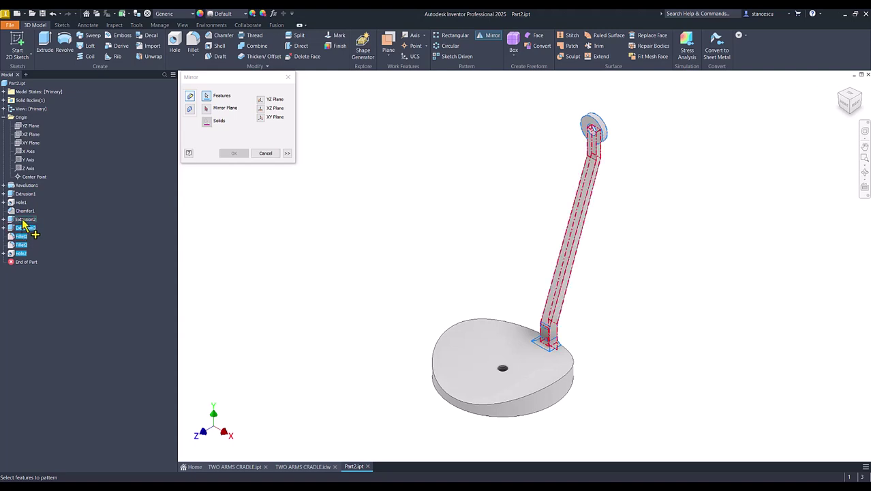
pyautogui.click(23, 221)
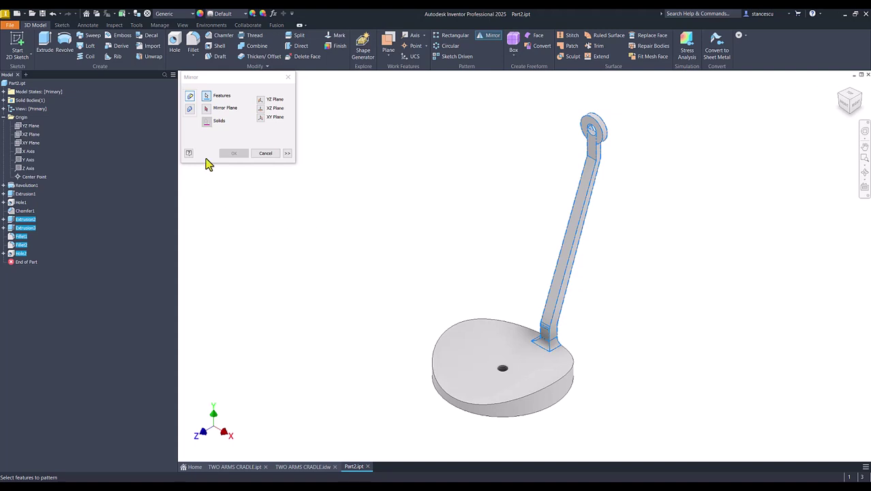
pyautogui.click(206, 108)
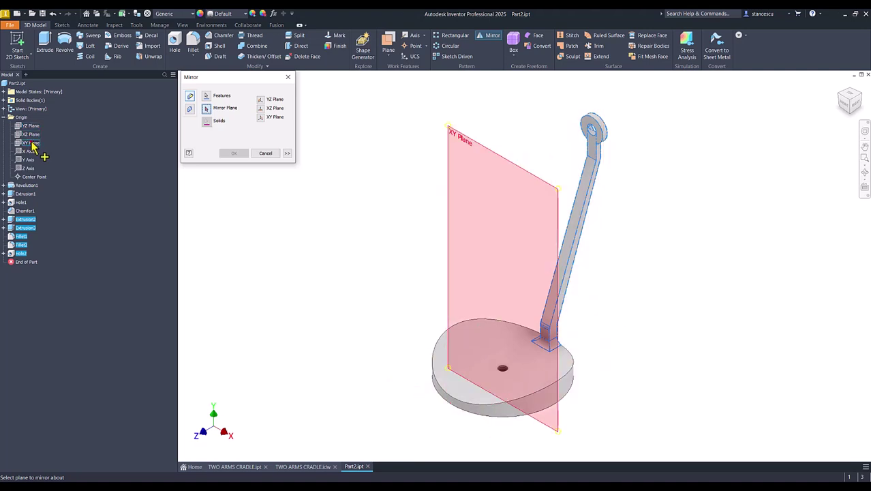
pyautogui.click(30, 143)
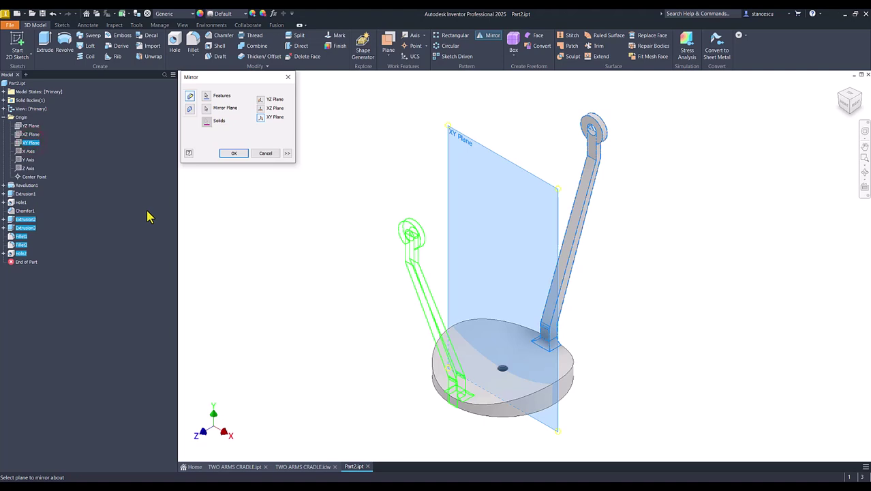
pyautogui.click(234, 153)
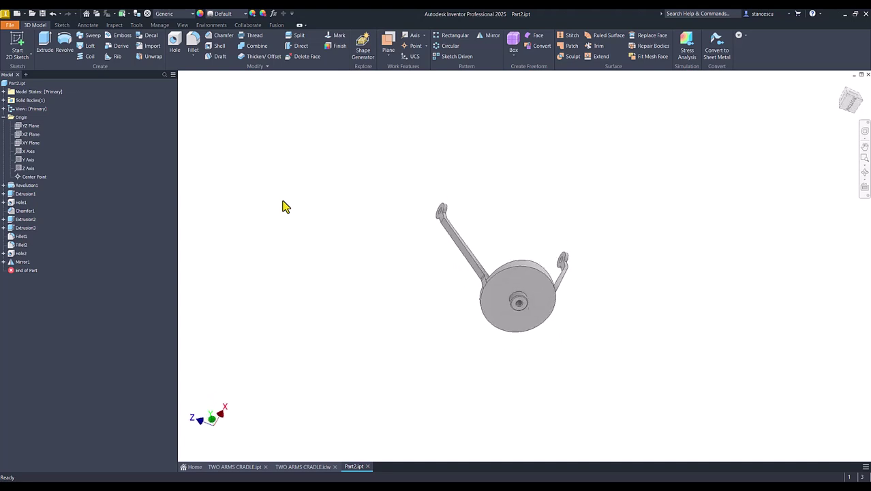
pyautogui.press('F6')
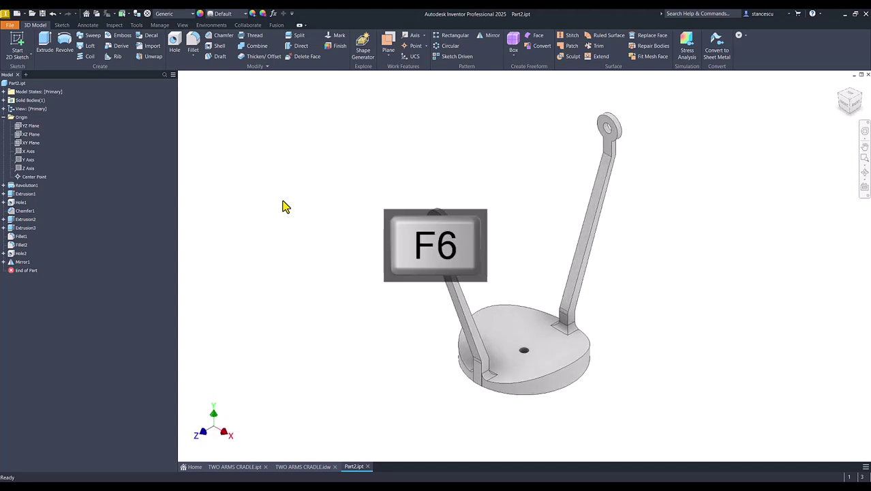
# Collapse the Origin folder, update the part's physical iProperties and examine its volume
pyautogui.click(4, 118)
pyautogui.click(253, 141)
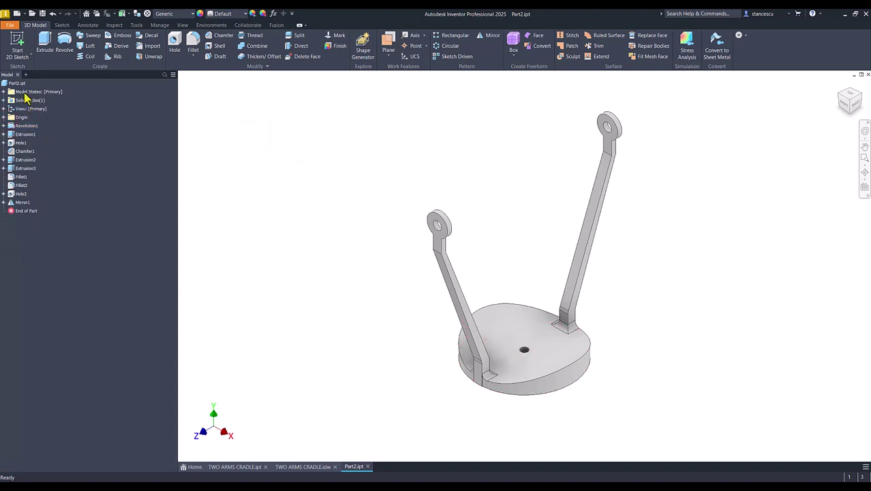
pyautogui.rightClick(15, 83)
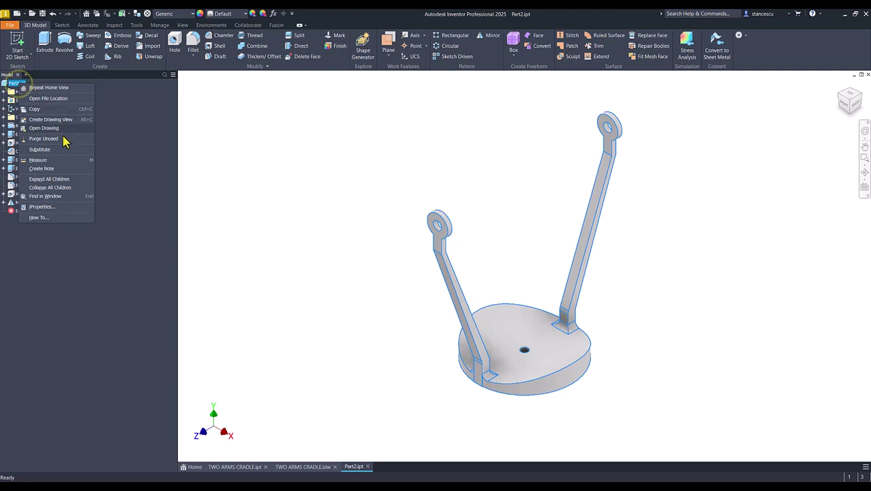
pyautogui.click(47, 206)
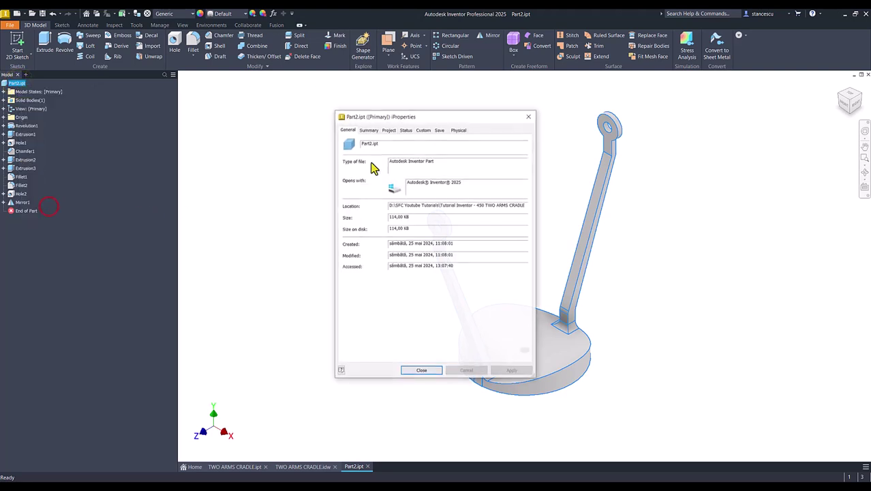
pyautogui.click(458, 129)
pyautogui.click(508, 149)
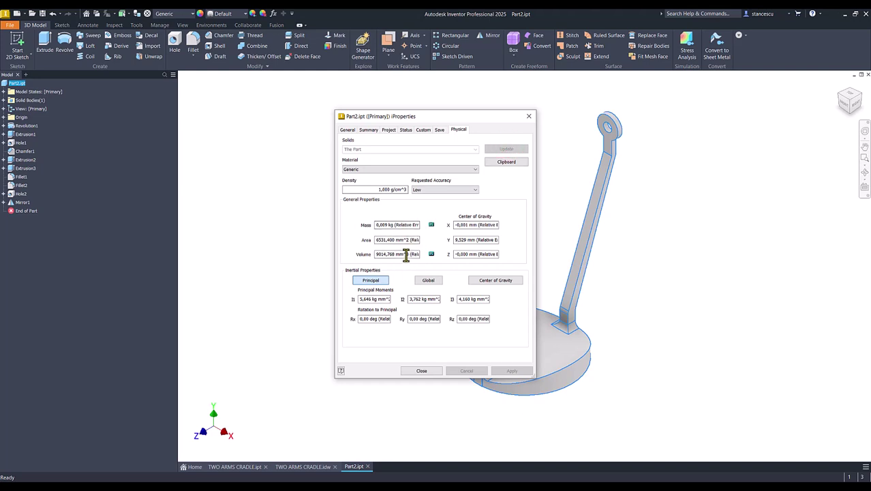
pyautogui.moveTo(408, 254); pyautogui.dragTo(375, 254)
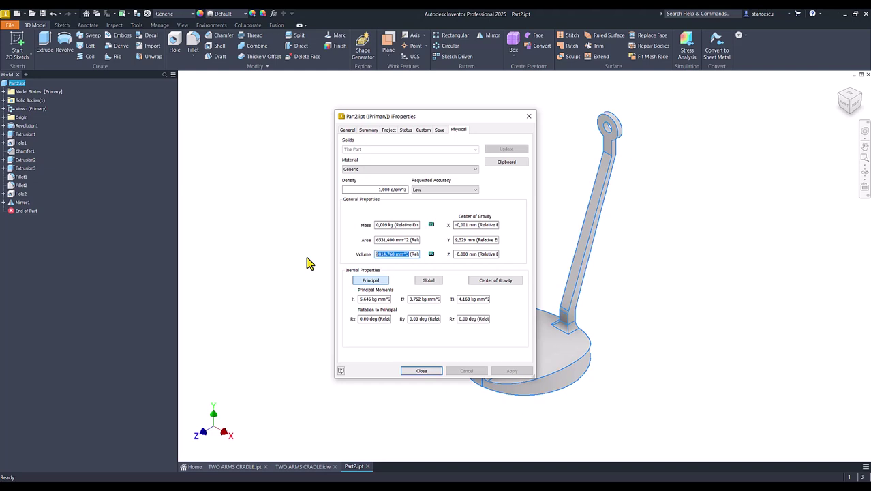
# Copy the volume value from the part's iProperties and switch to the TWO ARMS CRADLE.idw drawing
pyautogui.hotkey('ctrl', 'c')
pyautogui.click(416, 371)
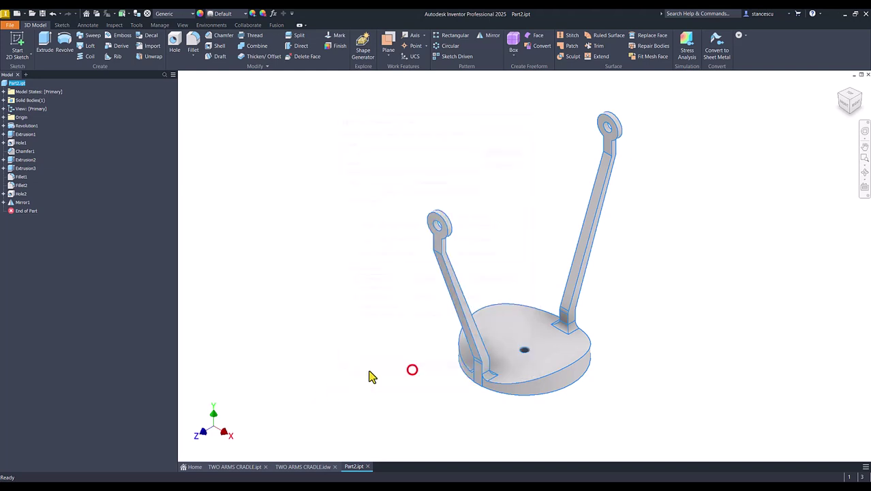
pyautogui.click(313, 466)
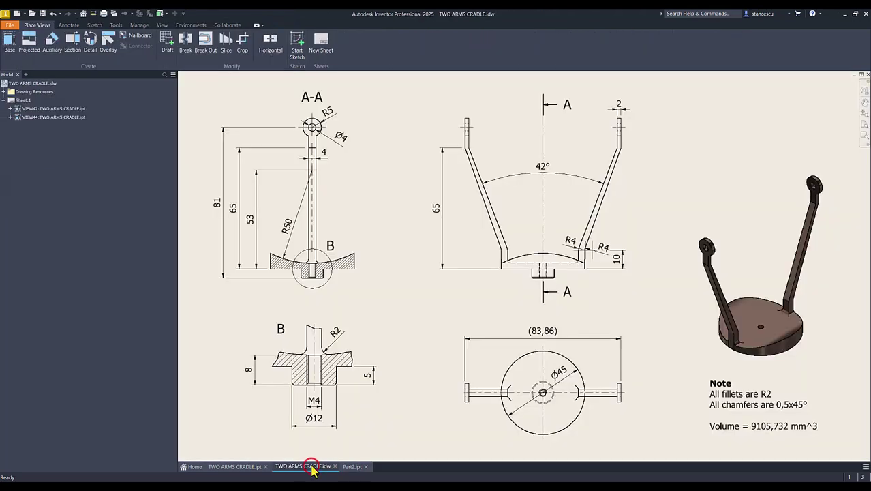
# Replace the volume value in the drawing's note with the copied 9014,768 mm^3
pyautogui.click(726, 424)
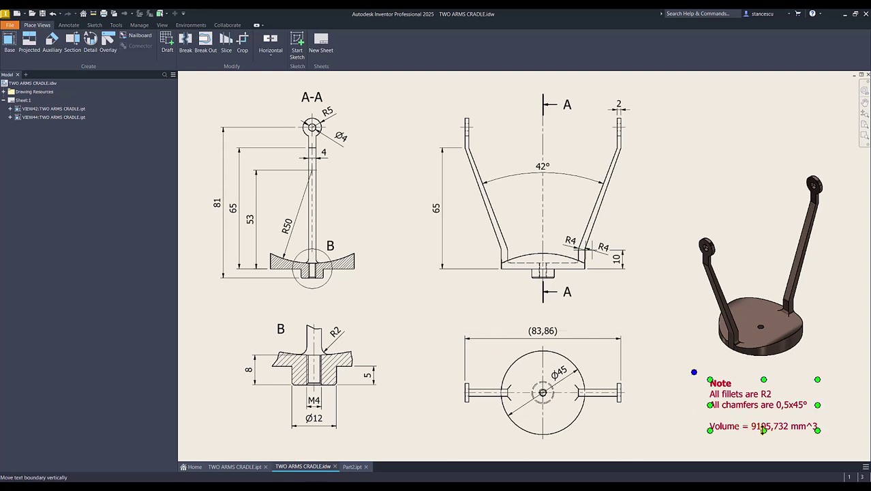
pyautogui.doubleClick(780, 427)
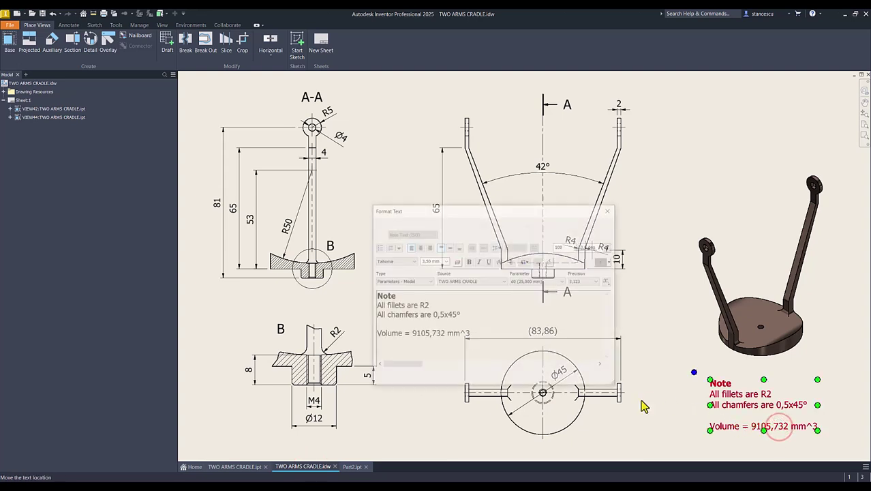
pyautogui.click(446, 302)
pyautogui.press('Return')
pyautogui.hotkey('ctrl', 'v')
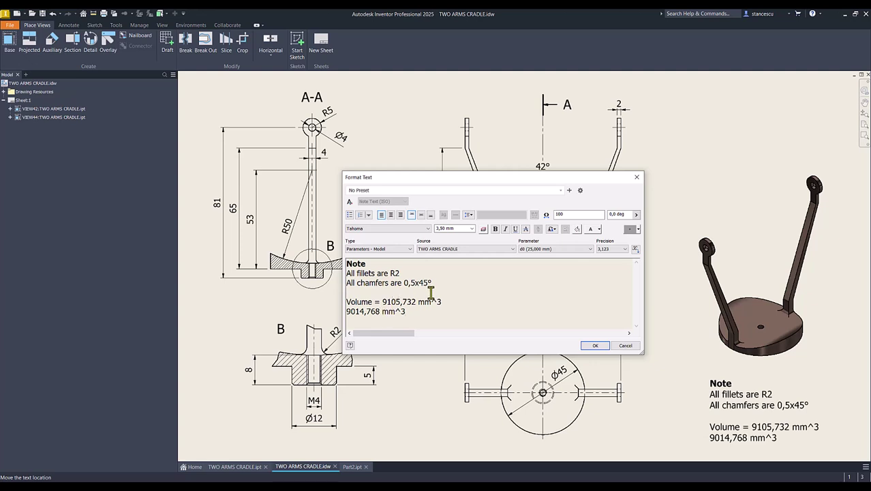
pyautogui.click(382, 302)
pyautogui.hotkey('shift', 'End')
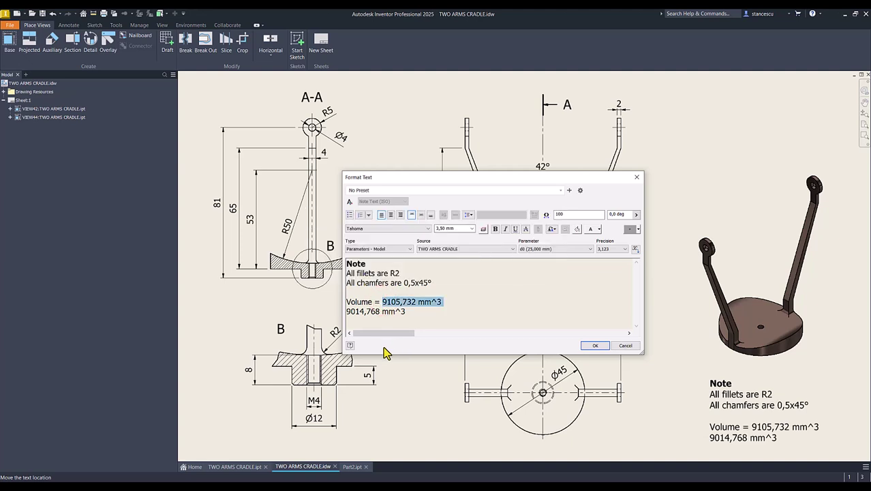
pyautogui.press('Delete')
pyautogui.press('Delete')
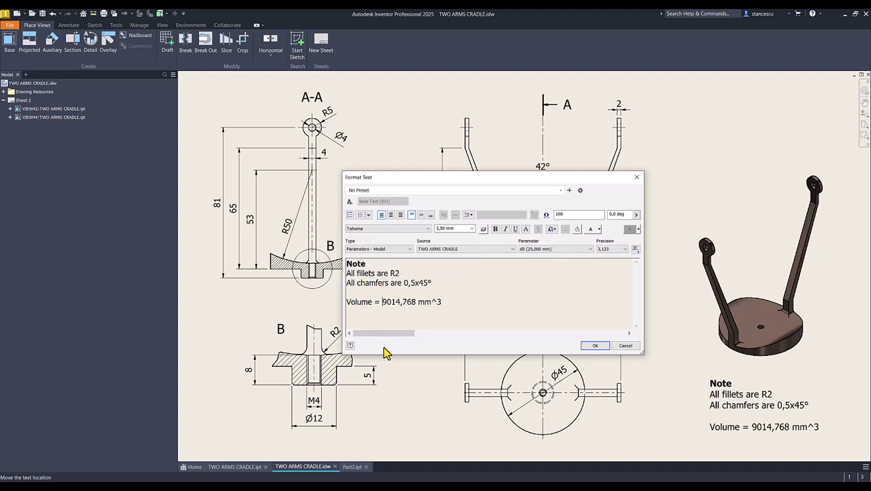
pyautogui.click(596, 346)
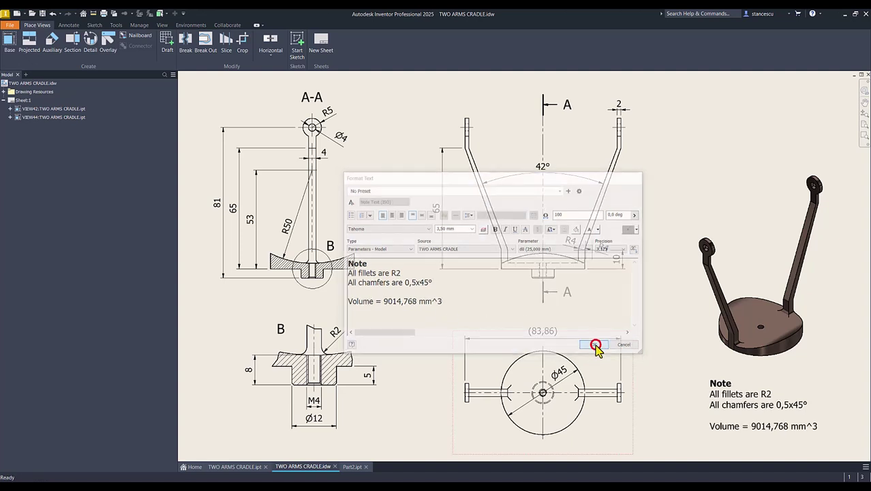
pyautogui.click(430, 399)
pyautogui.click(386, 433)
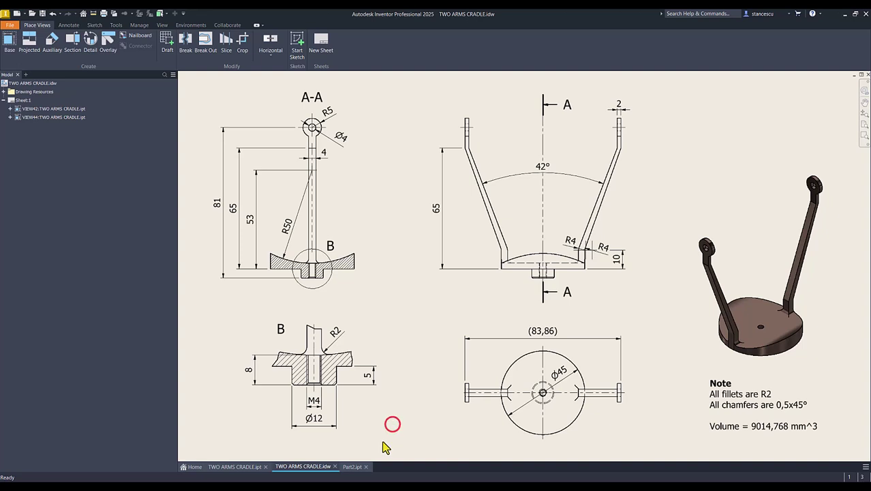
# Return to Part2.ipt and set the part's material to Steel, Carbon
pyautogui.click(354, 467)
pyautogui.click(370, 263)
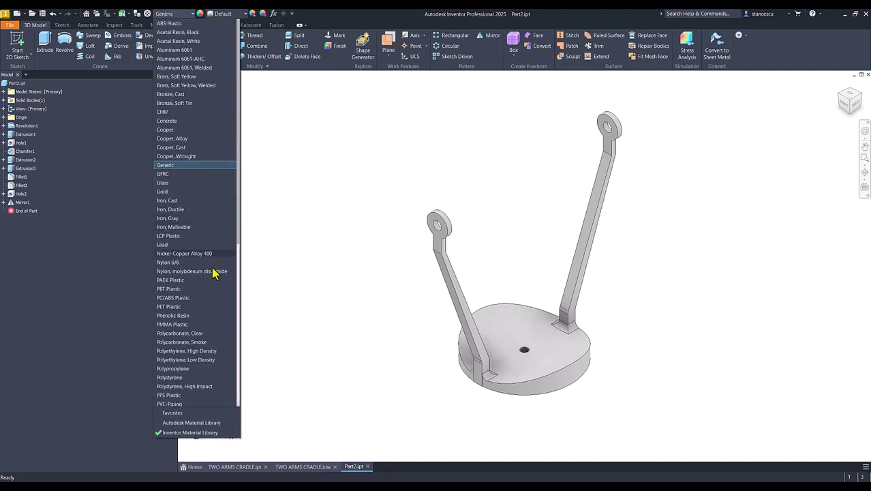
pyautogui.scroll(-5, 217, 286)
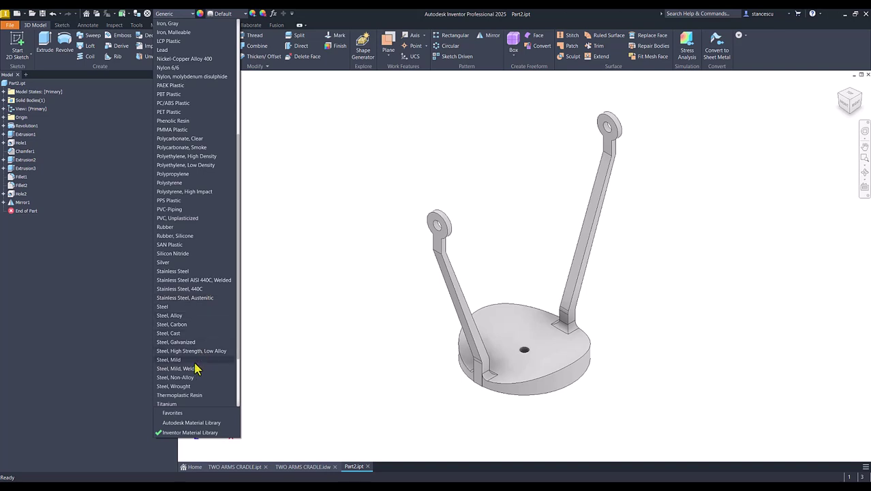
pyautogui.click(179, 325)
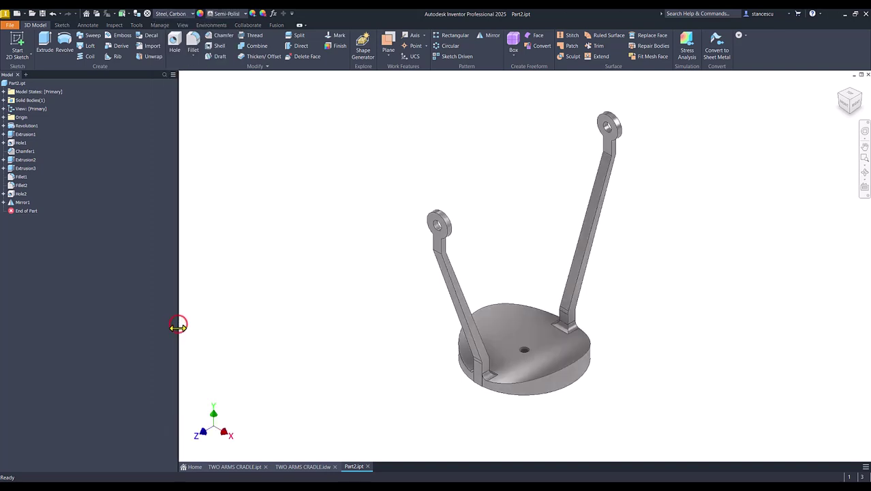
# Set the whole part's appearance to Gunmetal - Antique Polished
pyautogui.click(233, 15)
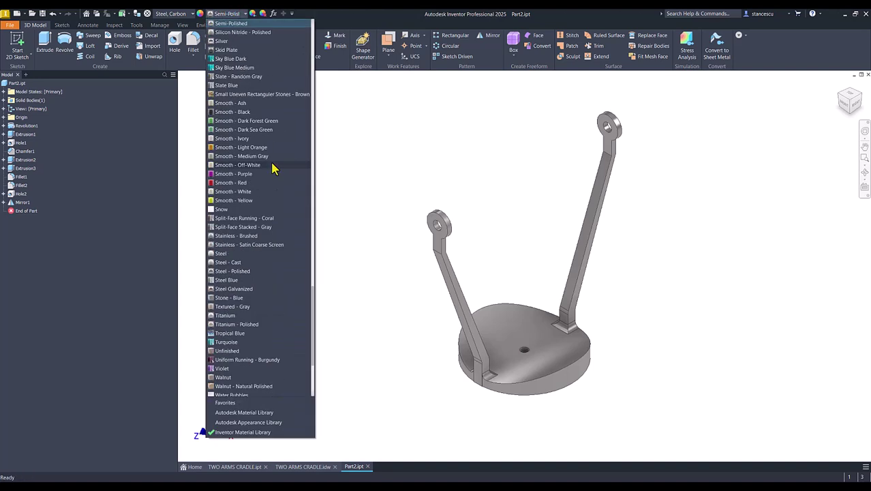
pyautogui.scroll(15, 254, 204)
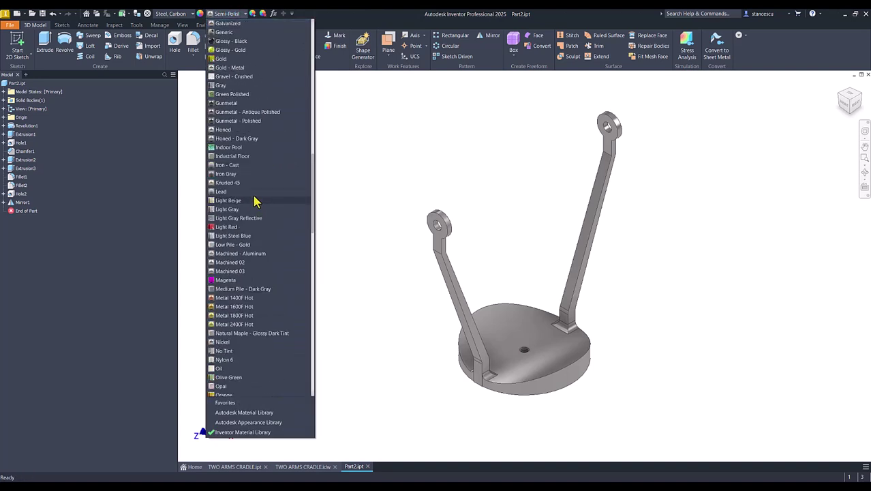
pyautogui.click(249, 112)
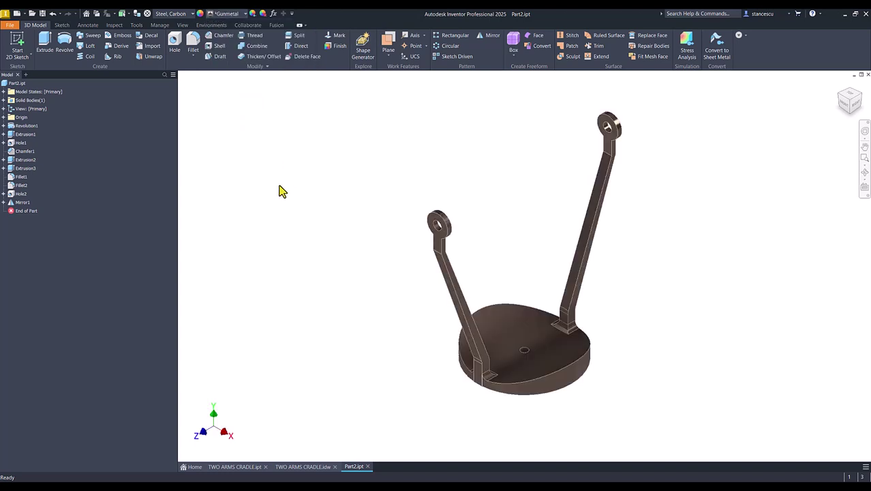
# Apply the Titanium - Polished appearance to the base's flat underside and the boss's cylindrical face, and restore the home view
pyautogui.keyDown('shift'); pyautogui.moveTo(342, 355); pyautogui.dragTo(486, 339, button='middle'); pyautogui.keyUp('shift')
pyautogui.click(489, 334)
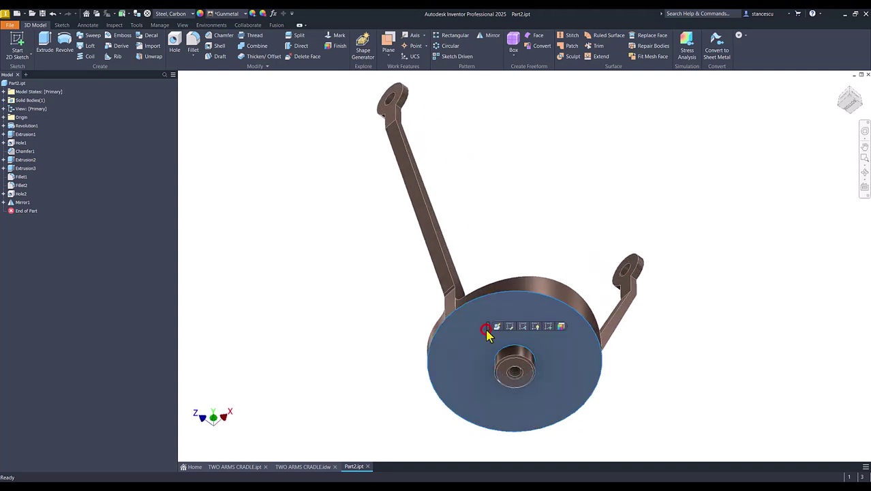
pyautogui.keyDown('ctrl'); pyautogui.click(513, 357); pyautogui.keyUp('ctrl')
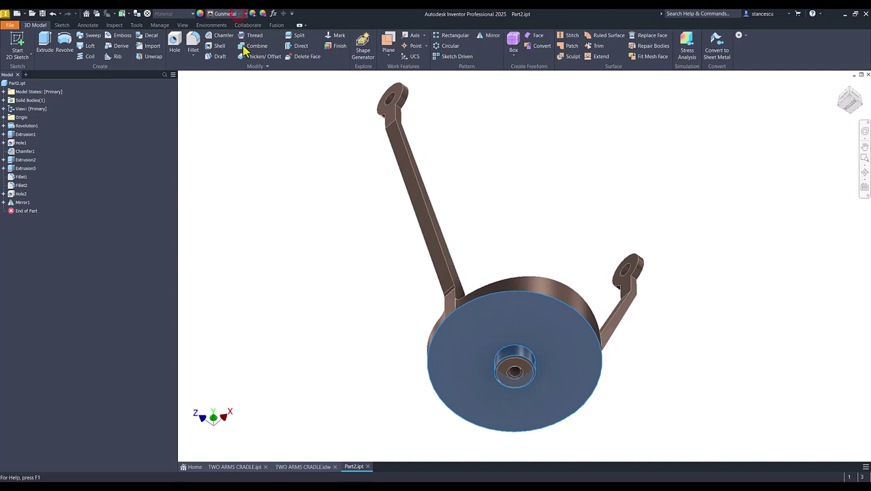
pyautogui.click(238, 14)
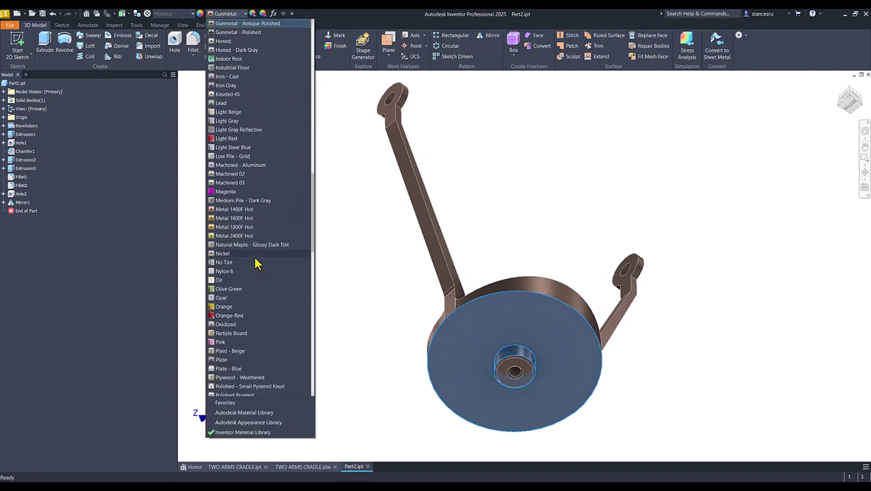
pyautogui.scroll(-20, 256, 265)
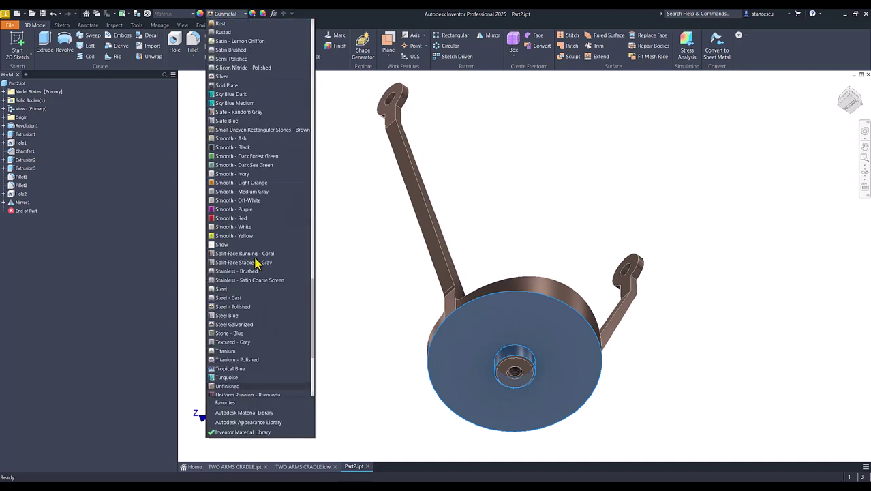
pyautogui.click(244, 360)
pyautogui.keyDown('shift'); pyautogui.moveTo(335, 331); pyautogui.dragTo(315, 335, button='middle'); pyautogui.keyUp('shift')
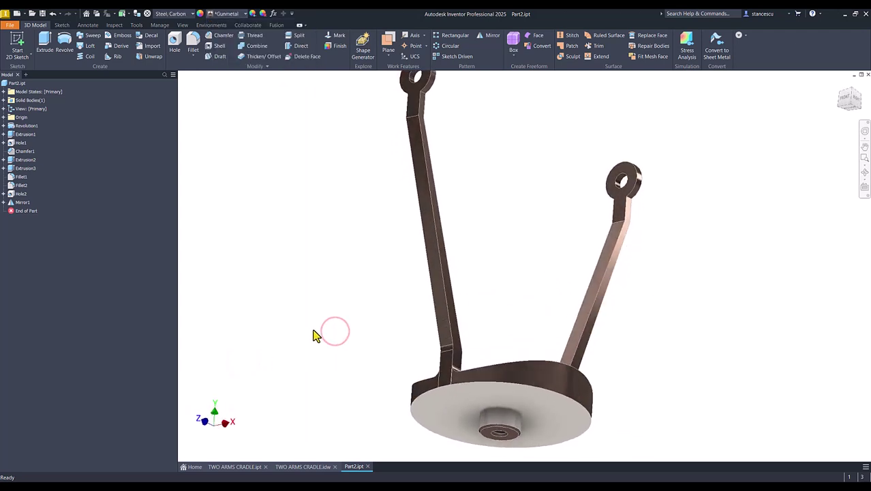
pyautogui.press('F6')
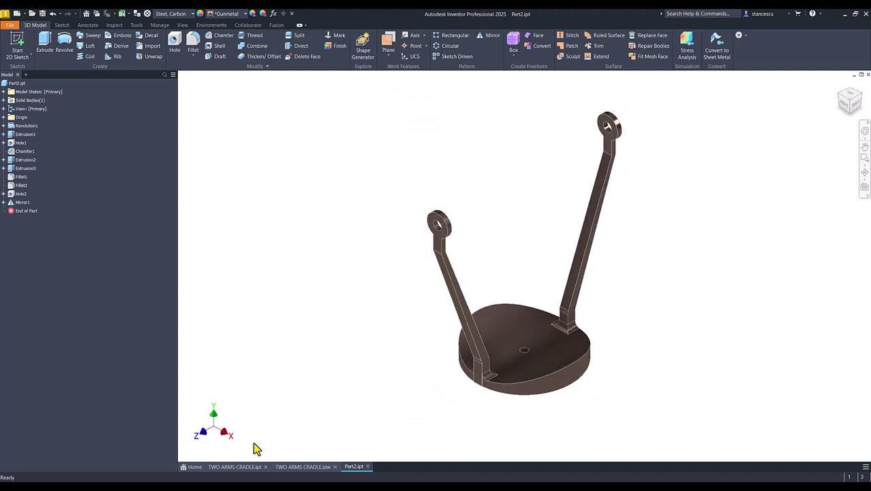
# Compare the appearance of Part2.ipt with the reference model TWO ARMS CRADLE.ipt
pyautogui.click(238, 467)
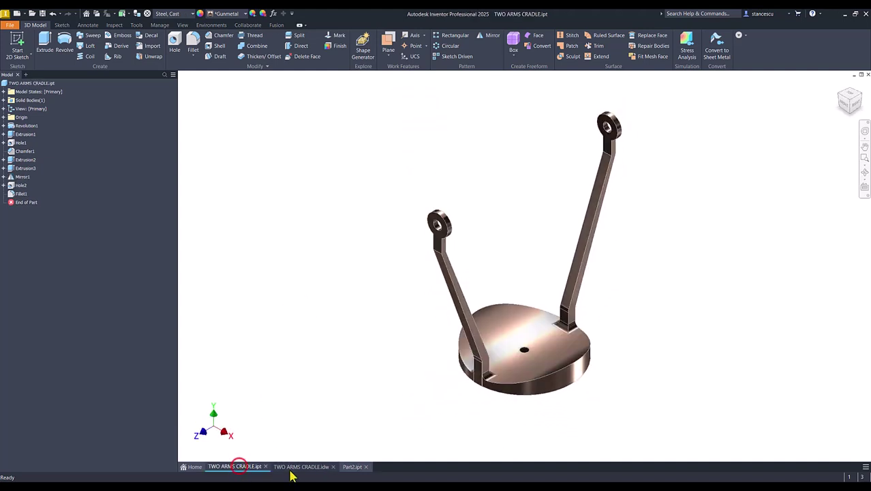
pyautogui.click(346, 468)
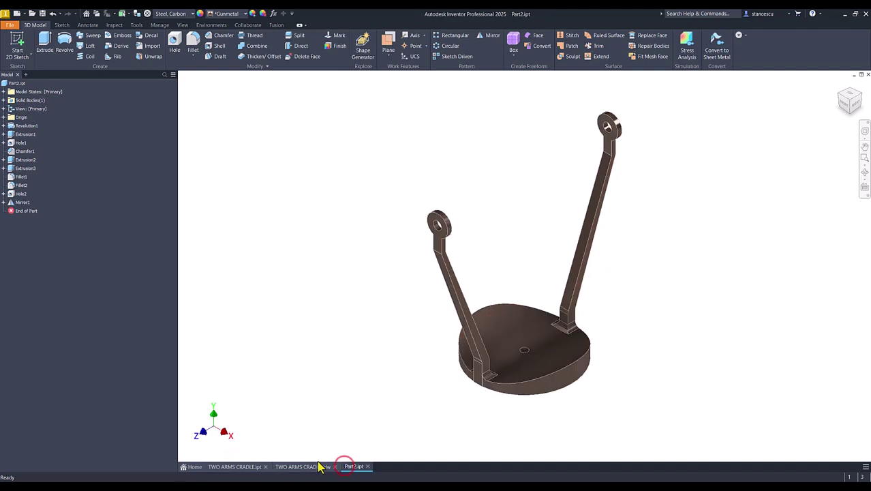
pyautogui.click(247, 467)
pyautogui.click(353, 468)
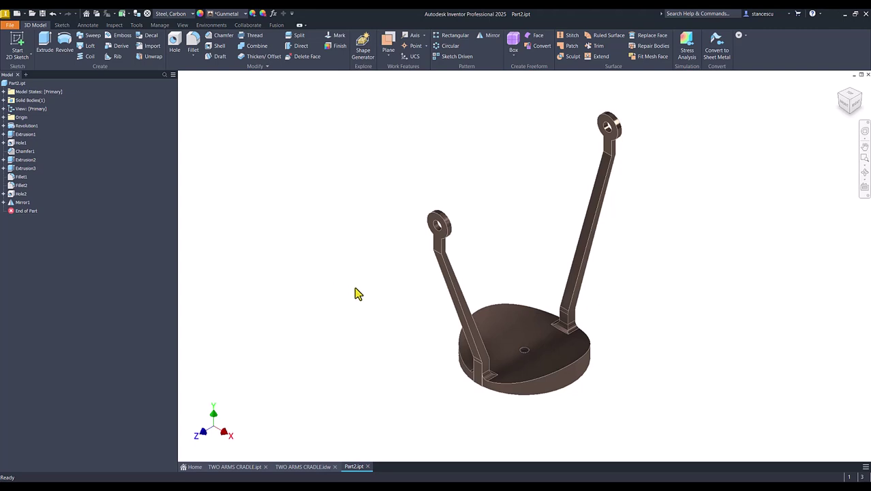
# Change the view's lighting style to Two Lights
pyautogui.moveTo(386, 310); pyautogui.dragTo(617, 304, button='middle')
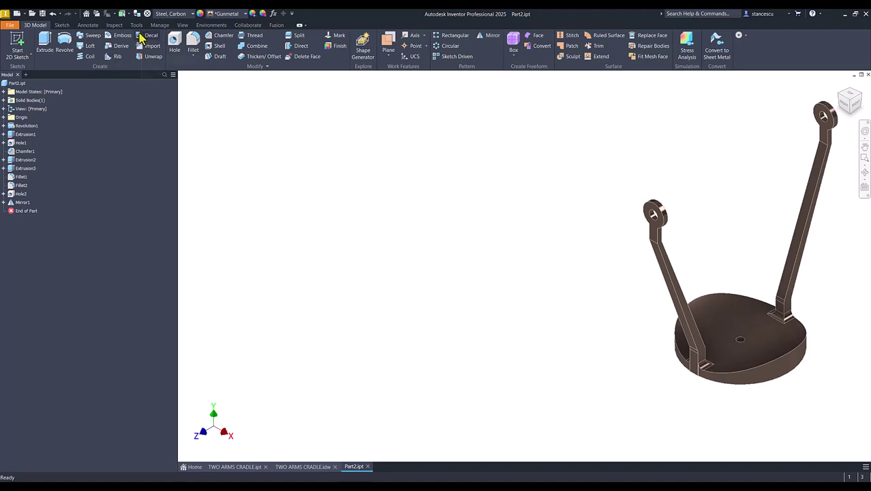
pyautogui.click(183, 26)
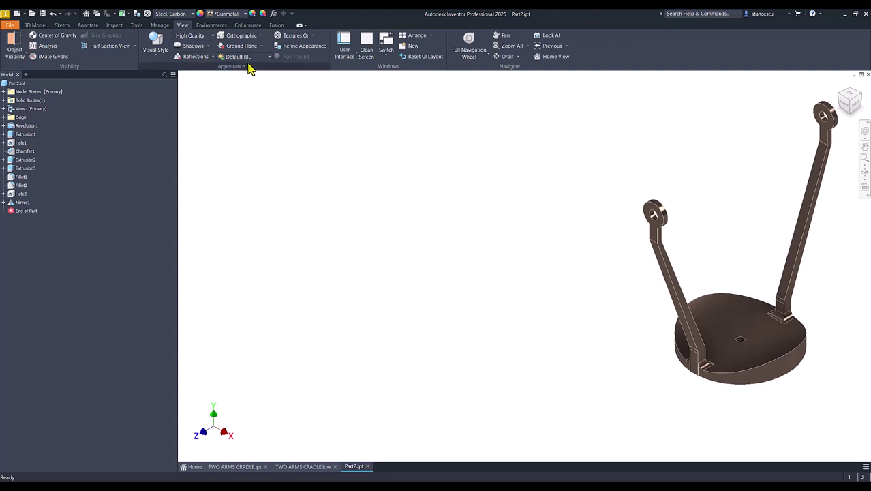
pyautogui.click(253, 60)
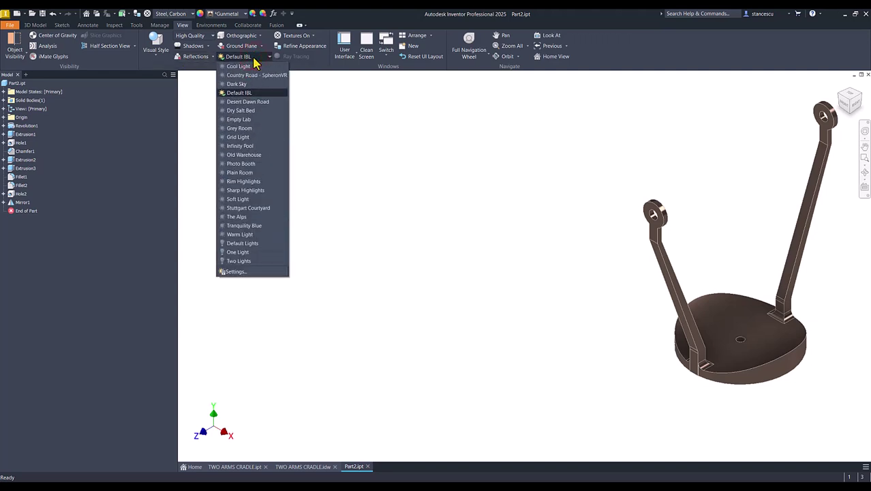
pyautogui.click(243, 262)
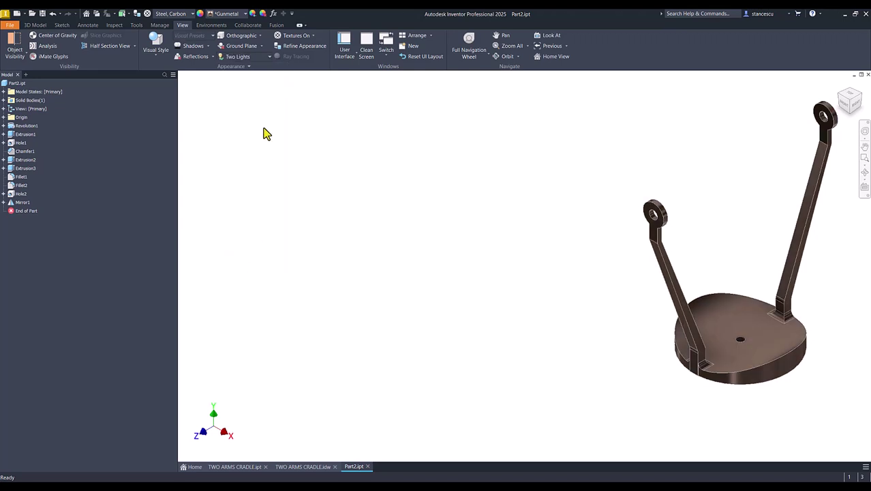
# In the Two Lights style settings, lower Light1's vertical position to about mid-range and shift its horizontal position far to the right
pyautogui.click(269, 58)
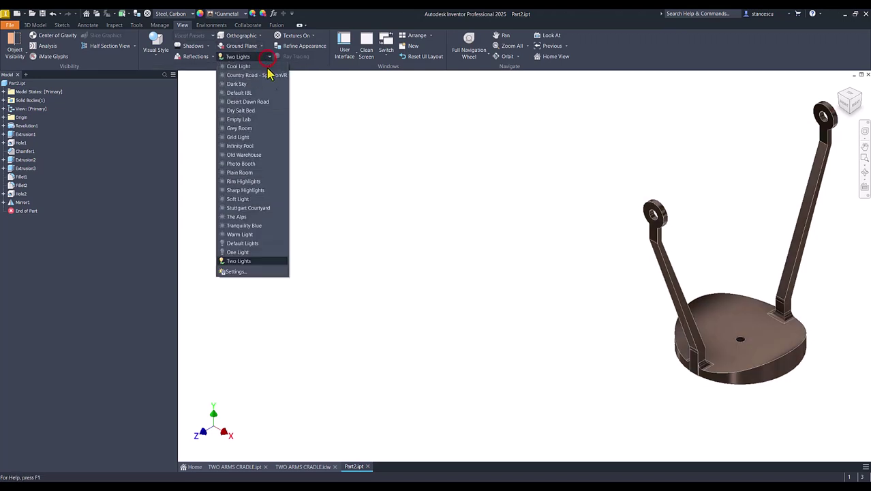
pyautogui.click(240, 272)
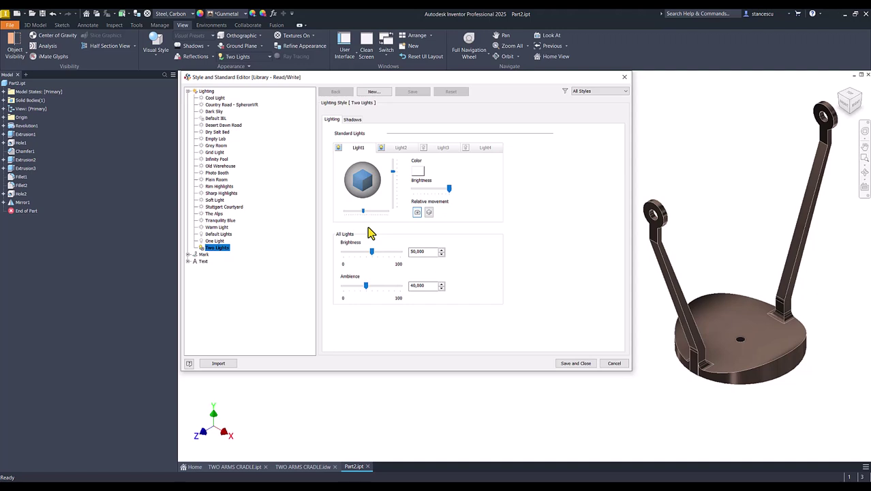
pyautogui.moveTo(393, 173)
pyautogui.moveTo(394, 174)
pyautogui.mouseDown()
pyautogui.moveTo(393, 198)
pyautogui.moveTo(396, 189)
pyautogui.mouseUp()
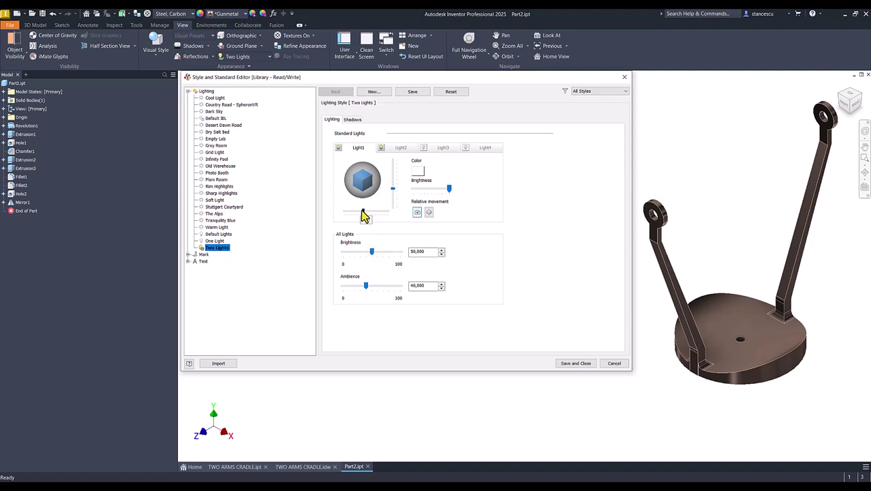
pyautogui.moveTo(363, 213); pyautogui.dragTo(383, 217)
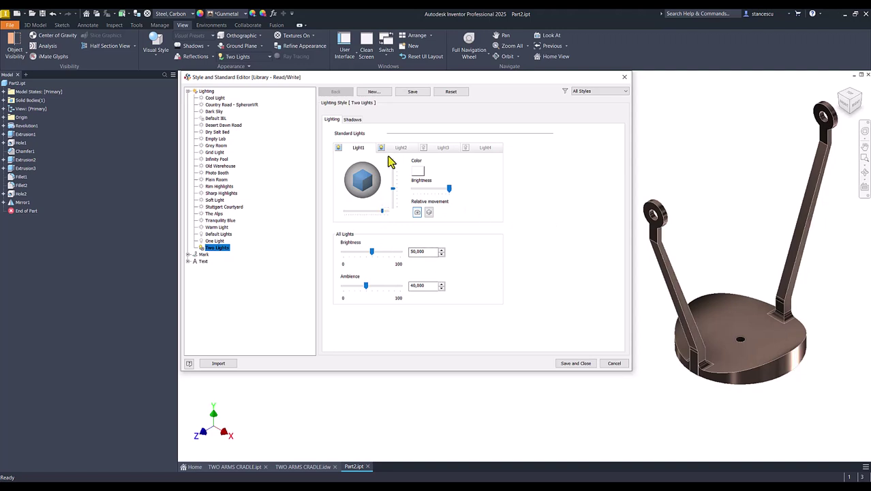
# Set the colour of Light2 in the Two Lights style to white
pyautogui.click(408, 149)
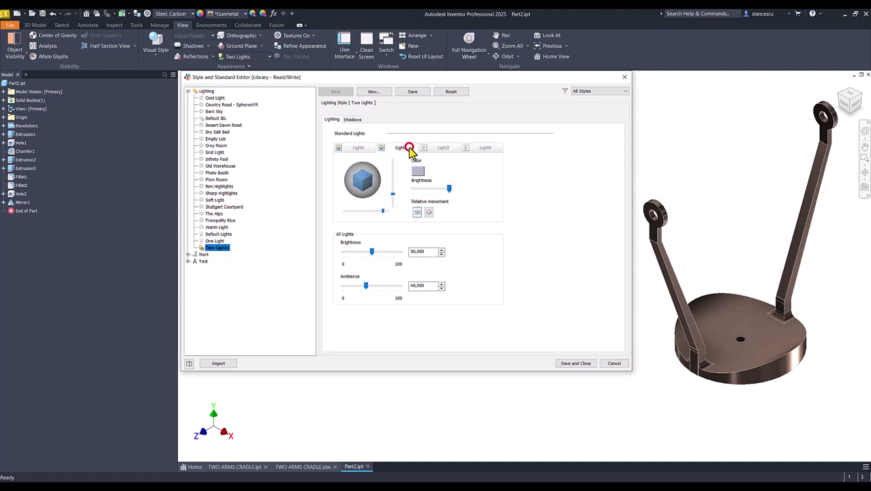
pyautogui.click(418, 173)
pyautogui.click(441, 228)
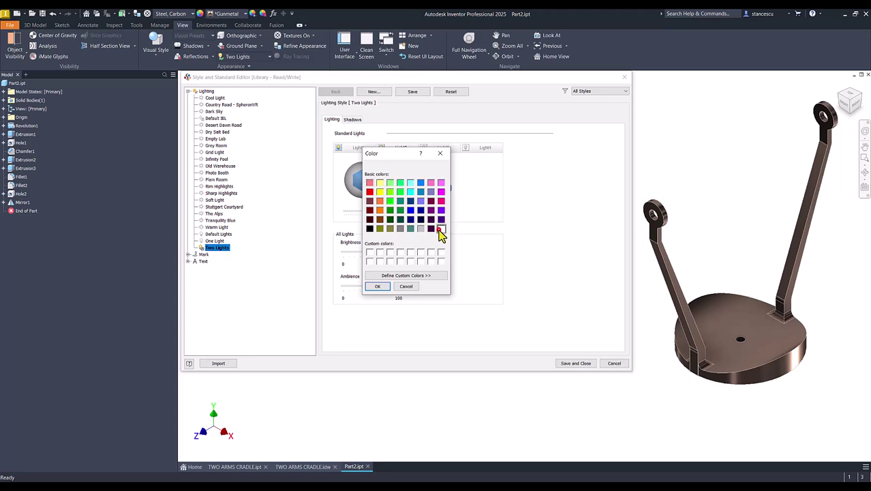
pyautogui.click(378, 287)
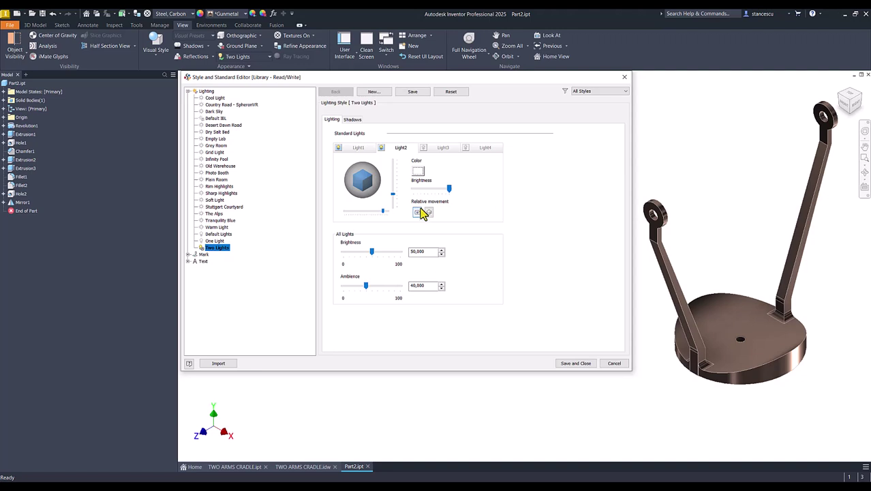
# Raise Light2's vertical position to its maximum, centre its horizontal position, and save the Two Lights style
pyautogui.moveTo(393, 196); pyautogui.dragTo(397, 162)
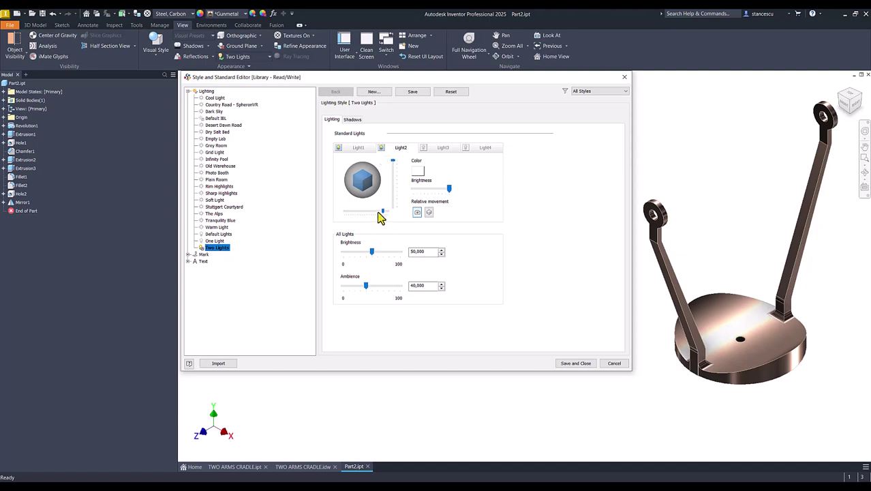
pyautogui.moveTo(386, 215); pyautogui.dragTo(363, 220)
pyautogui.click(577, 363)
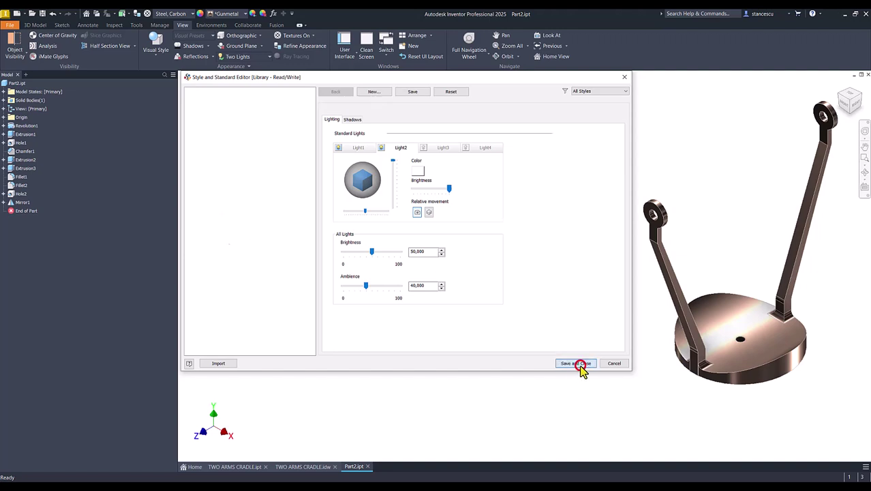
# Compare the lighting of Part2.ipt in the home view with that of TWO ARMS CRADLE.ipt, ending on Part2.ipt
pyautogui.press('Num_Lock')
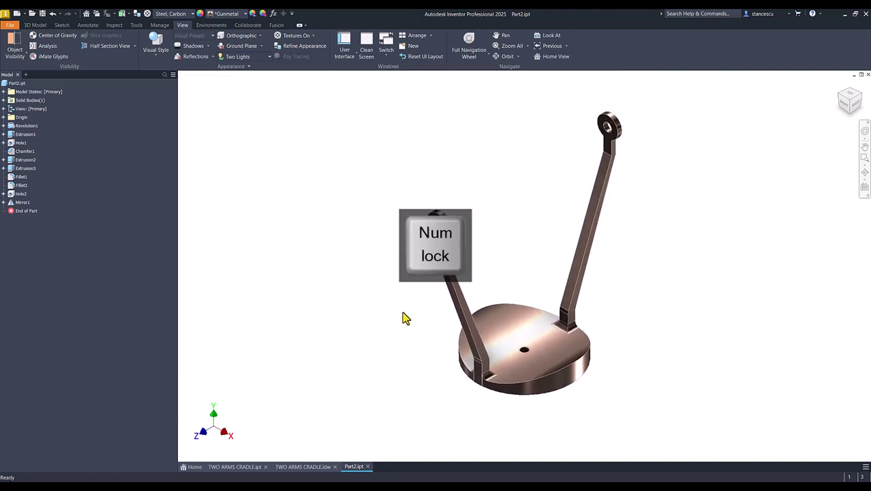
pyautogui.press('F6')
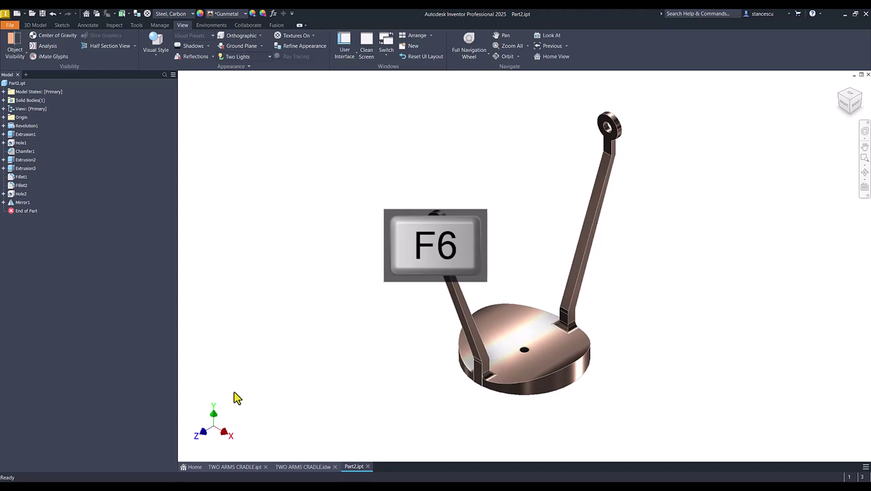
pyautogui.click(243, 467)
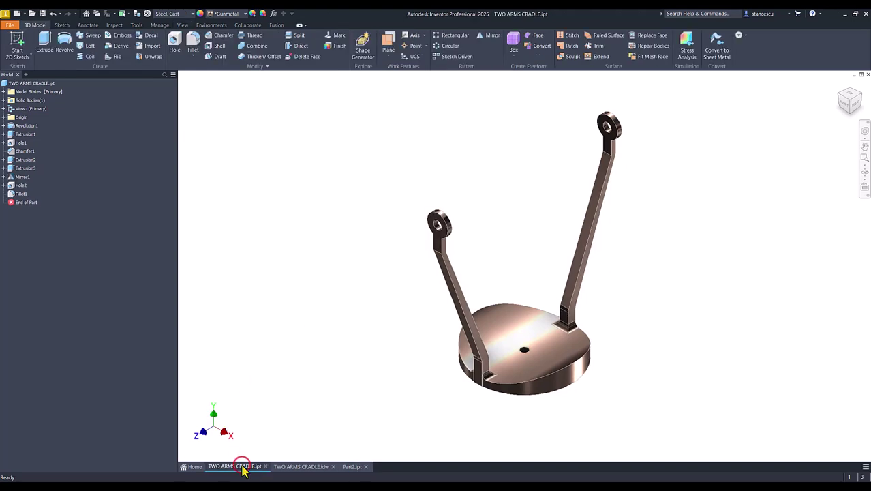
pyautogui.click(353, 468)
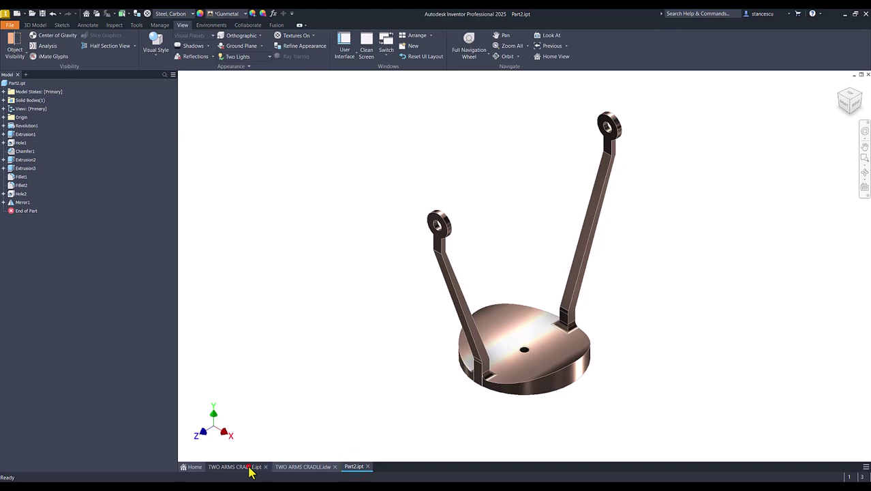
pyautogui.click(248, 468)
pyautogui.click(352, 467)
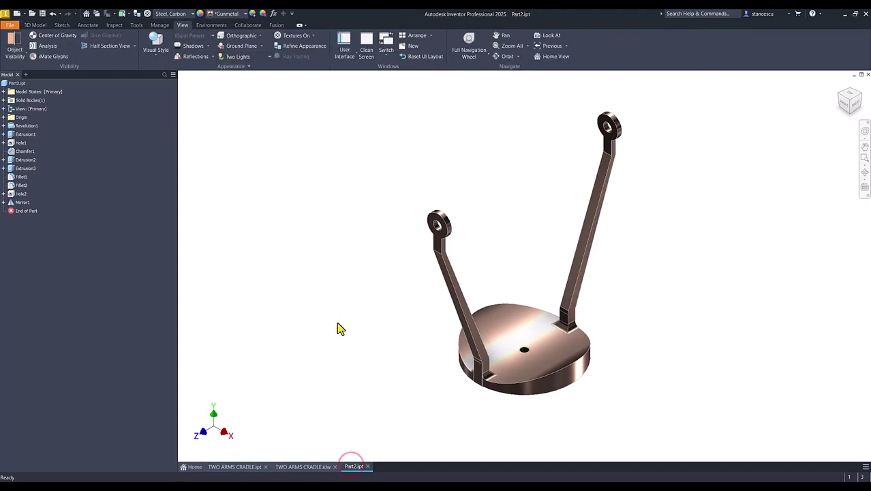